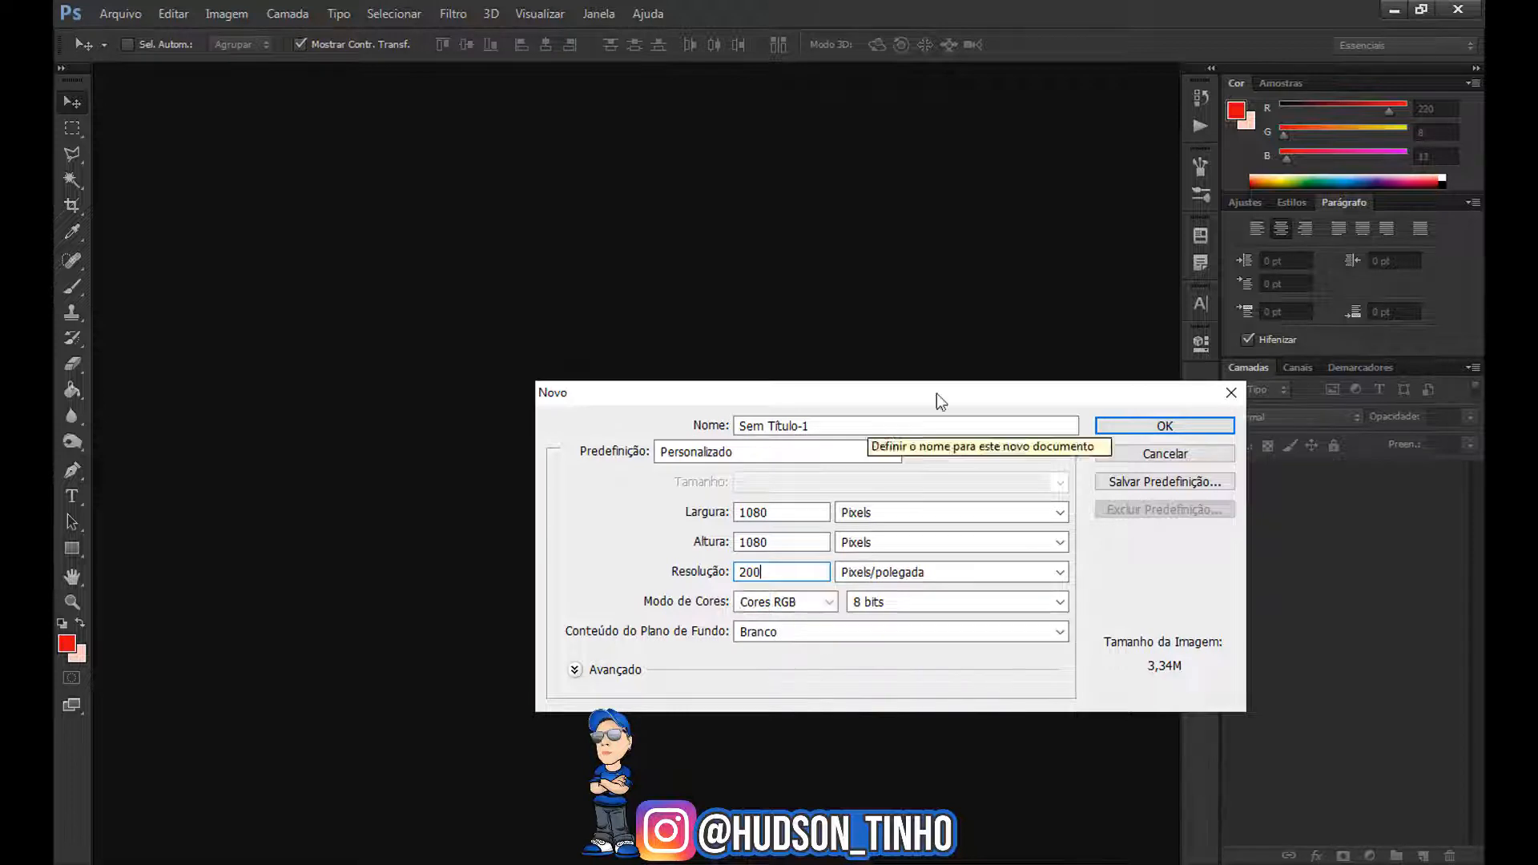
Create the 1080 × 1080 pixel document at 200 pixels per inch and turn its locked background into a regular layer
{"action": "left_click", "coordinate": [1164, 425]}
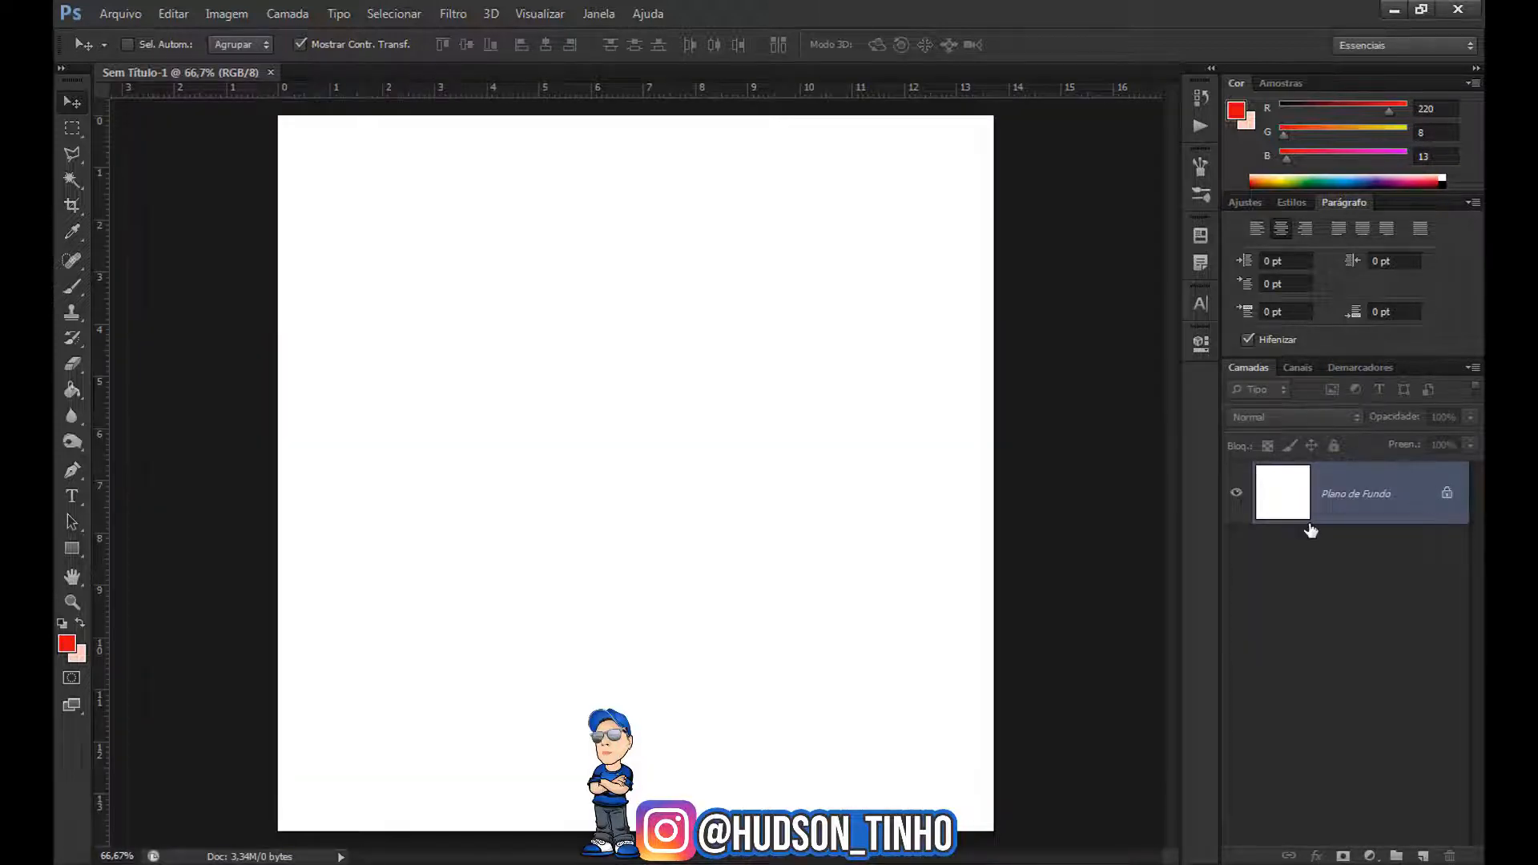
{"action": "double_click", "coordinate": [1450, 490]}
{"action": "key", "text": "Return"}
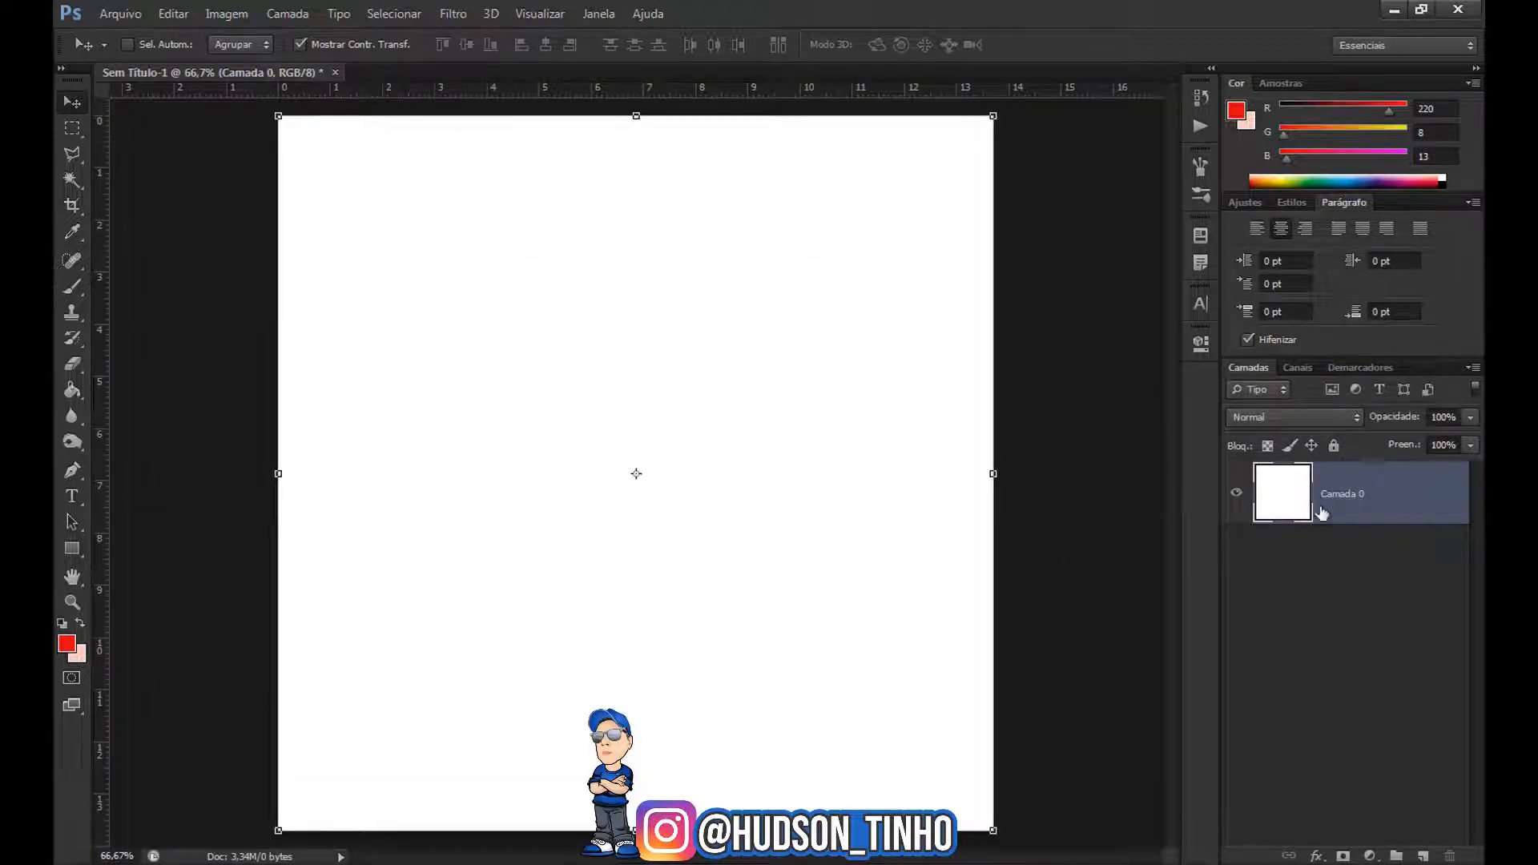
Convert the white layer to a smart object and rename it "plano de fundo"
{"action": "right_click", "coordinate": [1378, 514]}
{"action": "left_click", "coordinate": [1162, 224]}
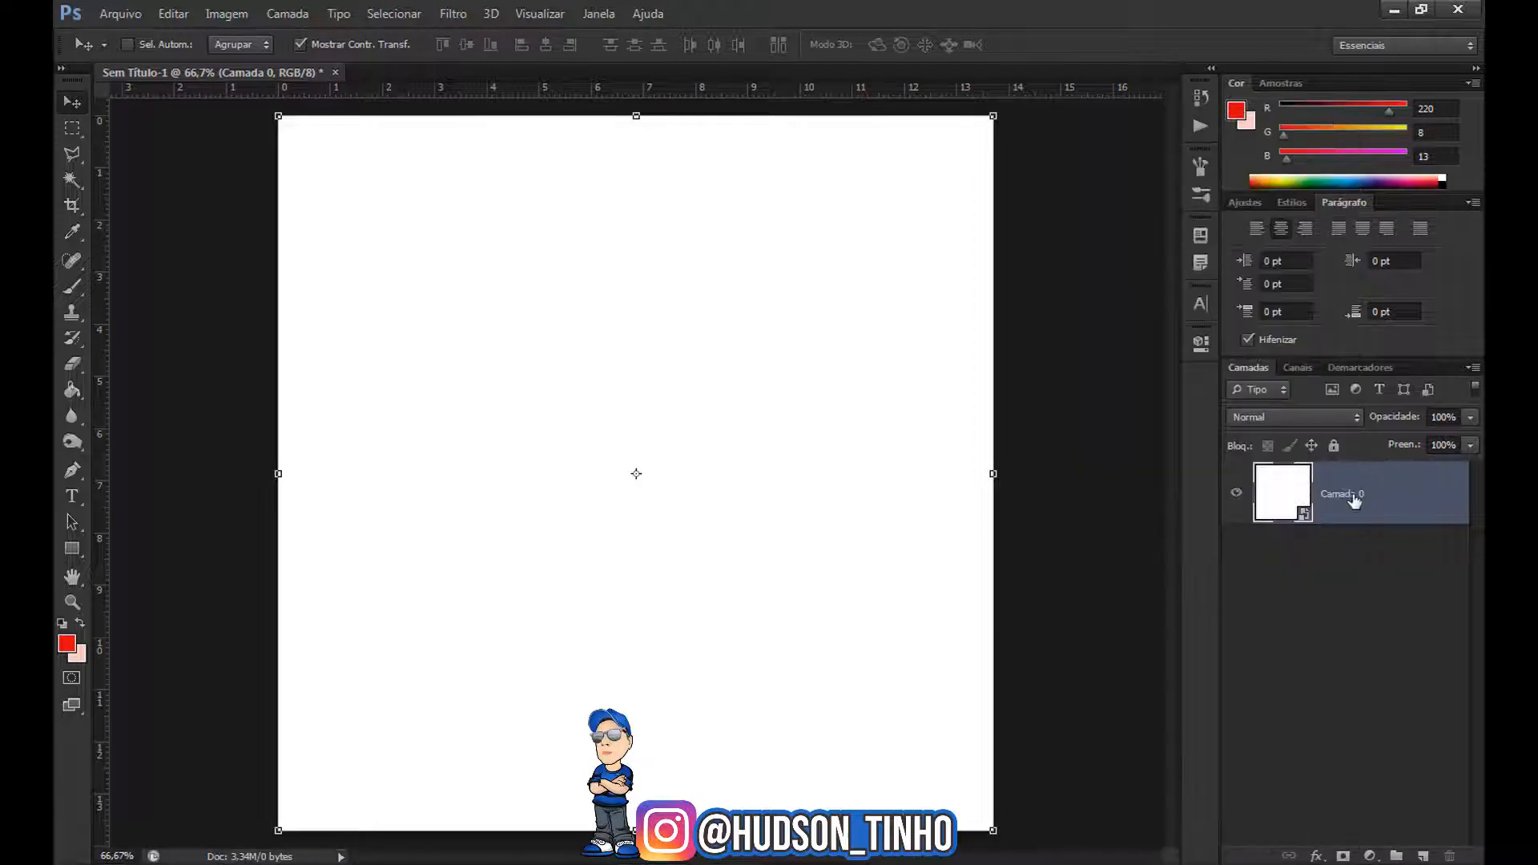
{"action": "type", "text": "plano de fundo"}
{"action": "key", "text": "Return"}
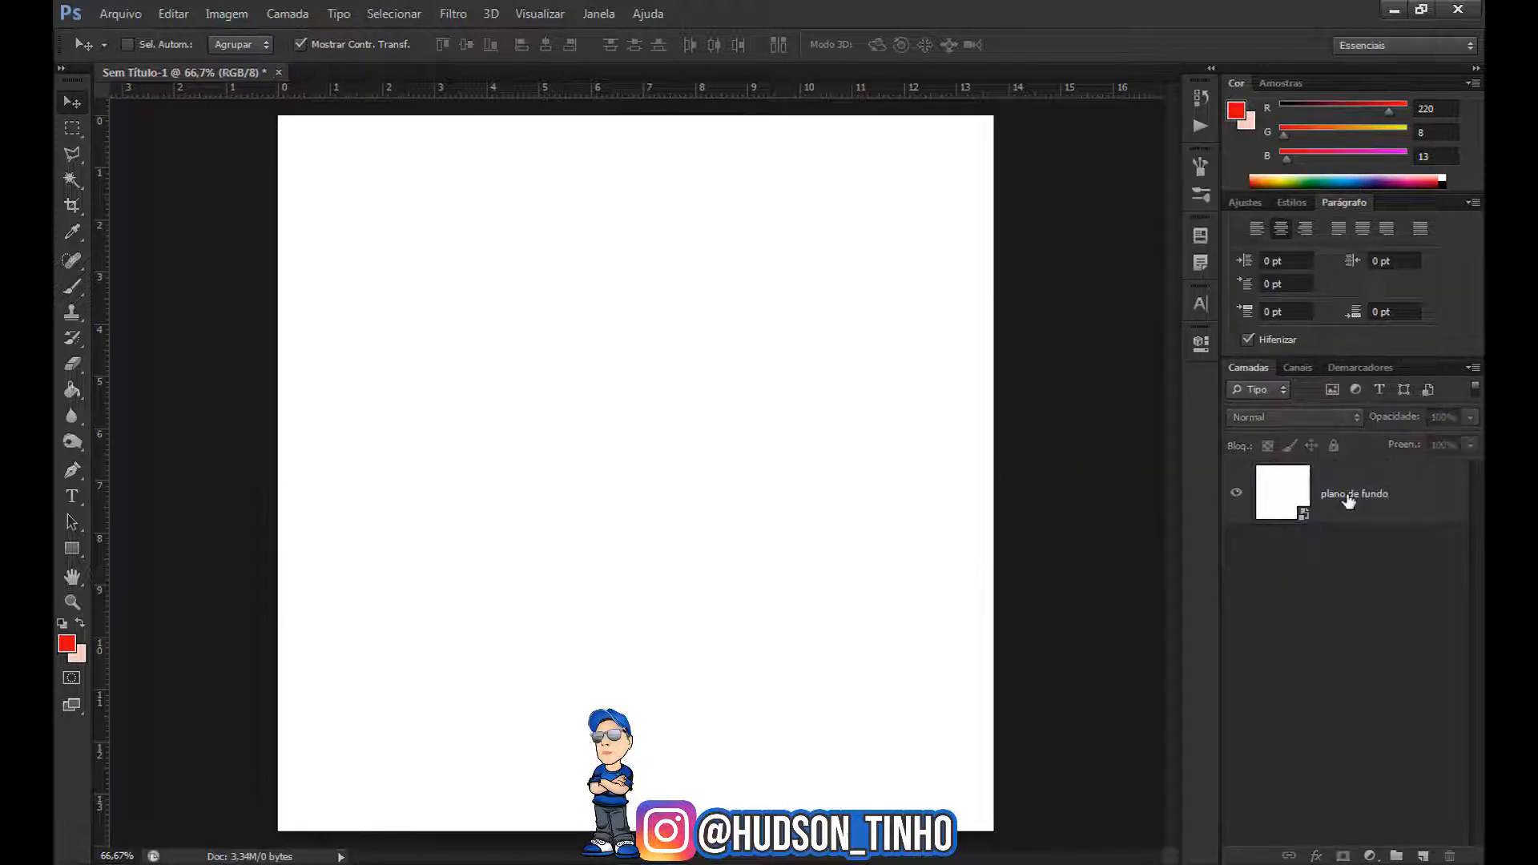
Open the background smart object's contents and add a Radial gradient fill layer using the Preto, Branco preset
{"action": "double_click", "coordinate": [1287, 494]}
{"action": "left_click", "coordinate": [879, 396]}
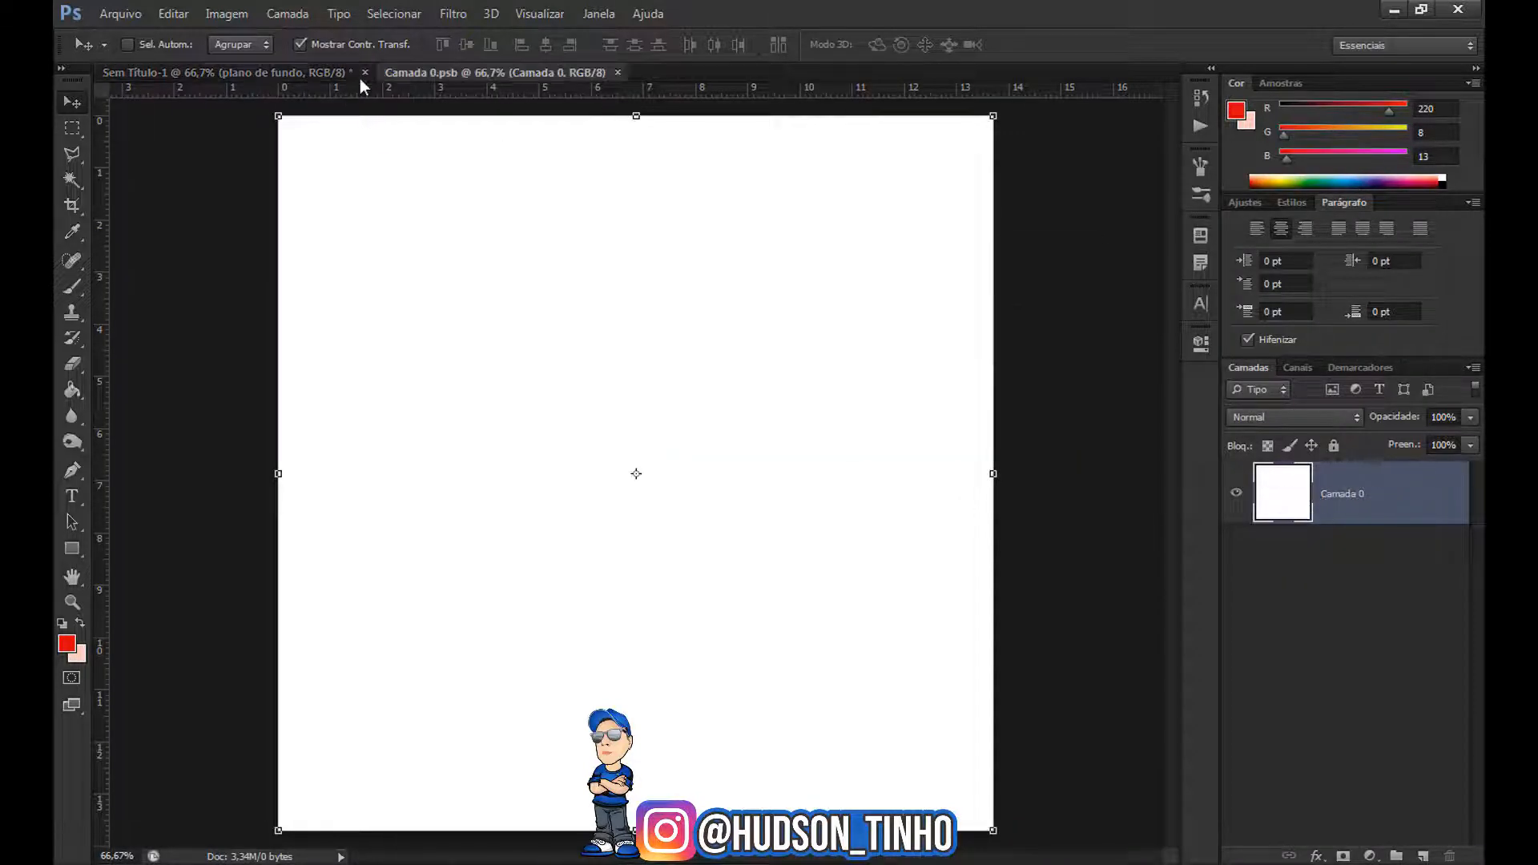
{"action": "left_click", "coordinate": [1370, 856]}
{"action": "left_click", "coordinate": [1274, 443]}
{"action": "left_click", "coordinate": [1185, 609]}
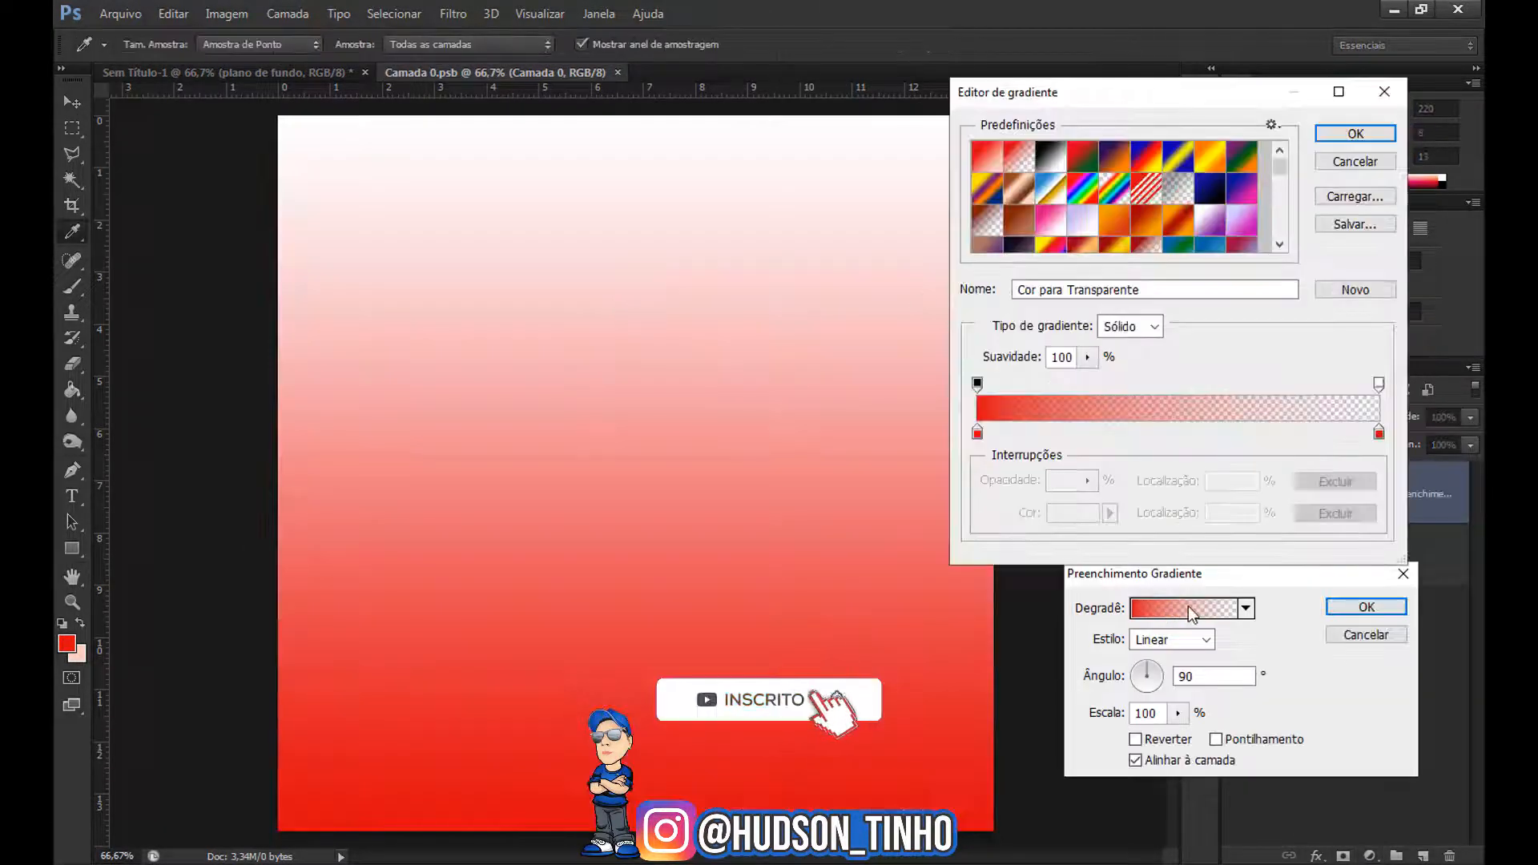
{"action": "left_click", "coordinate": [1059, 164]}
{"action": "left_click", "coordinate": [1360, 133]}
{"action": "left_click", "coordinate": [1184, 641]}
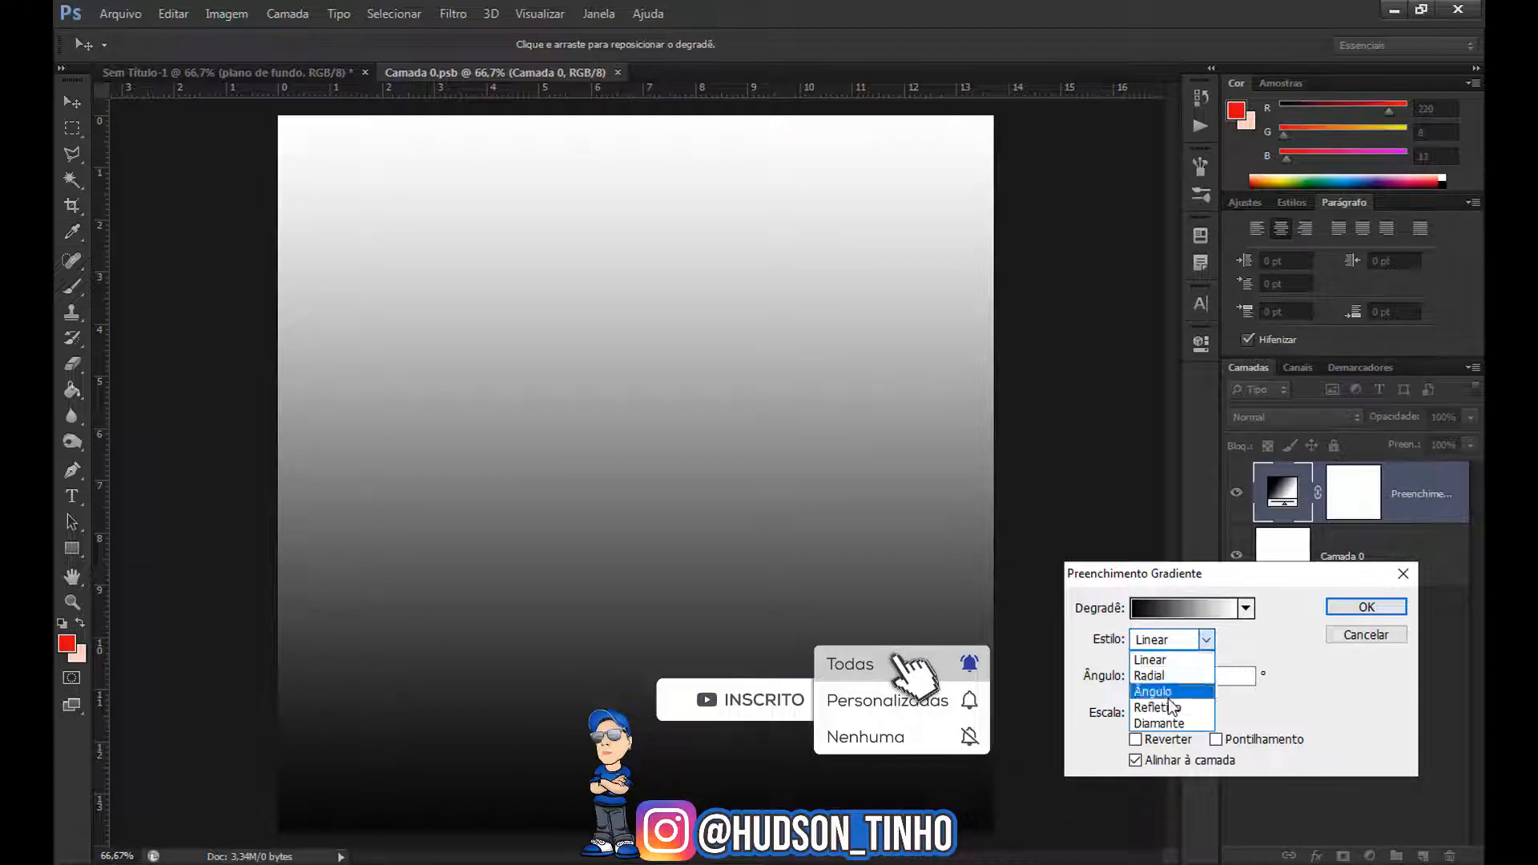
{"action": "left_click", "coordinate": [1157, 672]}
Change the gradient's black starting colour stop to white (ffffff)
{"action": "left_click", "coordinate": [1186, 611]}
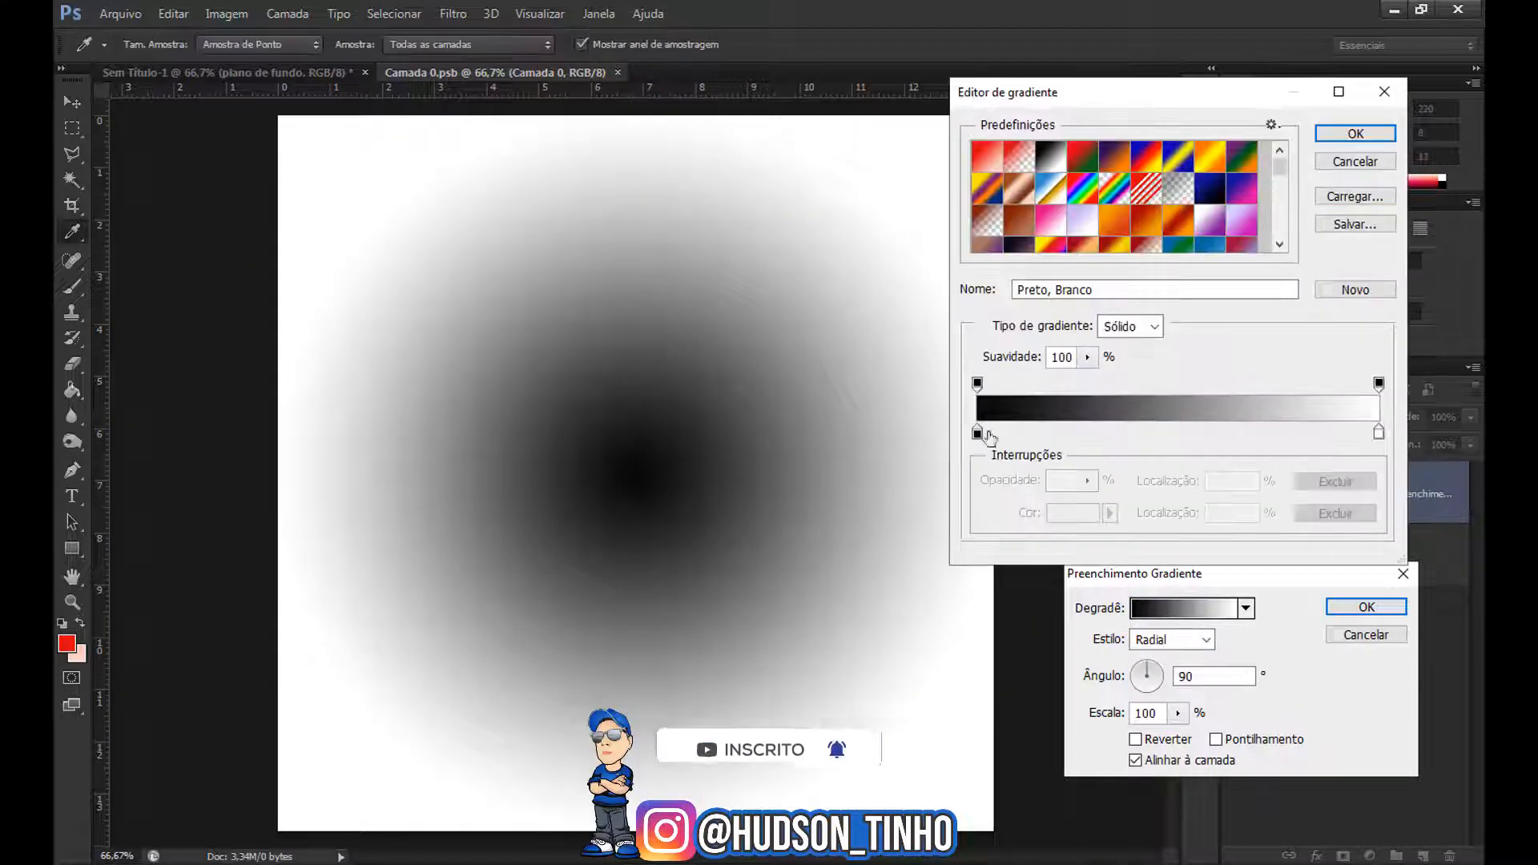
{"action": "left_click", "coordinate": [982, 436]}
{"action": "left_click", "coordinate": [1080, 521]}
{"action": "left_click", "coordinate": [776, 233]}
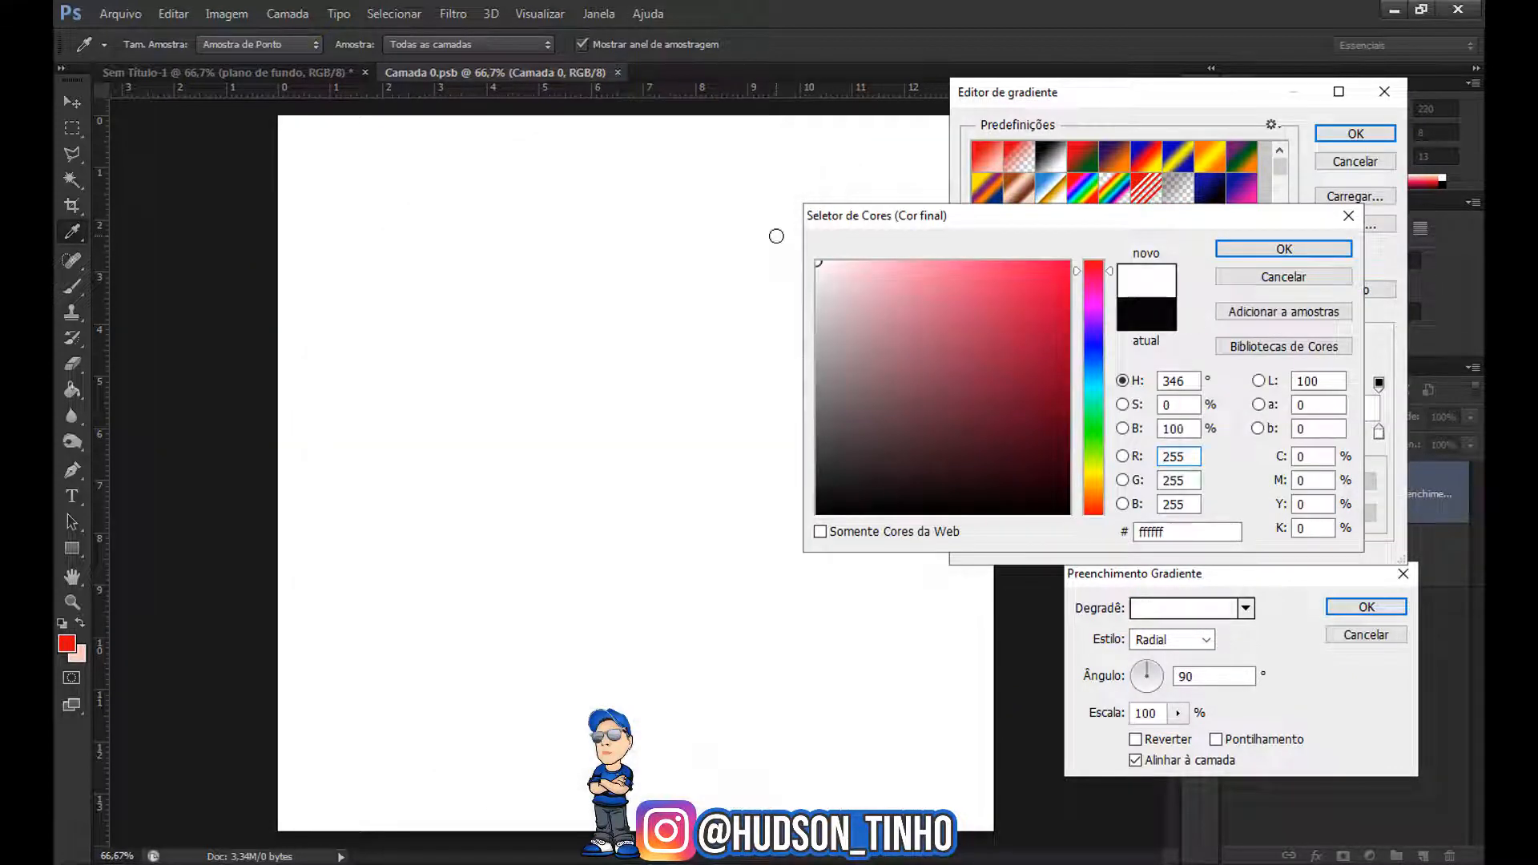
{"action": "left_click", "coordinate": [1283, 249]}
Set the gradient's end colour stop to a saturated yellow and apply the gradient fill
{"action": "left_click", "coordinate": [1070, 522]}
{"action": "left_click", "coordinate": [1097, 485]}
{"action": "left_click", "coordinate": [935, 261]}
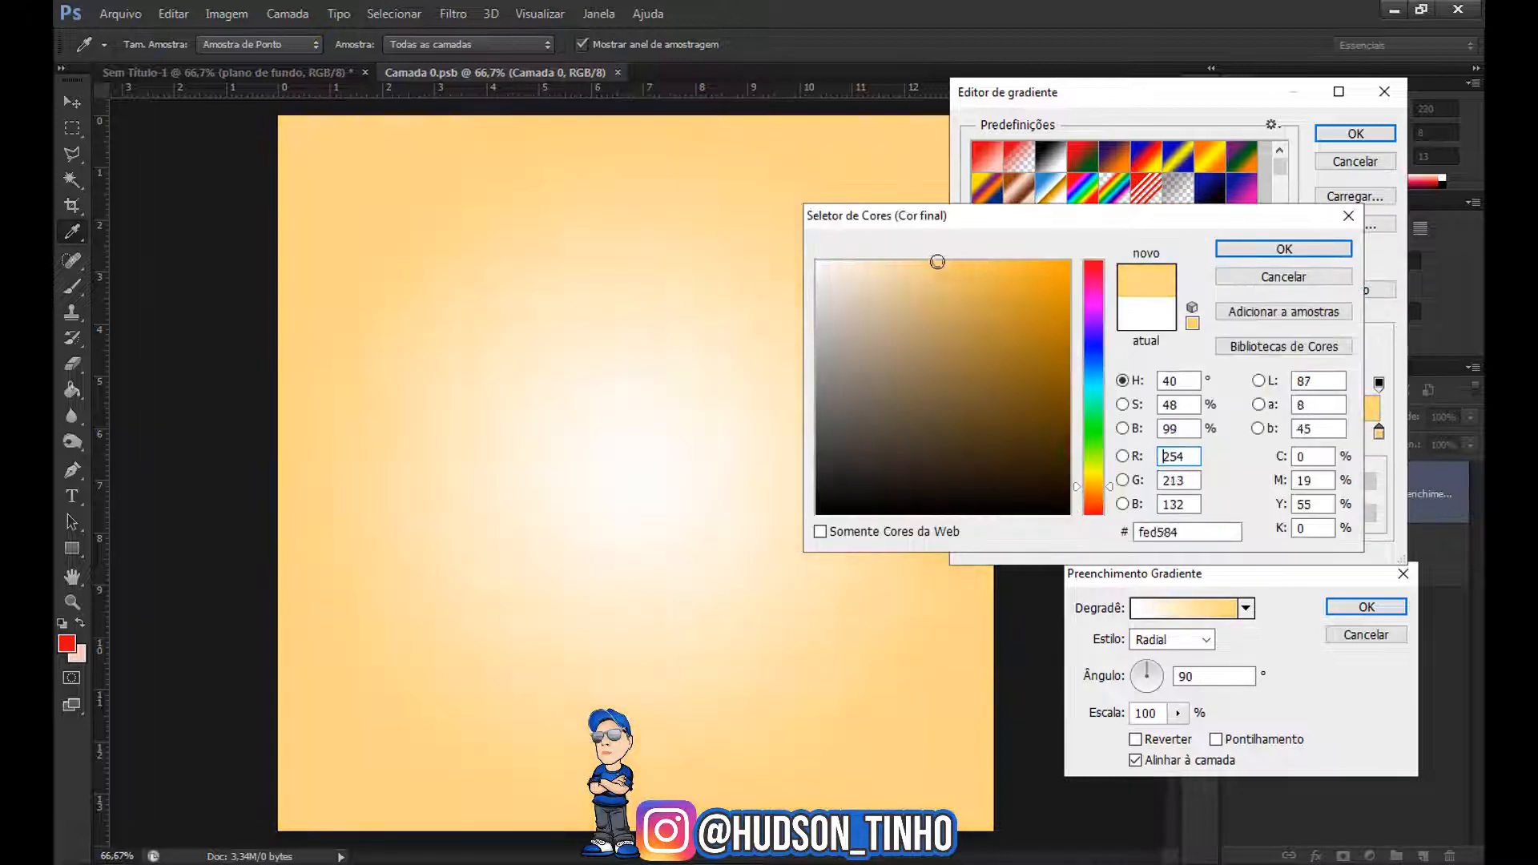
{"action": "left_click", "coordinate": [1098, 478]}
{"action": "left_click_drag", "start_coordinate": [1019, 265], "coordinate": [1049, 264]}
{"action": "left_click", "coordinate": [1283, 248]}
{"action": "left_click", "coordinate": [1354, 133]}
{"action": "left_click", "coordinate": [1365, 607]}
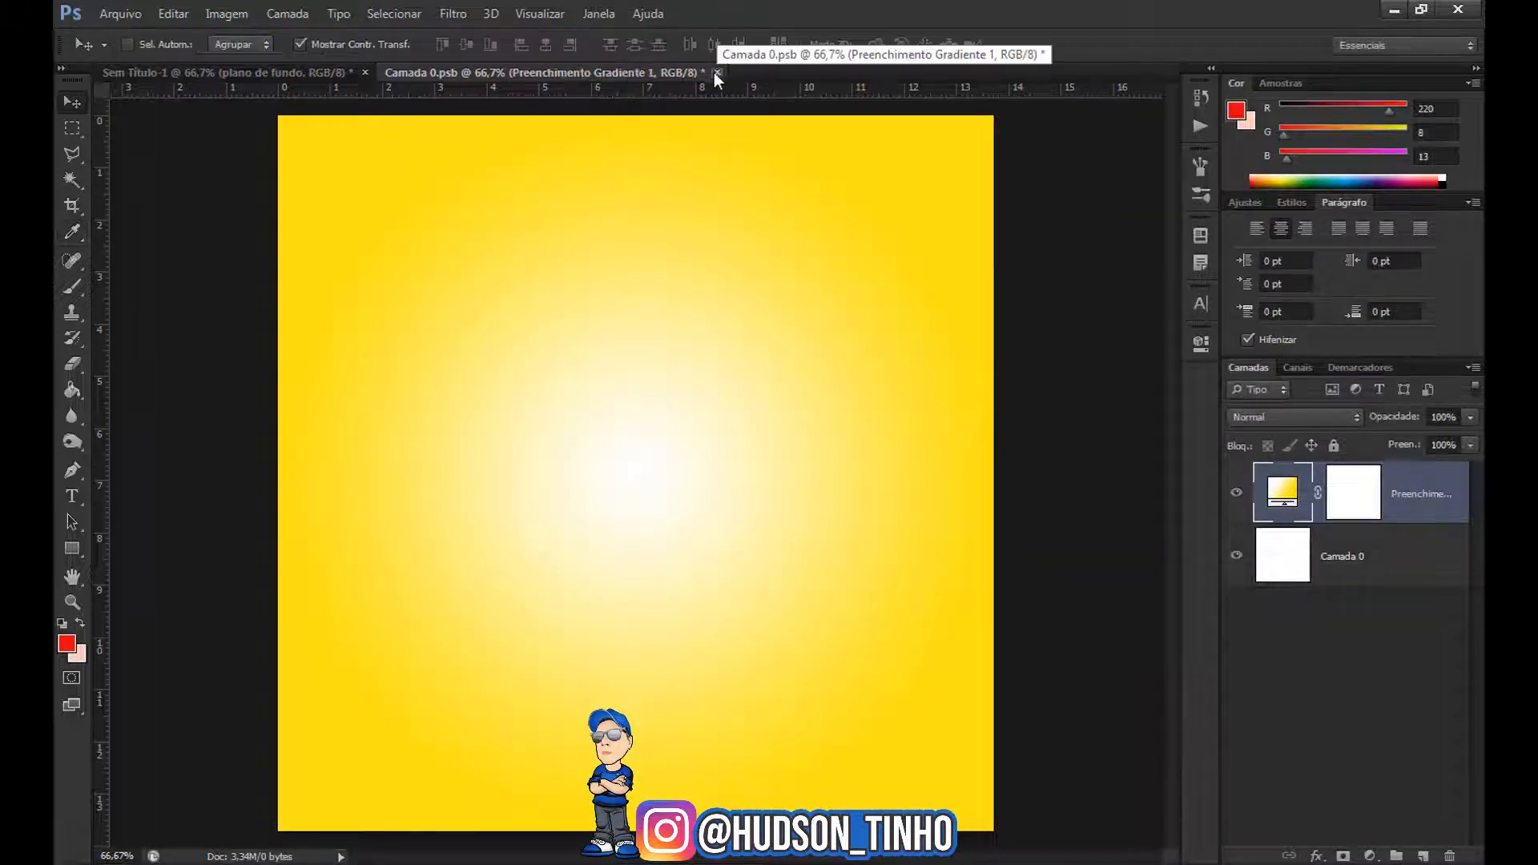
Save and close the background smart object's contents, and briefly reopen them to check the gradient
{"action": "left_click", "coordinate": [717, 73]}
{"action": "left_click", "coordinate": [693, 343]}
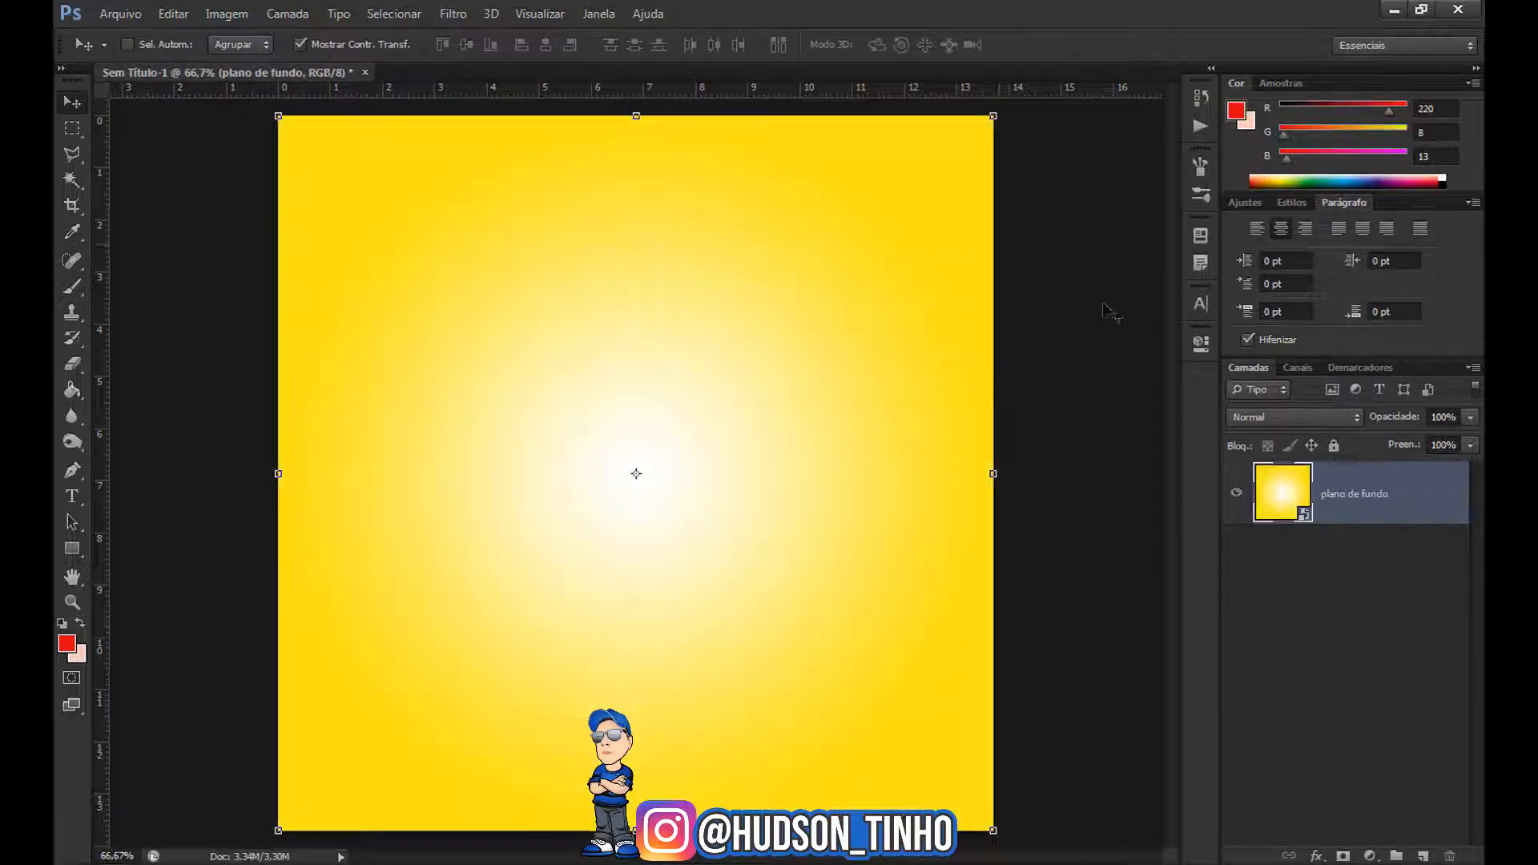
{"action": "double_click", "coordinate": [1256, 476]}
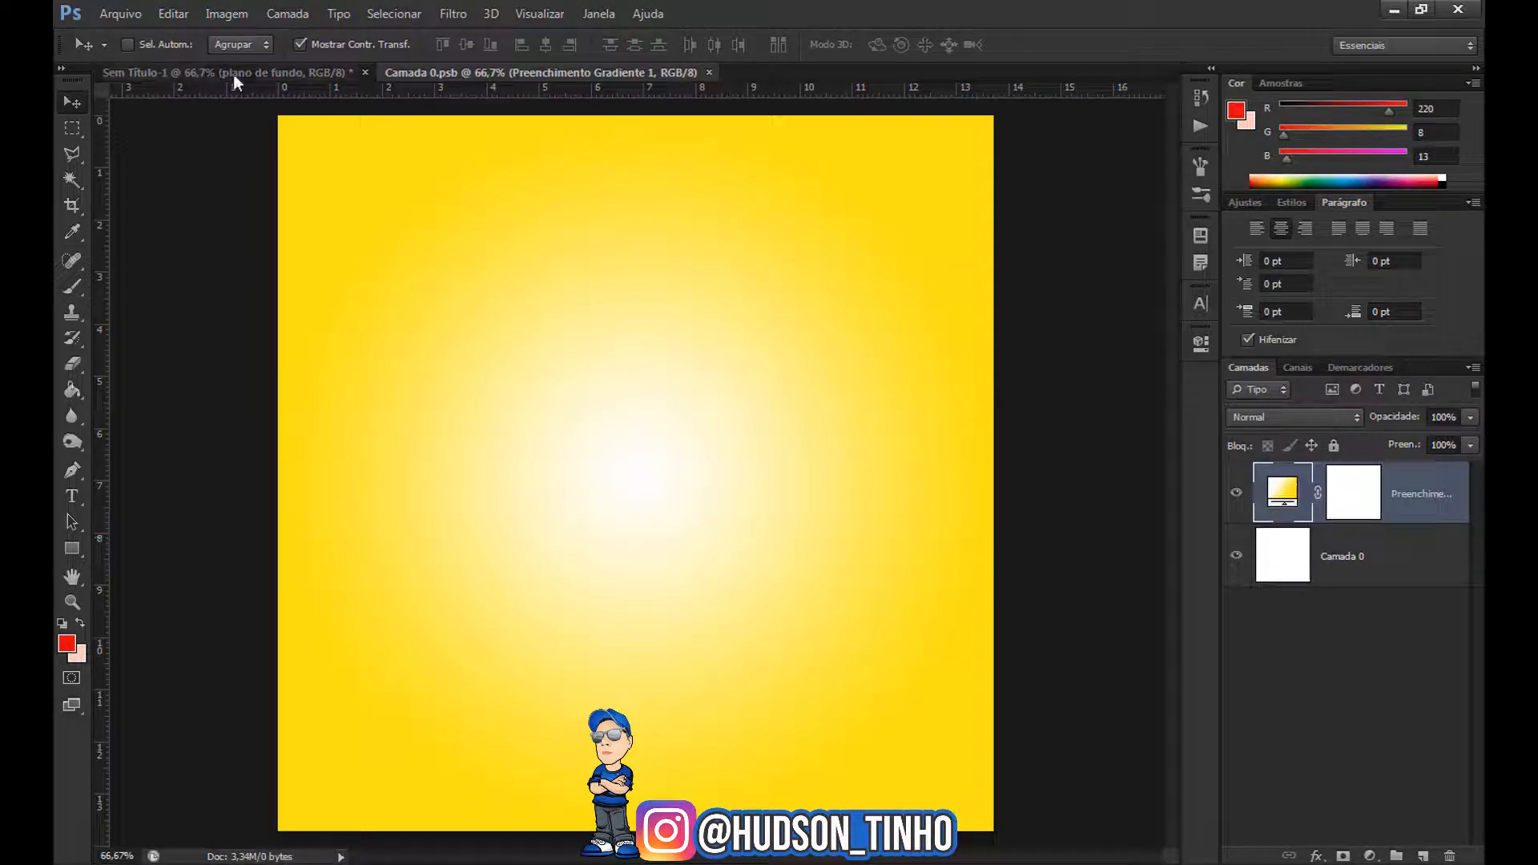
{"action": "left_click", "coordinate": [710, 73]}
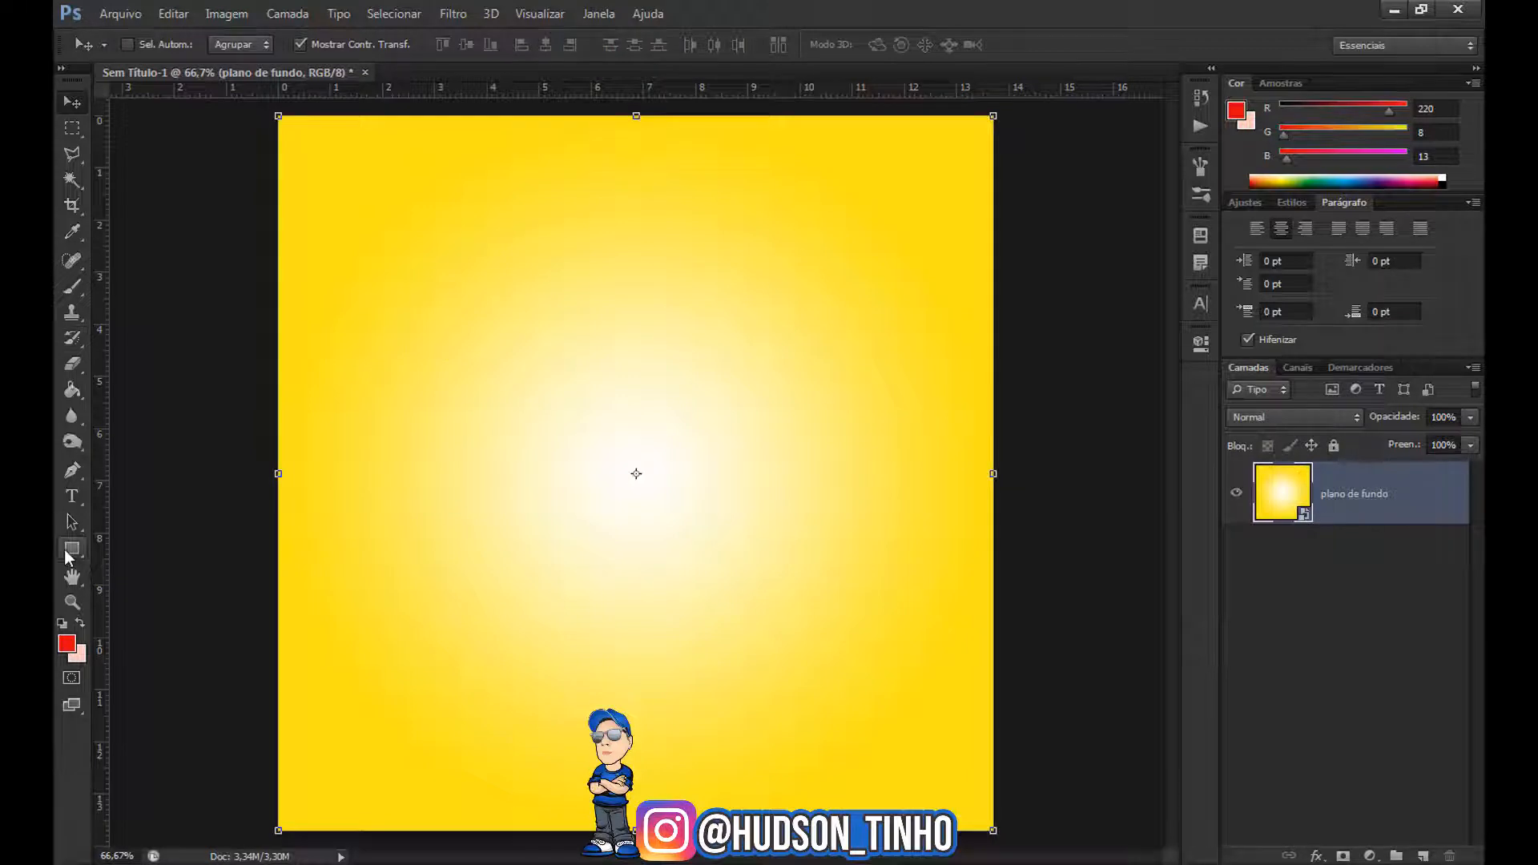
Draw a rectangle about 655 × 617 px in the upper right of the canvas, recolour it grey and name its layer "produtos"
{"action": "left_click", "coordinate": [71, 550]}
{"action": "left_click_drag", "start_coordinate": [537, 204], "coordinate": [971, 613]}
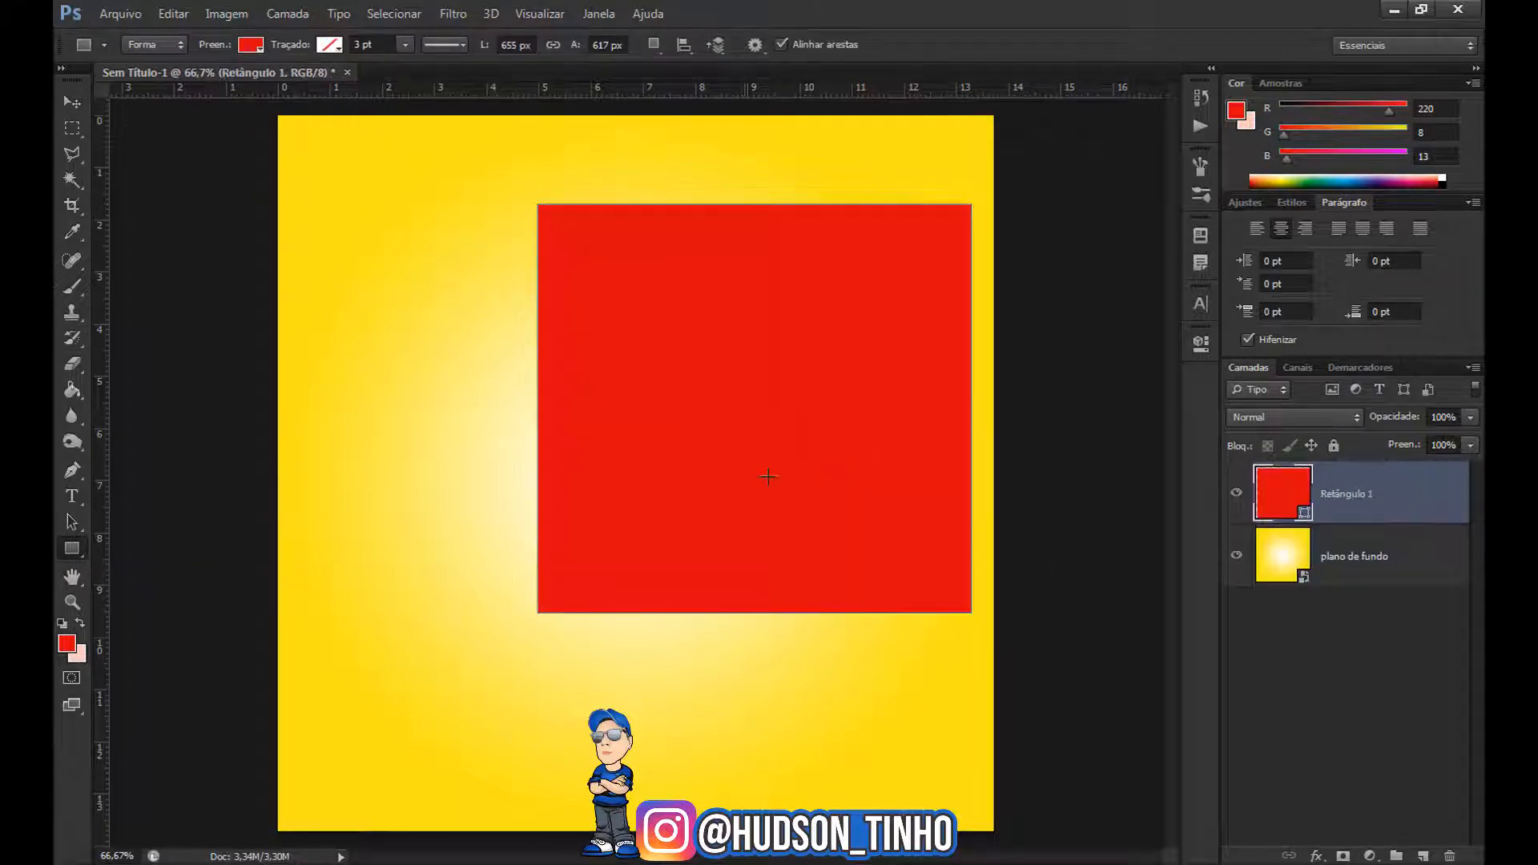
{"action": "double_click", "coordinate": [1301, 492]}
{"action": "left_click", "coordinate": [807, 370]}
{"action": "key", "text": "Return"}
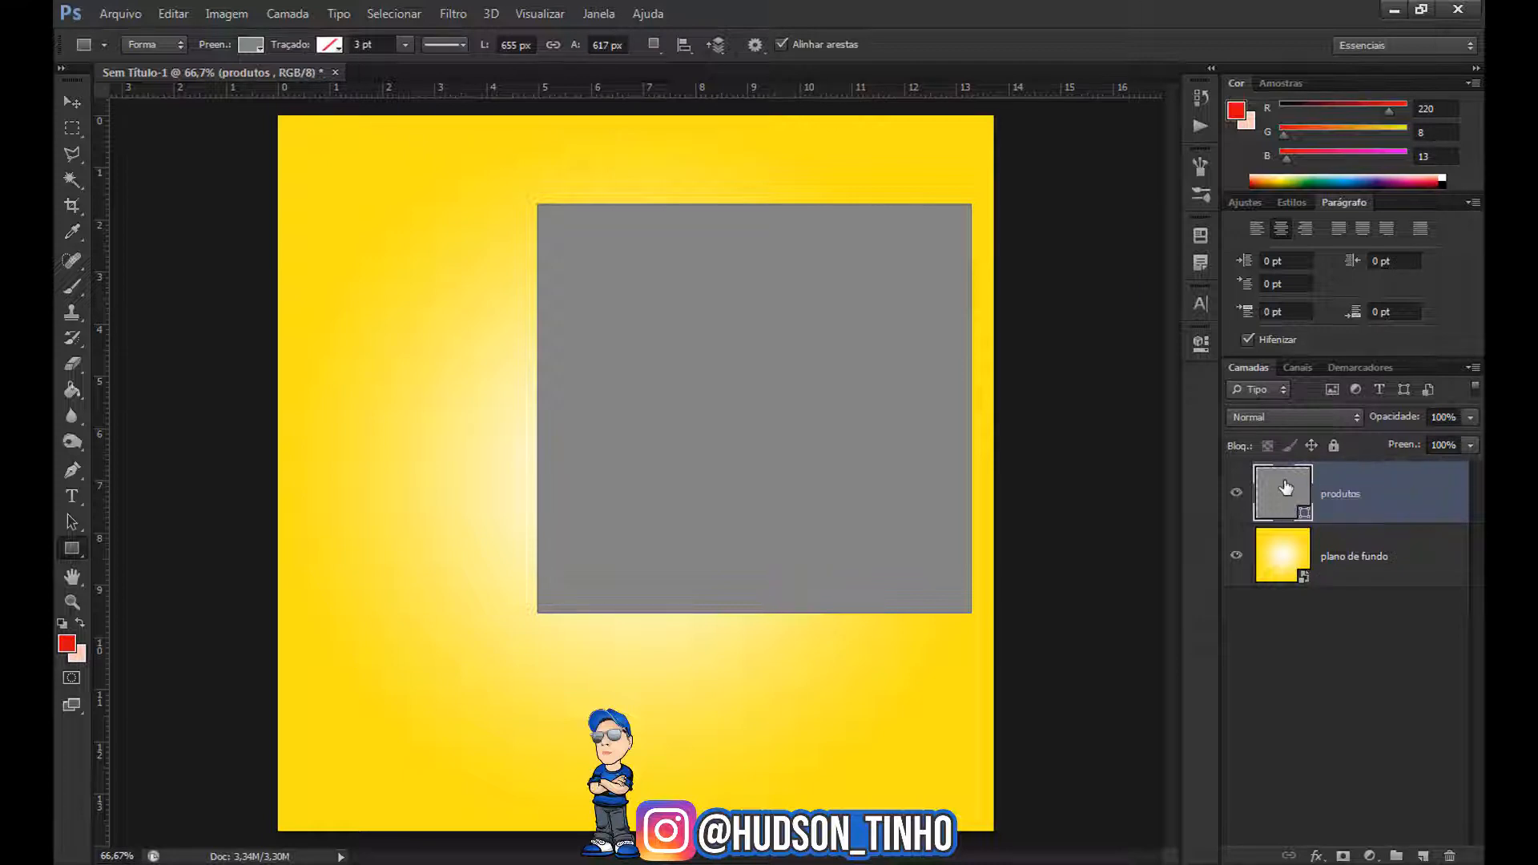
Convert the produtos layer to a smart object and hide the grey rectangle inside its contents
{"action": "right_click", "coordinate": [1362, 500]}
{"action": "left_click", "coordinate": [1106, 228]}
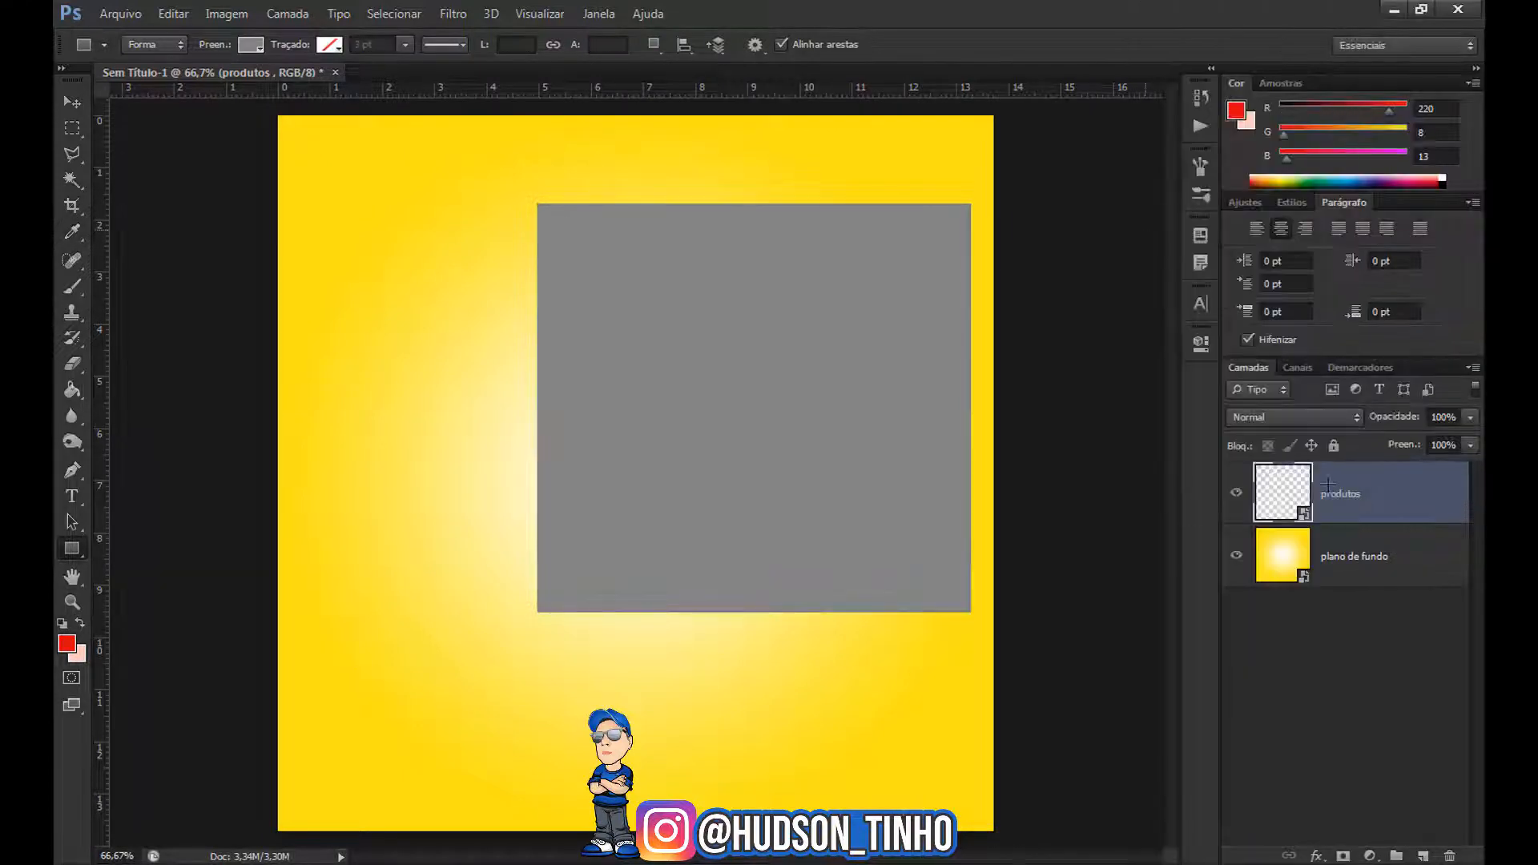
{"action": "double_click", "coordinate": [1285, 485]}
{"action": "key", "text": "Return"}
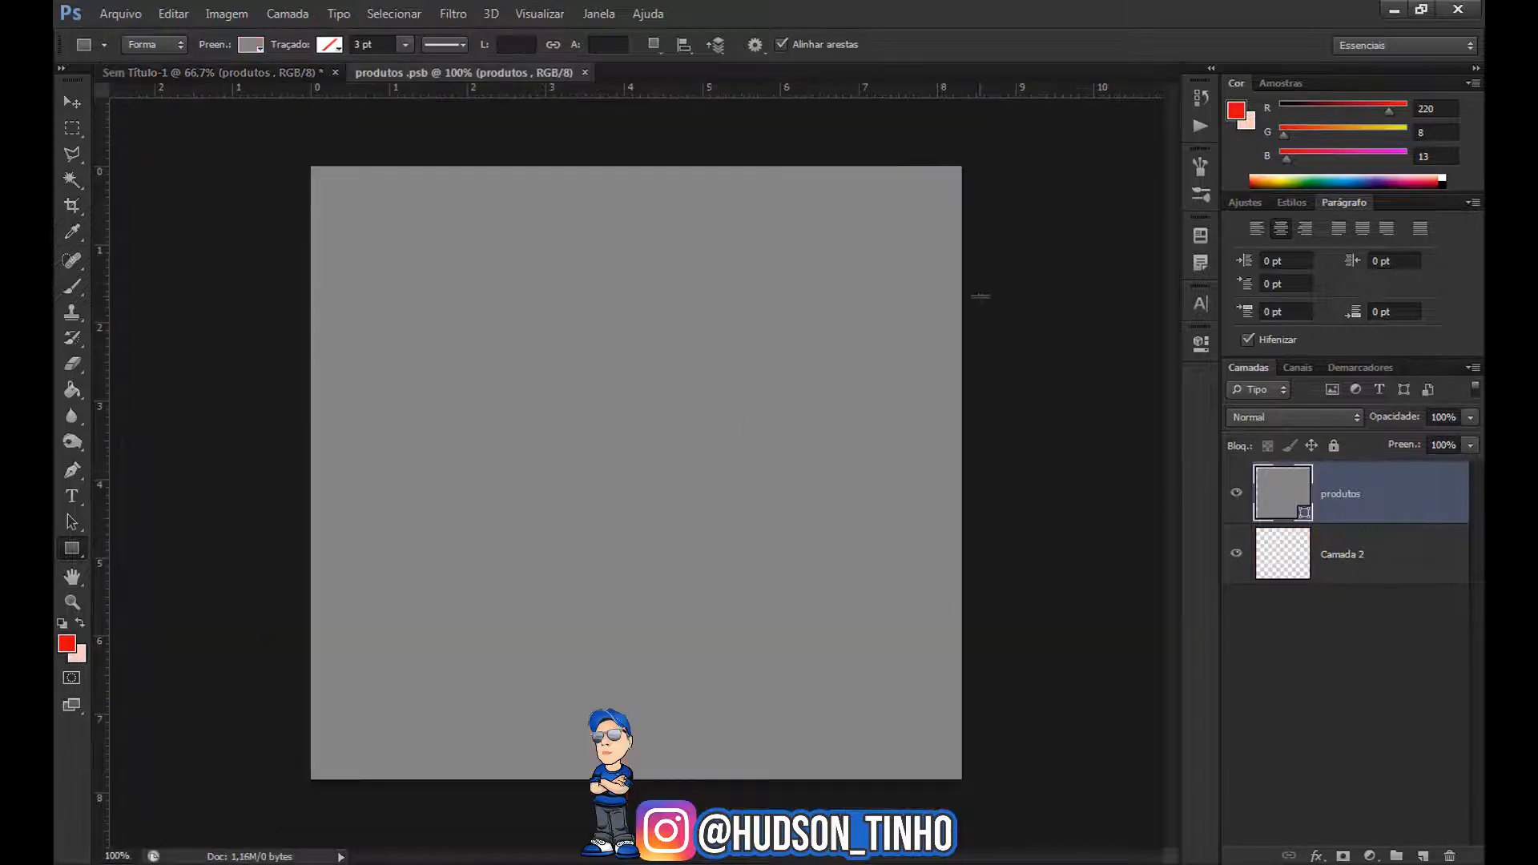
{"action": "left_click", "coordinate": [1236, 493]}
Place the pizza image in the produtos contents and position it in the lower part of the canvas
{"action": "left_click", "coordinate": [120, 14]}
{"action": "left_click", "coordinate": [197, 342]}
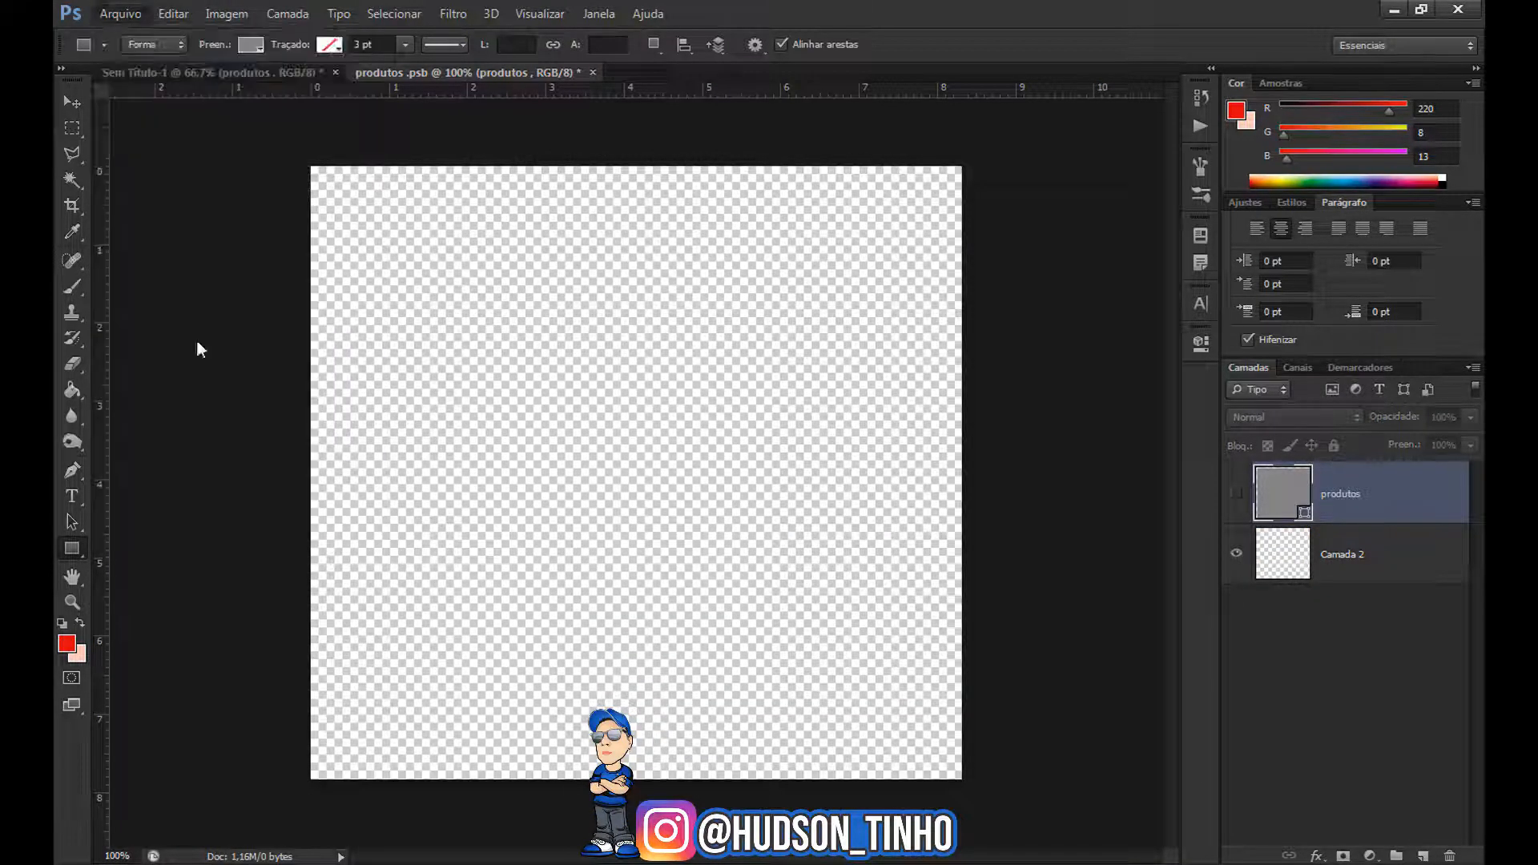
{"action": "double_click", "coordinate": [1145, 609]}
{"action": "double_click", "coordinate": [840, 363]}
{"action": "left_click_drag", "start_coordinate": [659, 451], "coordinate": [727, 506]}
{"action": "key", "text": "Return"}
Place the pasteis-do-Rio-1-300x176 image over the pizza, tilt it slightly counterclockwise and shift it upward
{"action": "left_click", "coordinate": [120, 13]}
{"action": "left_click", "coordinate": [197, 342]}
{"action": "double_click", "coordinate": [717, 464]}
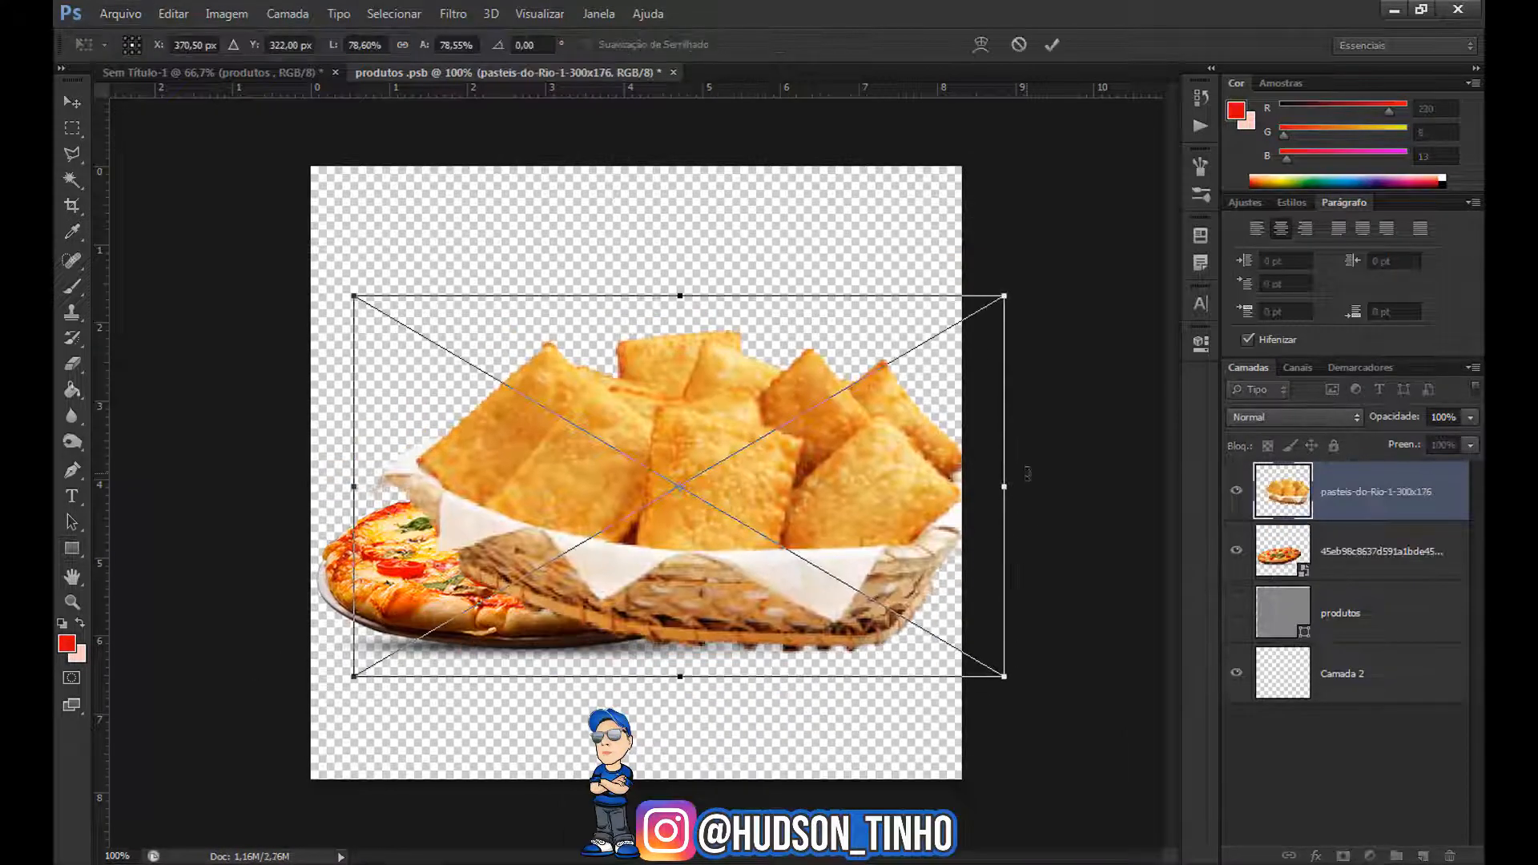
{"action": "left_click_drag", "start_coordinate": [1028, 473], "coordinate": [1020, 418]}
{"action": "left_click_drag", "start_coordinate": [680, 485], "coordinate": [673, 461]}
{"action": "left_click", "coordinate": [1052, 46]}
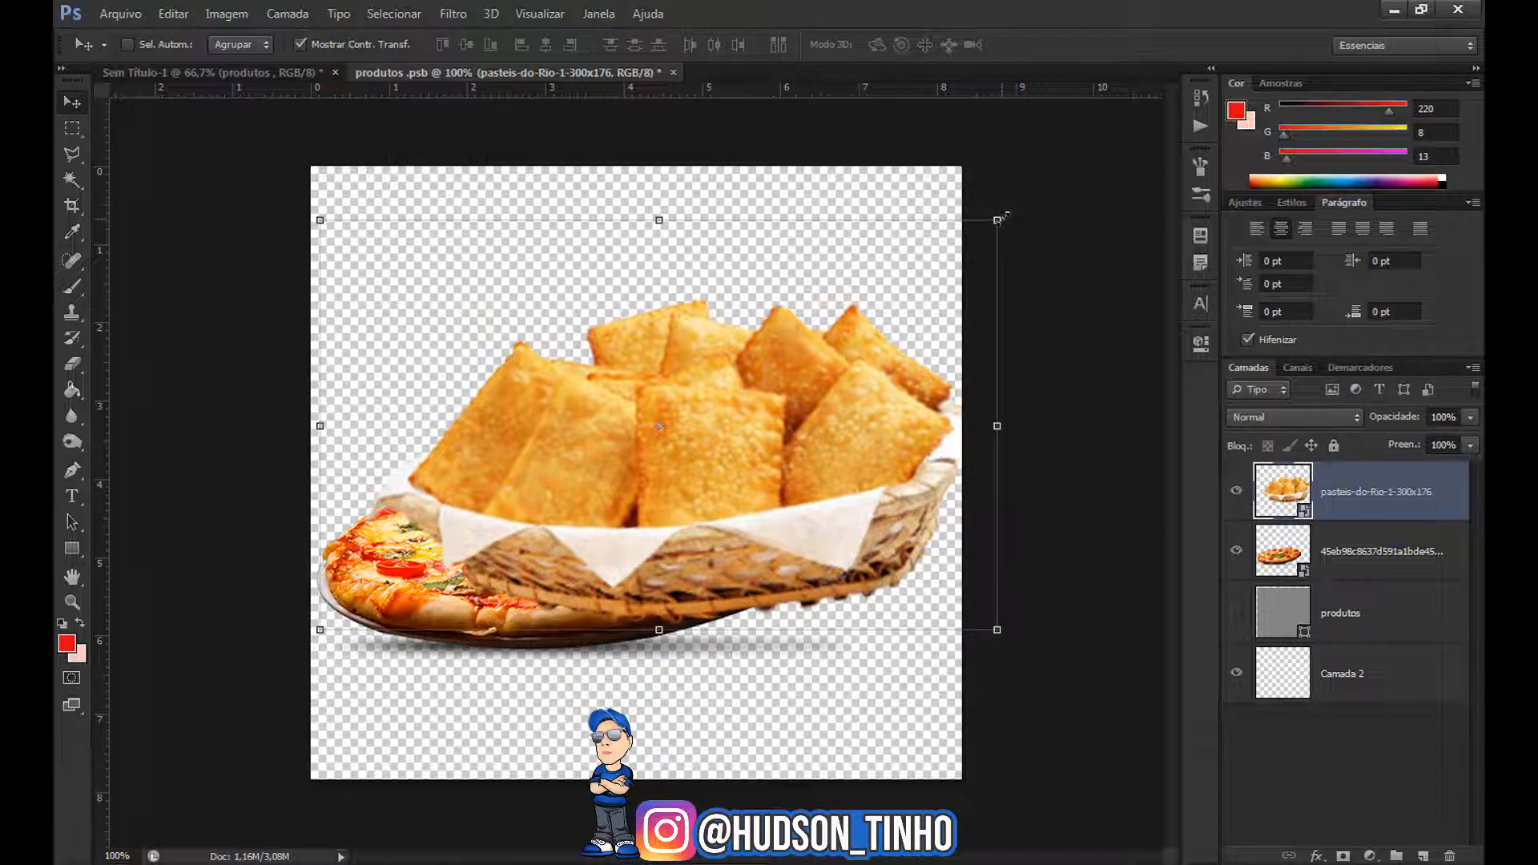
Shrink the pastel basket to fit within the canvas and move its layer below the pizza layer
{"action": "left_click_drag", "start_coordinate": [997, 218], "coordinate": [922, 371]}
{"action": "left_click", "coordinate": [1051, 45]}
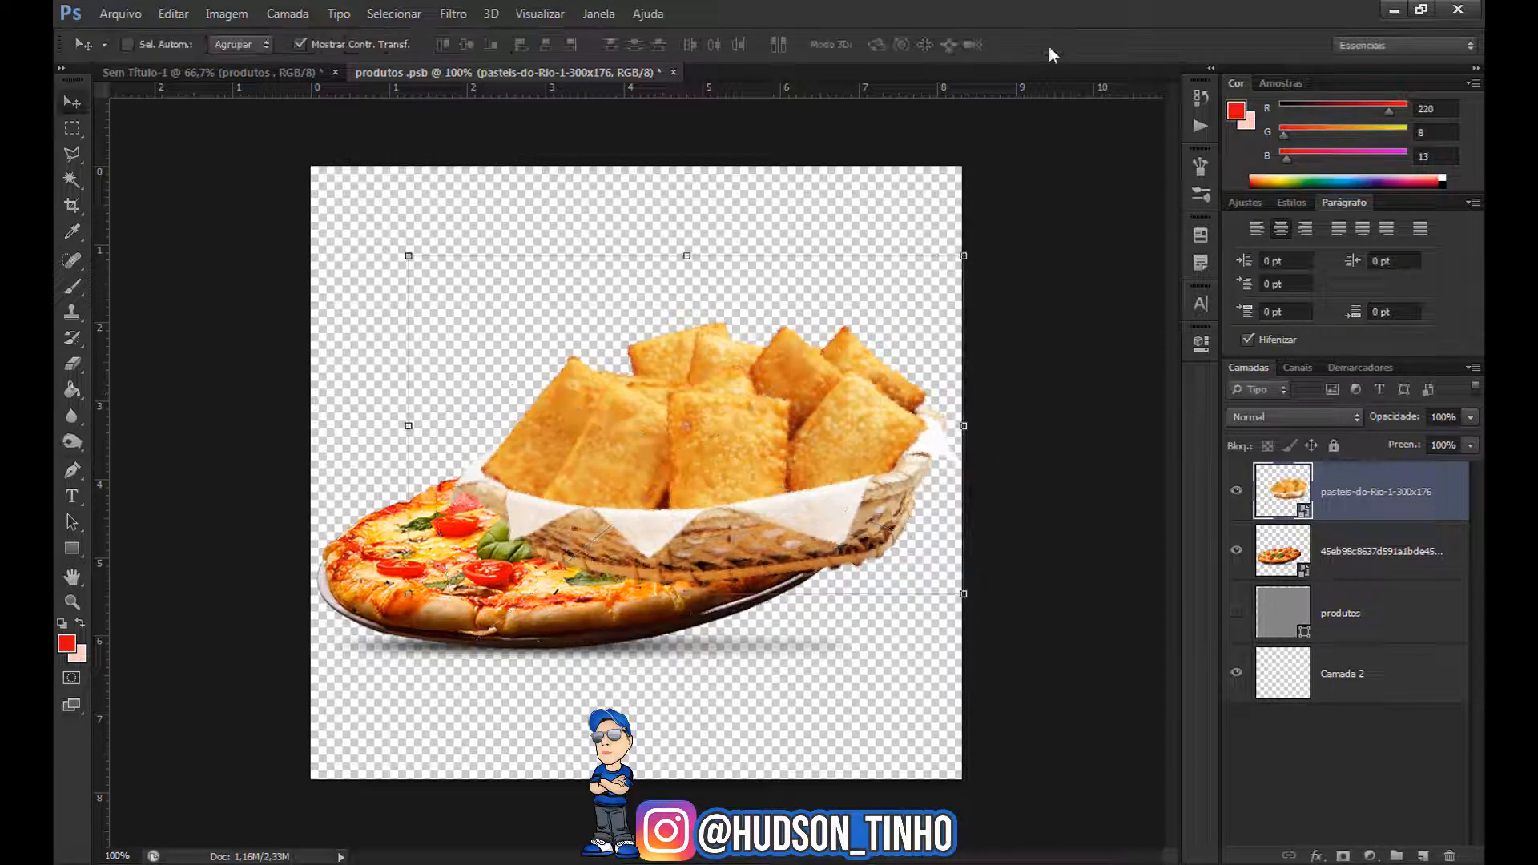
{"action": "left_click_drag", "start_coordinate": [1385, 493], "coordinate": [1366, 584]}
Place guaran_1_5.png beside the pizza at about 21% scale, tilted about 8.7°, and save and close the produtos contents
{"action": "left_click", "coordinate": [120, 14]}
{"action": "left_click", "coordinate": [132, 336]}
{"action": "left_click", "coordinate": [1039, 316]}
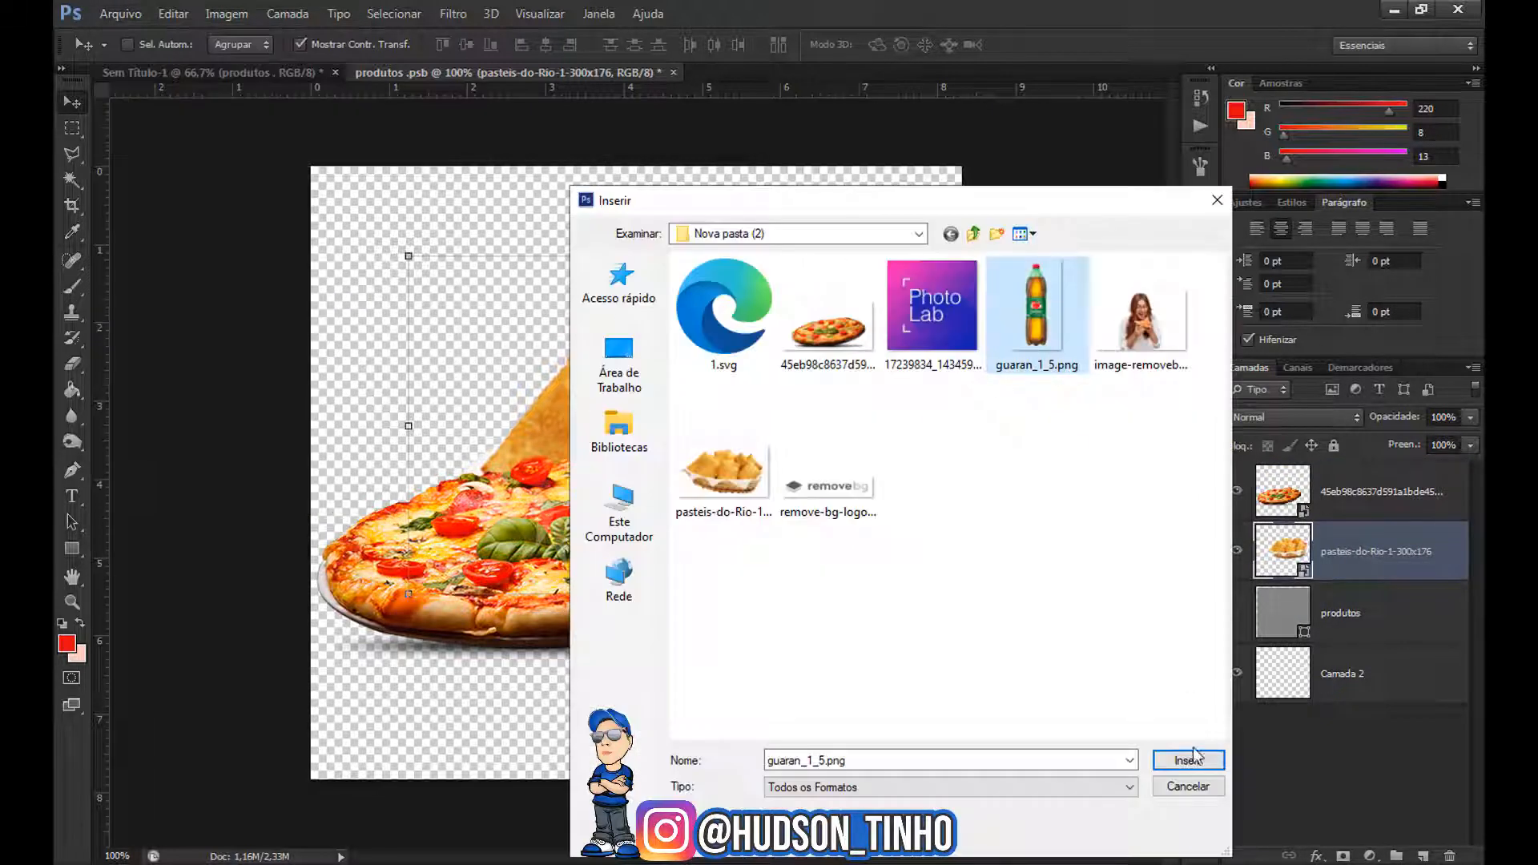
{"action": "left_click", "coordinate": [1190, 759]}
{"action": "left_click_drag", "start_coordinate": [805, 166], "coordinate": [700, 360]}
{"action": "left_click_drag", "start_coordinate": [592, 412], "coordinate": [883, 350]}
{"action": "left_click_drag", "start_coordinate": [1025, 467], "coordinate": [1030, 492]}
{"action": "left_click", "coordinate": [1051, 46]}
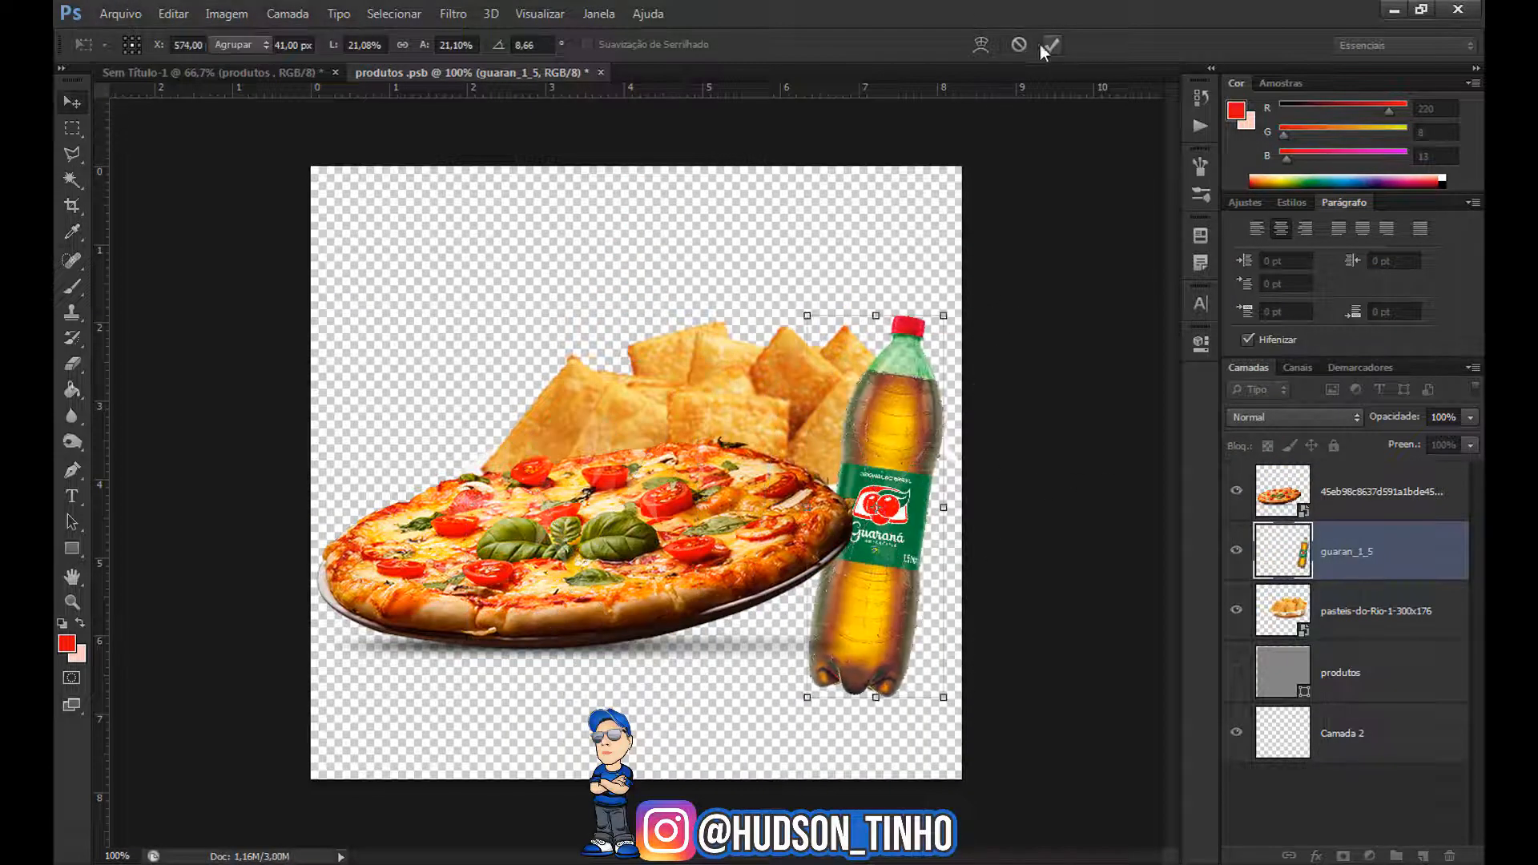
{"action": "left_click", "coordinate": [601, 72]}
{"action": "left_click", "coordinate": [699, 340]}
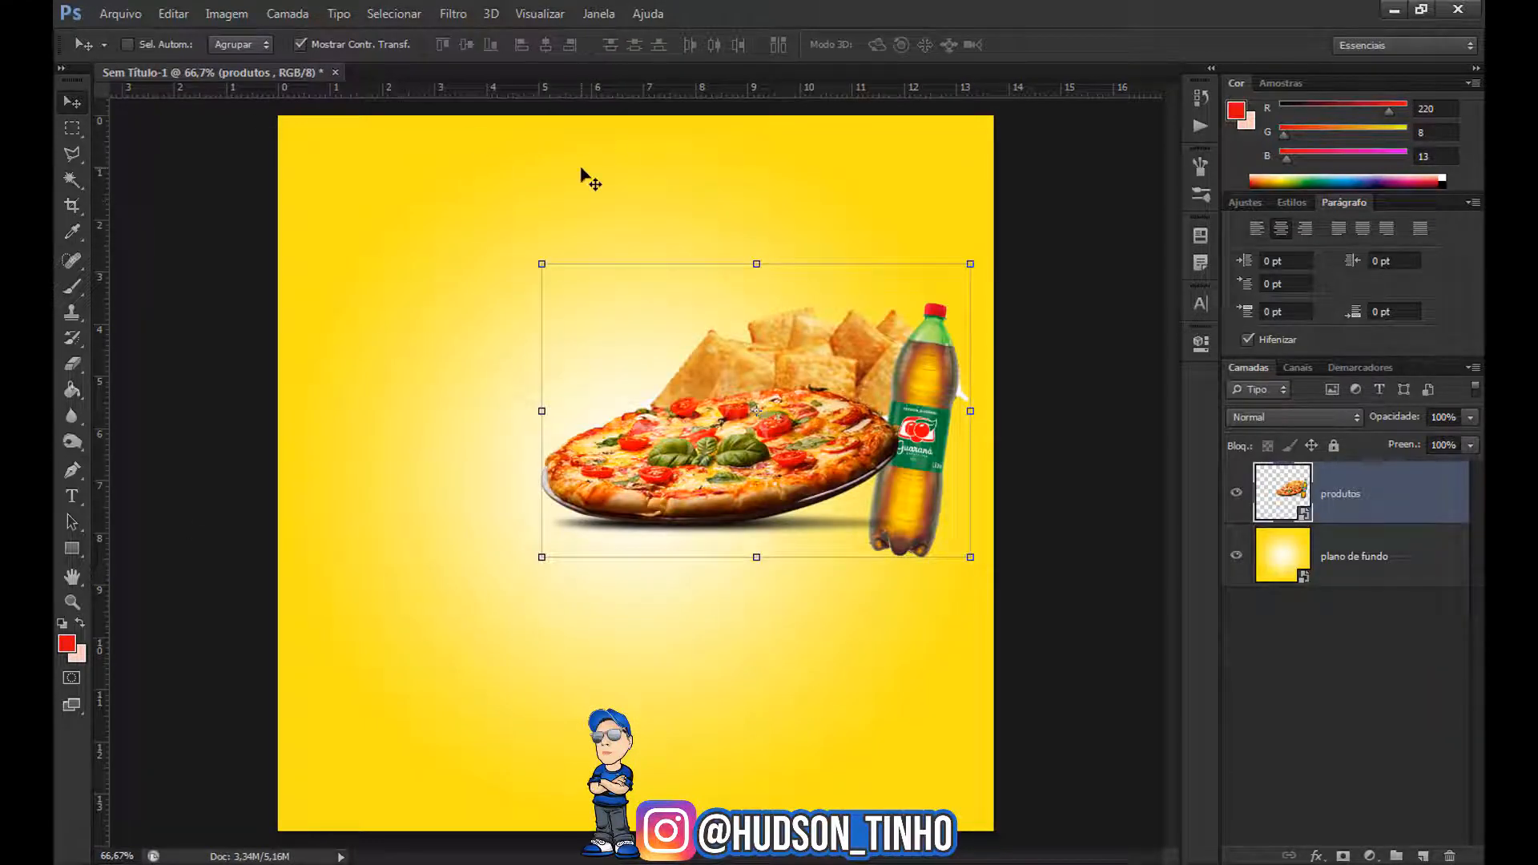
Draw a red ellipse over the canvas's upper-left corner, enlarging it to about 114% so it extends past the edges
{"action": "right_click", "coordinate": [71, 548]}
{"action": "left_click", "coordinate": [129, 584]}
{"action": "mouse_move", "coordinate": [250, 112]}
{"action": "left_mouse_down"}
{"action": "mouse_move", "coordinate": [580, 287]}
{"action": "mouse_move", "coordinate": [547, 303]}
{"action": "left_mouse_up"}
{"action": "left_click", "coordinate": [72, 101]}
{"action": "left_click_drag", "start_coordinate": [385, 232], "coordinate": [358, 213]}
{"action": "left_click_drag", "start_coordinate": [522, 285], "coordinate": [566, 313]}
{"action": "left_click_drag", "start_coordinate": [439, 234], "coordinate": [433, 230]}
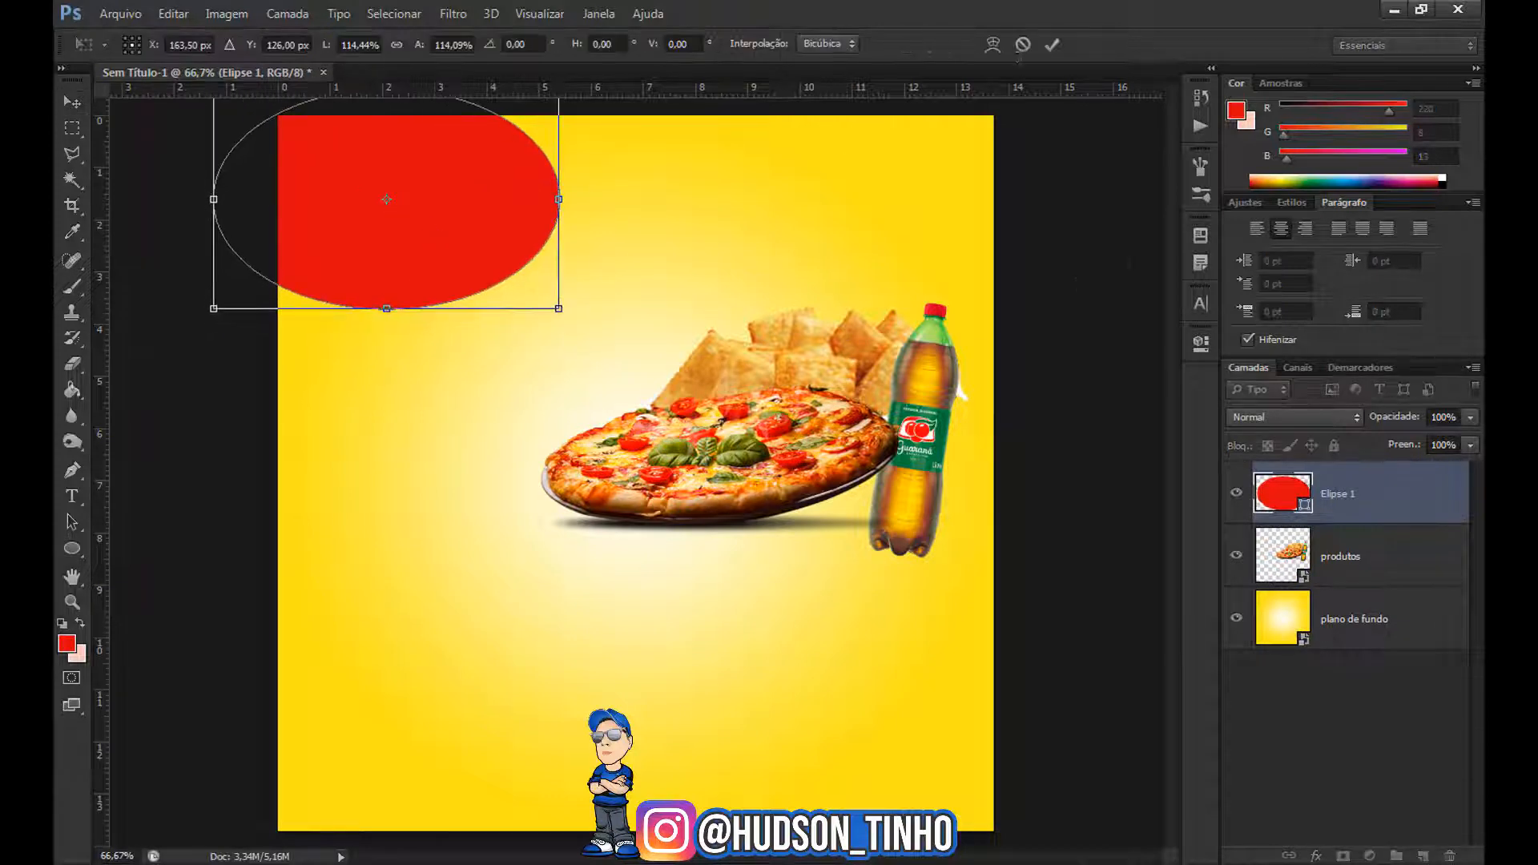
Rename the red ellipse layer "tabela" and convert it to a smart object
{"action": "key", "text": "Return"}
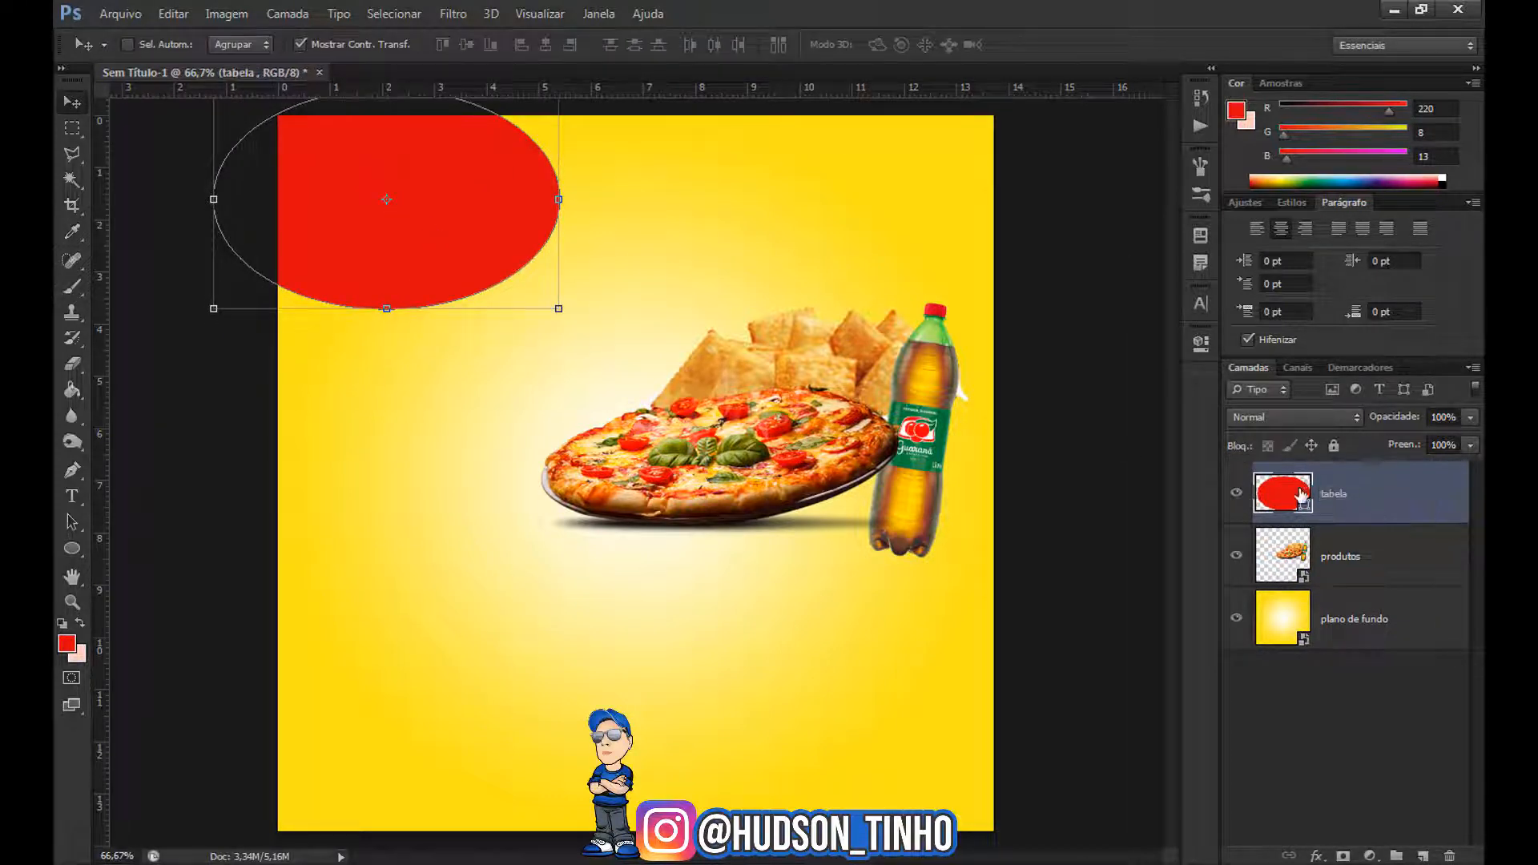
{"action": "right_click", "coordinate": [1301, 495]}
{"action": "left_click", "coordinate": [1089, 221]}
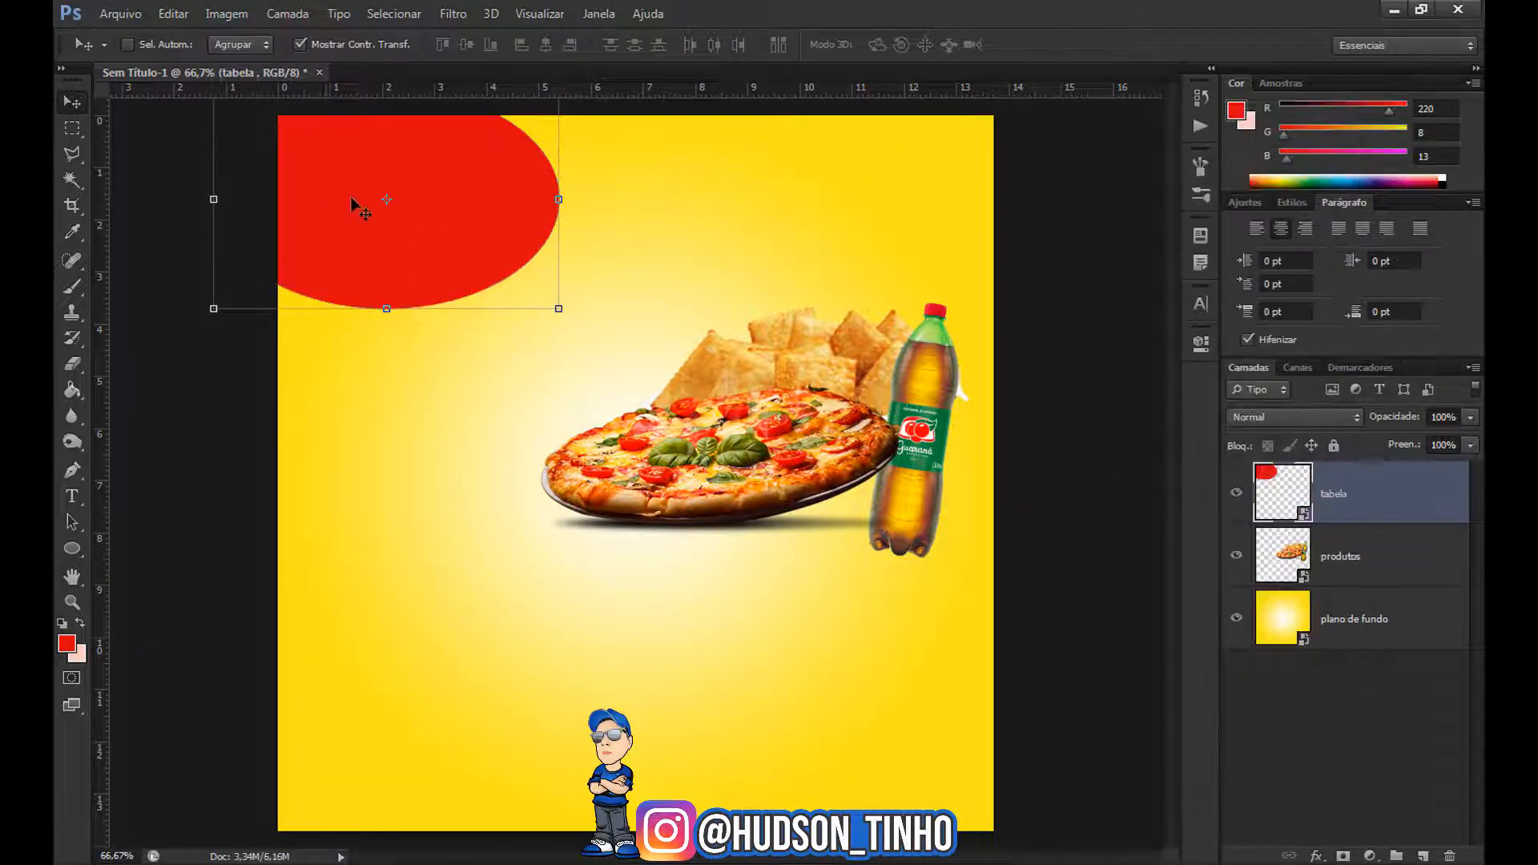
Open the tabela smart object's contents and copy the "Promoção: Terça Dupla" lines from the Notepad note
{"action": "double_click", "coordinate": [1277, 496]}
{"action": "key", "text": "alt+Tab"}
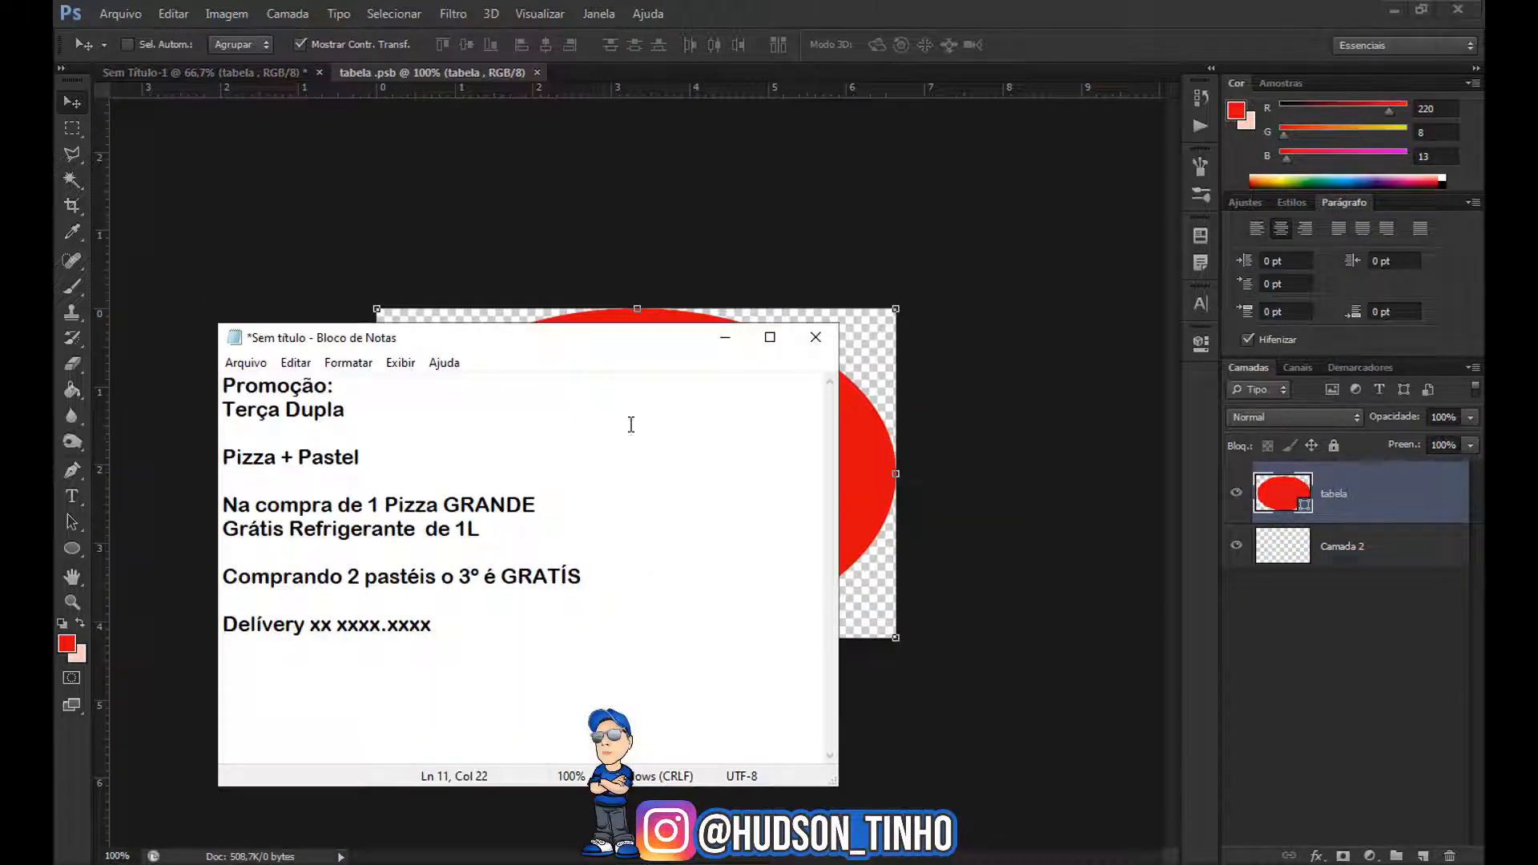
{"action": "left_click_drag", "start_coordinate": [509, 336], "coordinate": [993, 294]}
{"action": "left_click_drag", "start_coordinate": [829, 368], "coordinate": [707, 340]}
{"action": "right_click", "coordinate": [755, 348]}
{"action": "left_click", "coordinate": [809, 419]}
{"action": "left_click", "coordinate": [1198, 296]}
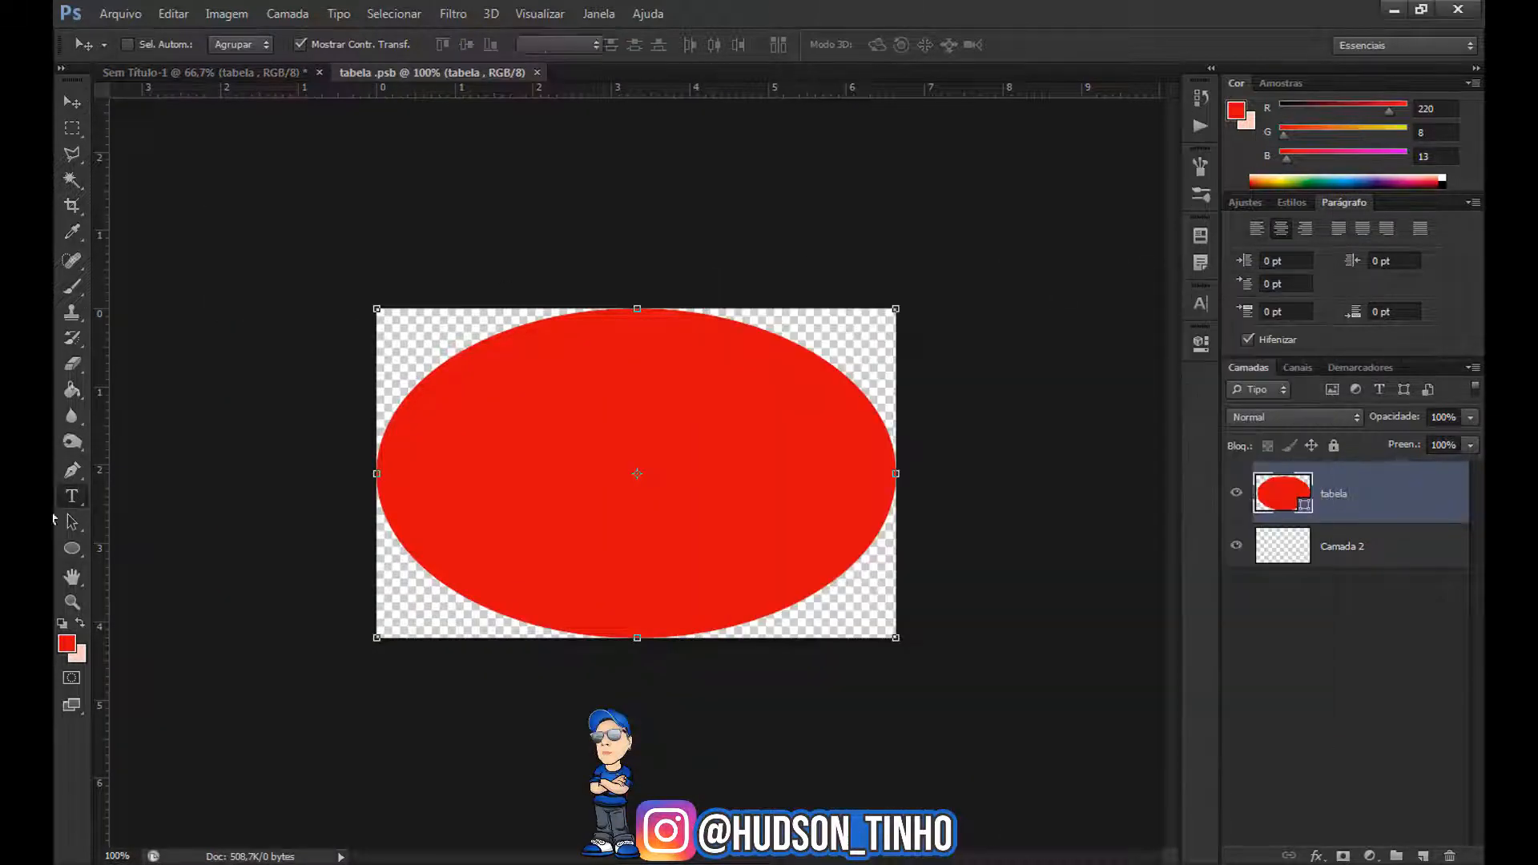
Paste the copied "Promoção: Terça Dupla" lines as a new text layer and move the text to the ellipse's middle
{"action": "left_click", "coordinate": [71, 496]}
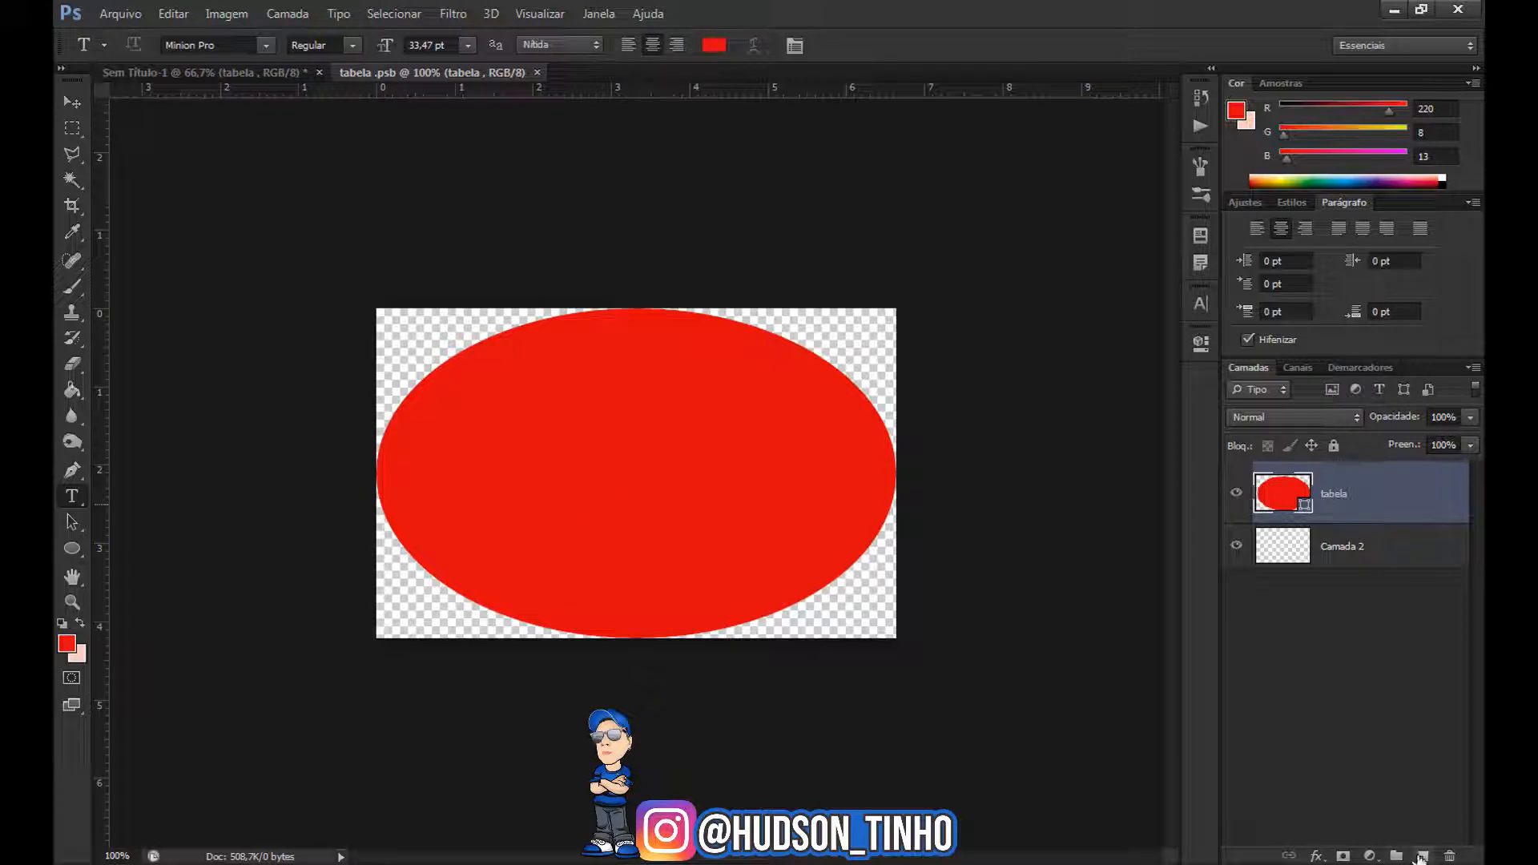
{"action": "left_click", "coordinate": [1422, 856]}
{"action": "key", "text": "ctrl+v"}
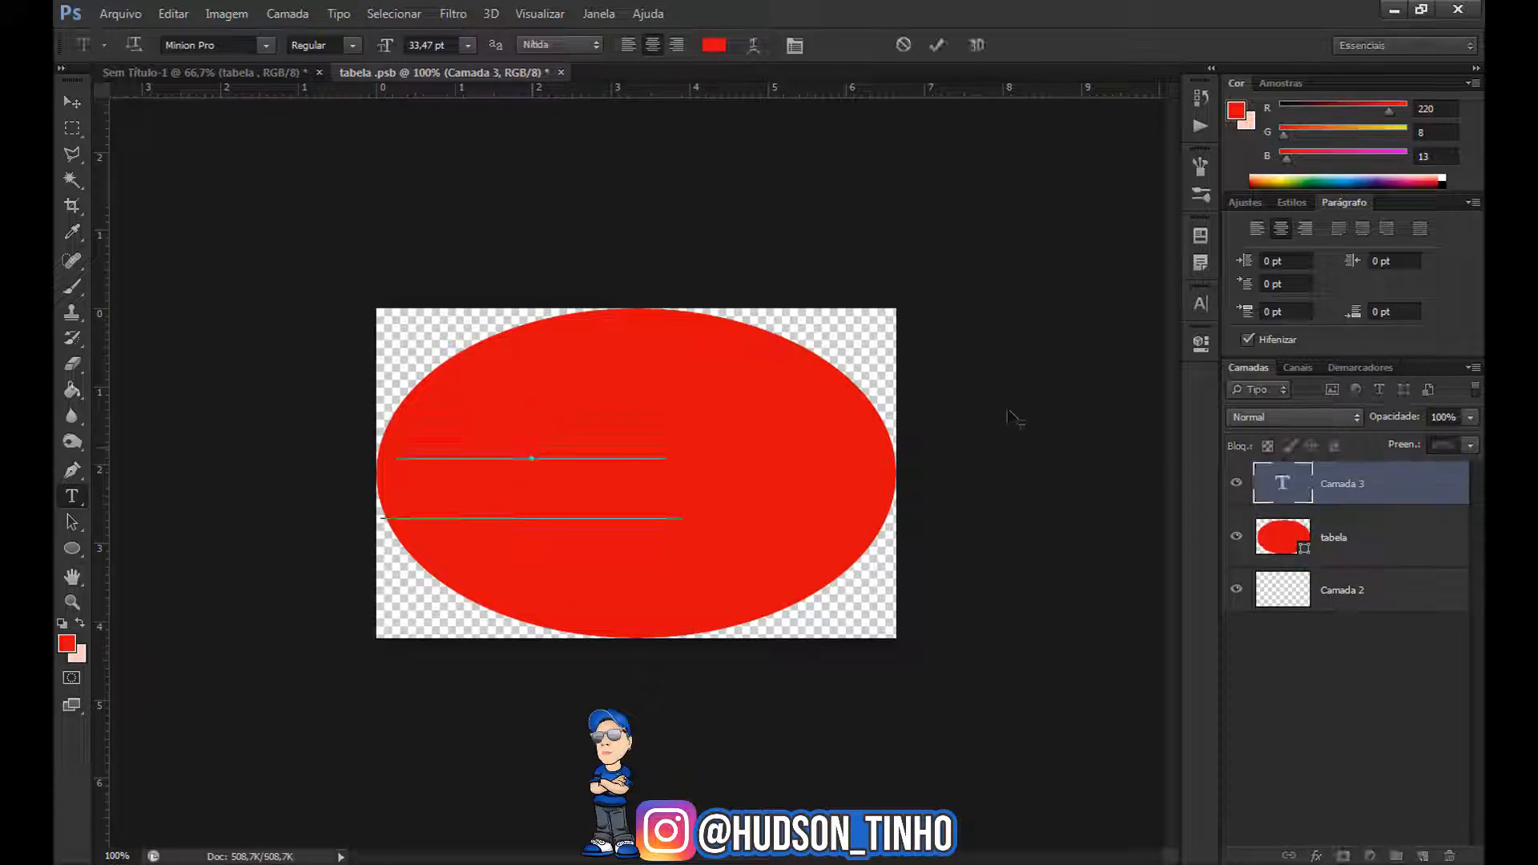
{"action": "left_click", "coordinate": [72, 102]}
{"action": "left_click_drag", "start_coordinate": [628, 486], "coordinate": [713, 471]}
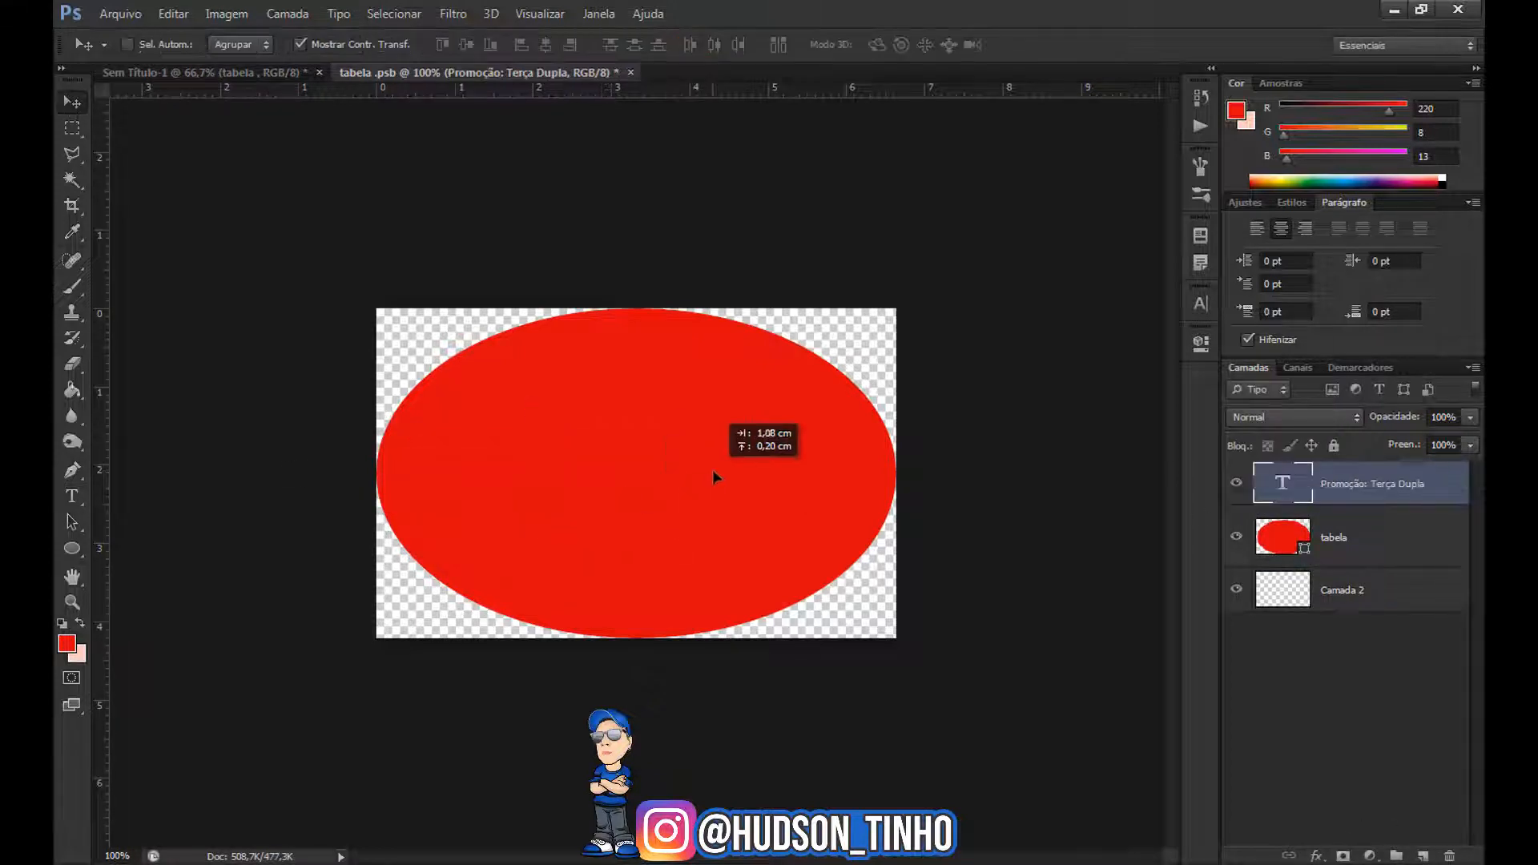
Recolour the "Promoção: Terça Dupla" text to near-white (RGB 255, 252, 252)
{"action": "double_click", "coordinate": [1284, 486]}
{"action": "left_click", "coordinate": [67, 643]}
{"action": "left_click", "coordinate": [818, 259]}
{"action": "left_click", "coordinate": [1283, 248]}
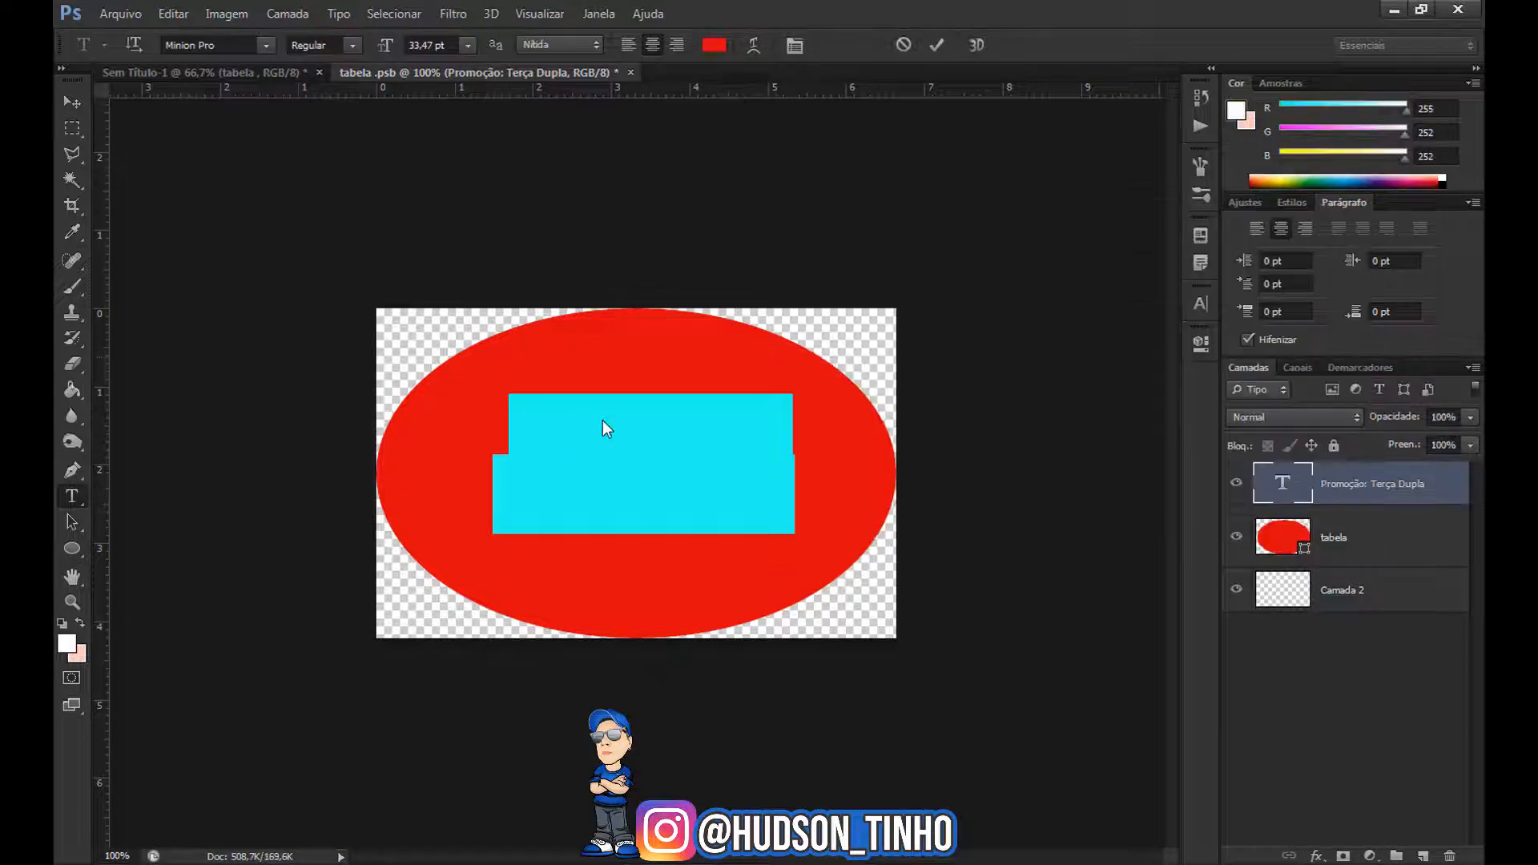
Enlarge the "Promoção: Terça Dupla" text and position it in the upper middle of the red ellipse
{"action": "left_click", "coordinate": [72, 102]}
{"action": "left_click_drag", "start_coordinate": [494, 395], "coordinate": [431, 365]}
{"action": "left_click_drag", "start_coordinate": [623, 391], "coordinate": [593, 415]}
{"action": "key", "text": "Return"}
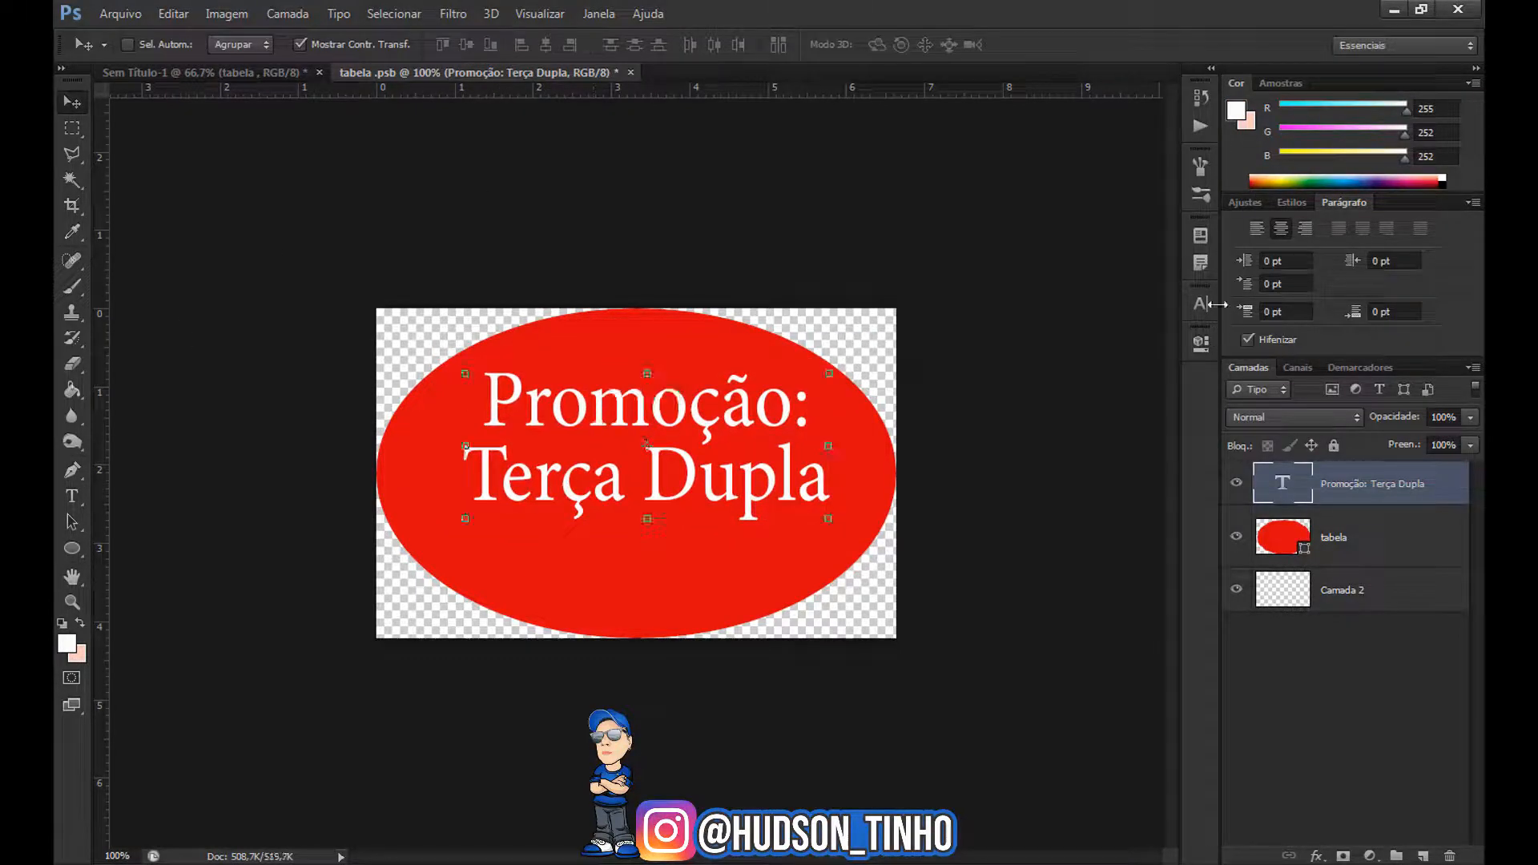
Change the "Promoção: Terça Dupla" text's font to My Puma Oblique
{"action": "left_click", "coordinate": [598, 14]}
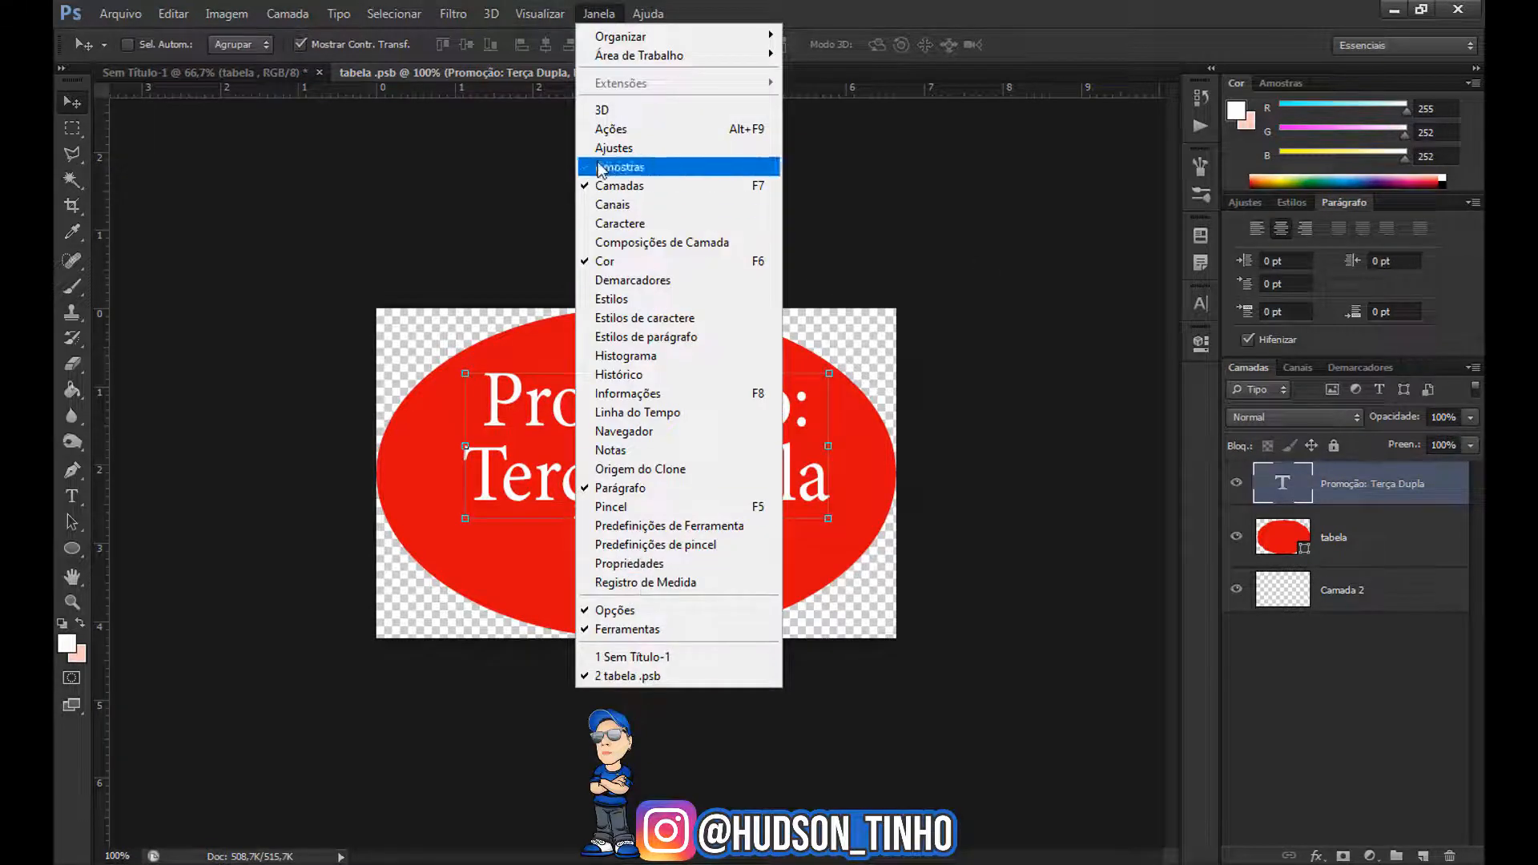
{"action": "left_click", "coordinate": [589, 16]}
{"action": "left_click", "coordinate": [1201, 379]}
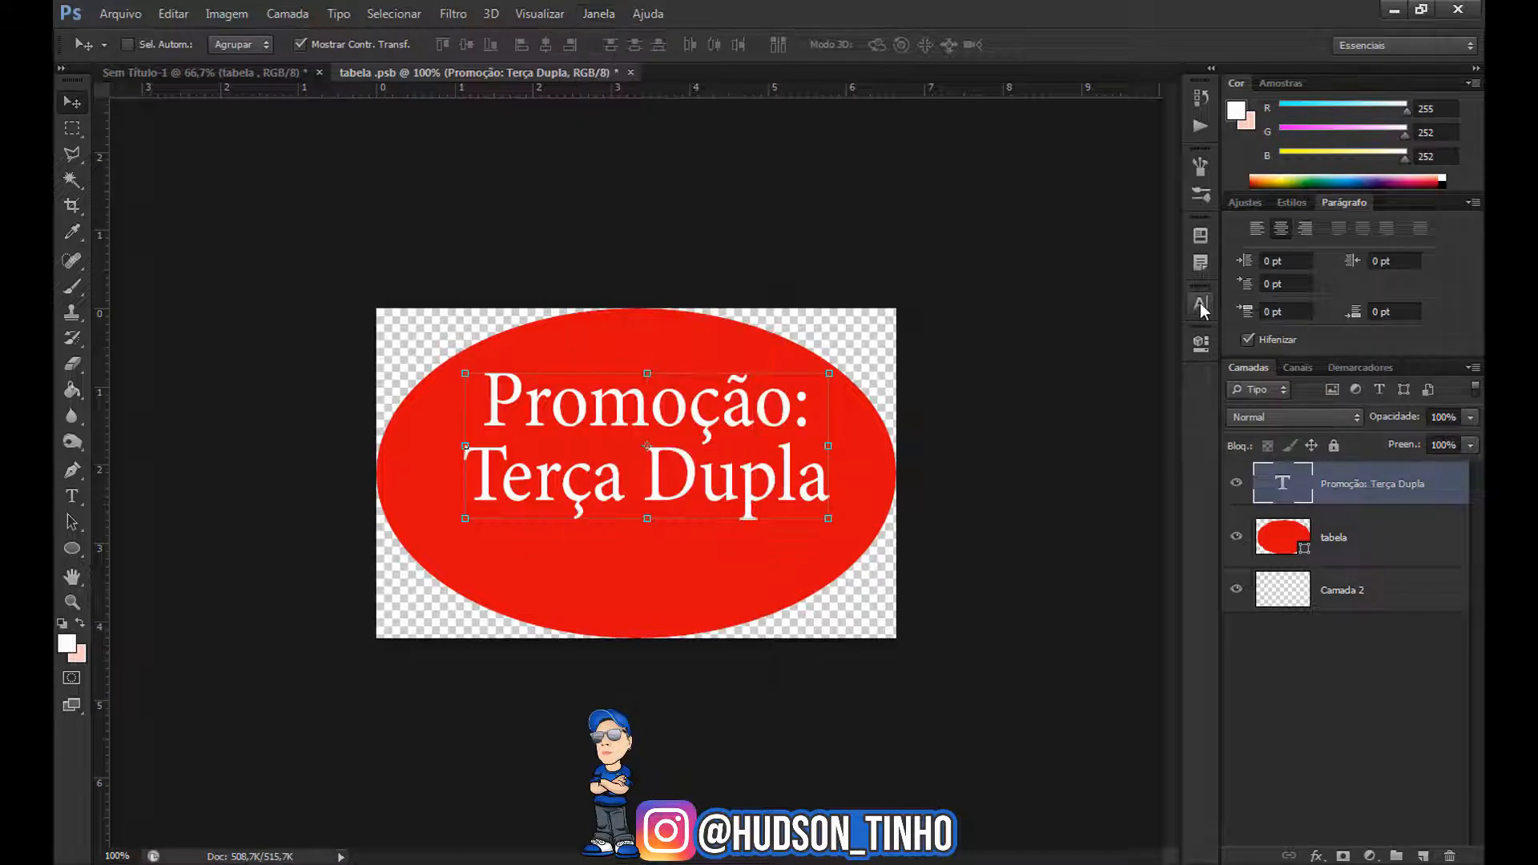
{"action": "left_click", "coordinate": [1410, 44]}
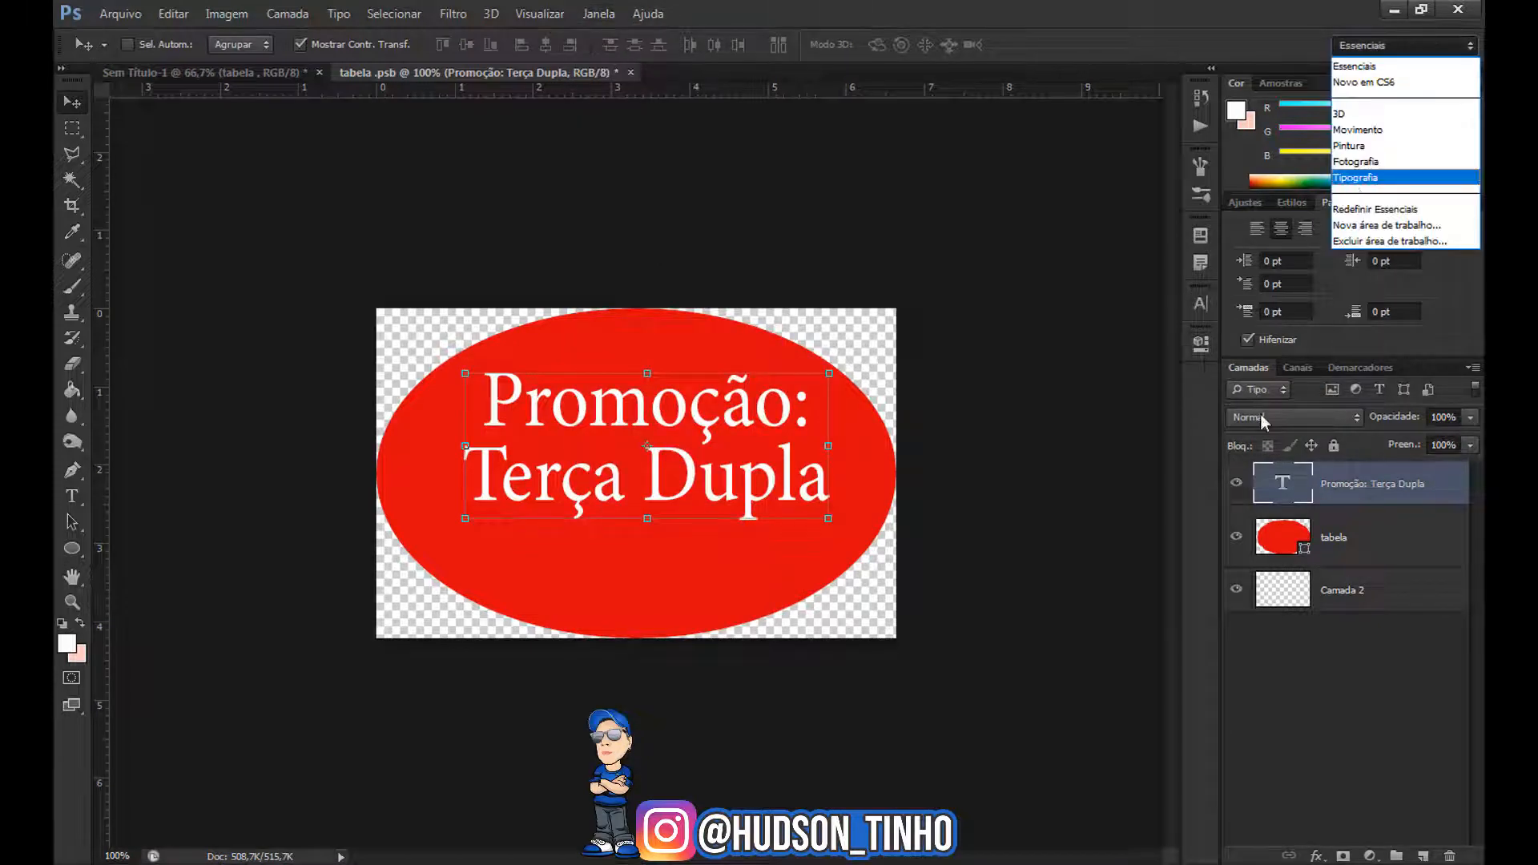
{"action": "left_click", "coordinate": [1229, 36]}
{"action": "left_click", "coordinate": [1200, 303]}
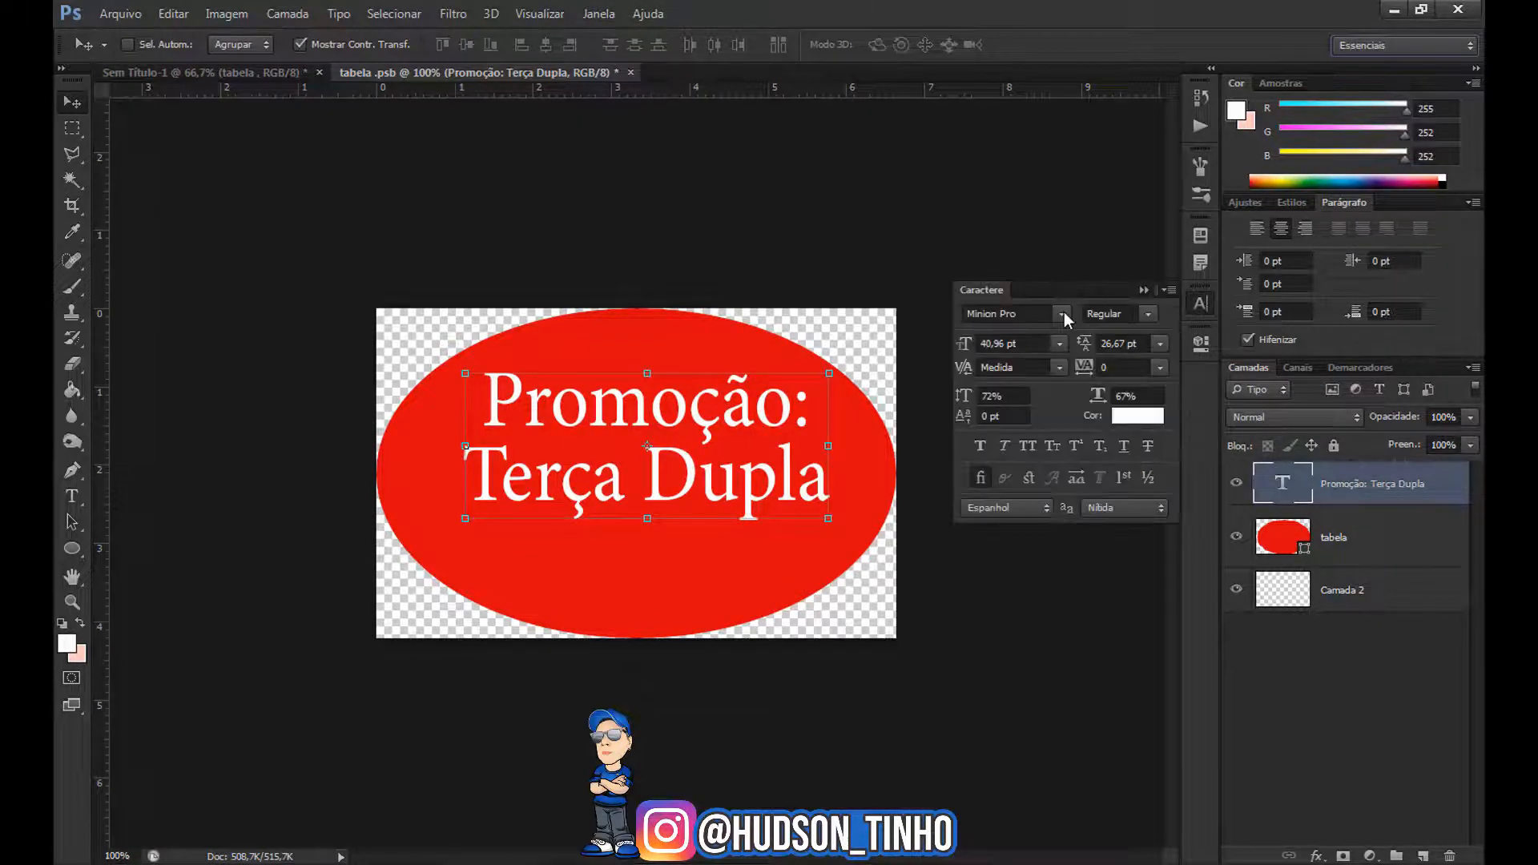
{"action": "left_click", "coordinate": [1061, 314]}
{"action": "left_click", "coordinate": [1065, 782]}
{"action": "left_click", "coordinate": [1061, 313]}
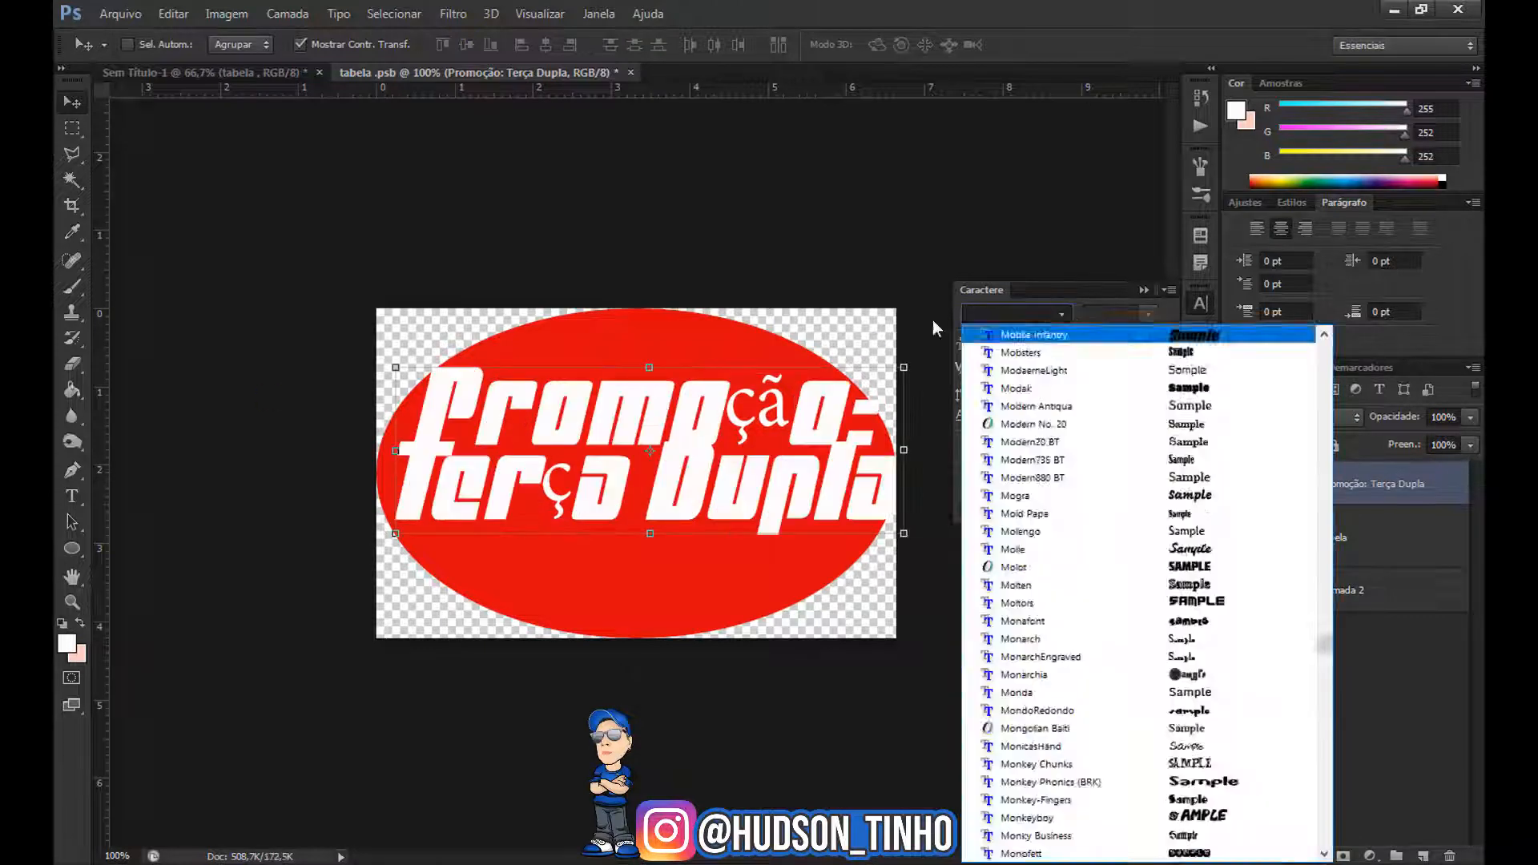
{"action": "scroll", "coordinate": [1194, 683], "scroll_direction": "down", "scroll_amount": 5}
{"action": "left_click", "coordinate": [1193, 585]}
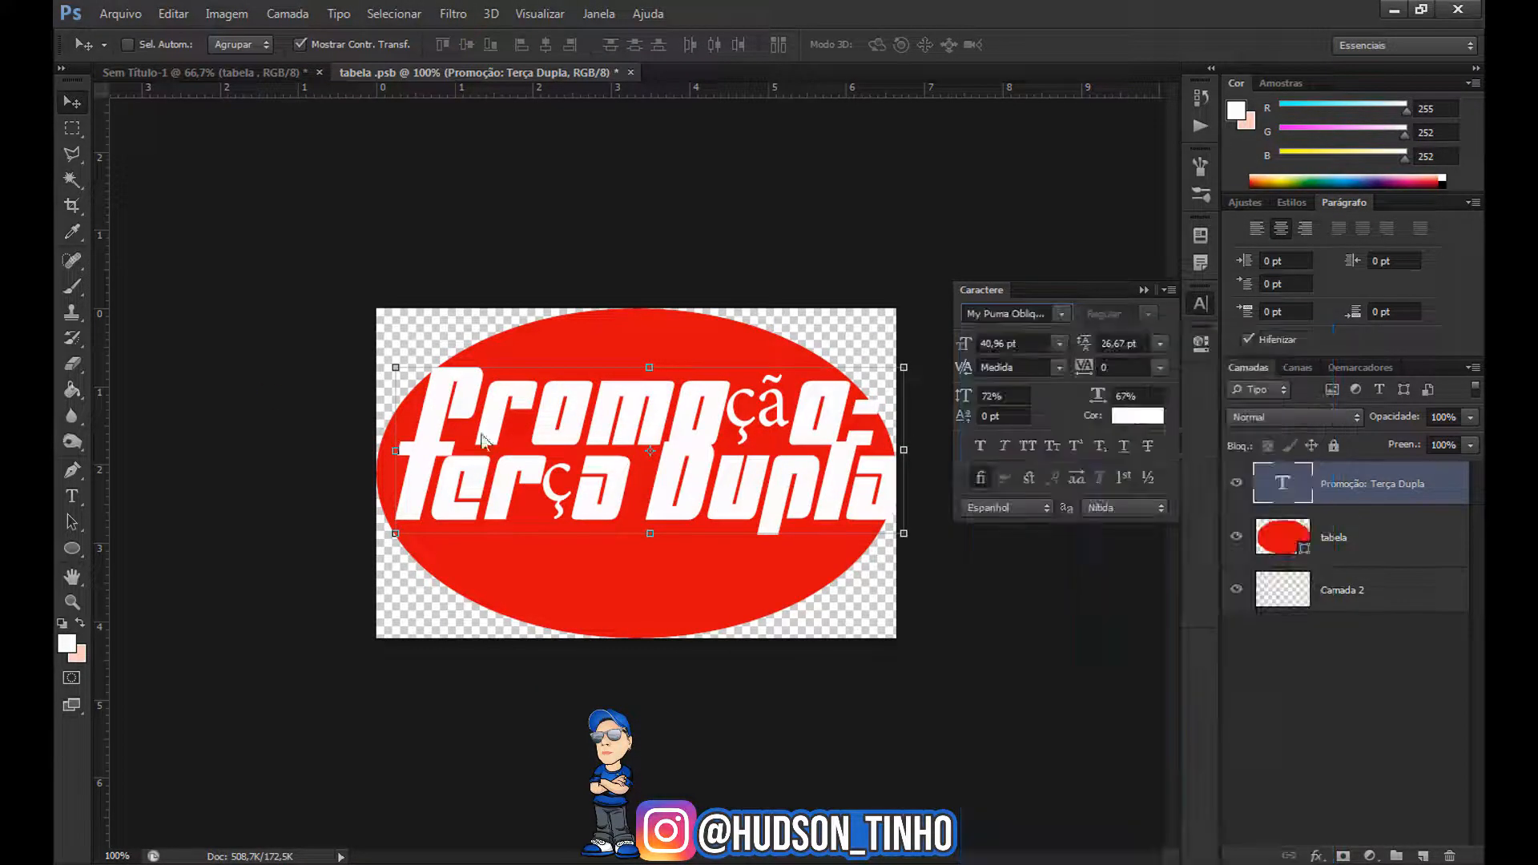
Shrink the "Promoção: Terça Dupla" text to about 92%, centre it in the ellipse, then save and close the tabela smart object
{"action": "left_click_drag", "start_coordinate": [883, 357], "coordinate": [845, 371]}
{"action": "left_click_drag", "start_coordinate": [769, 421], "coordinate": [779, 445]}
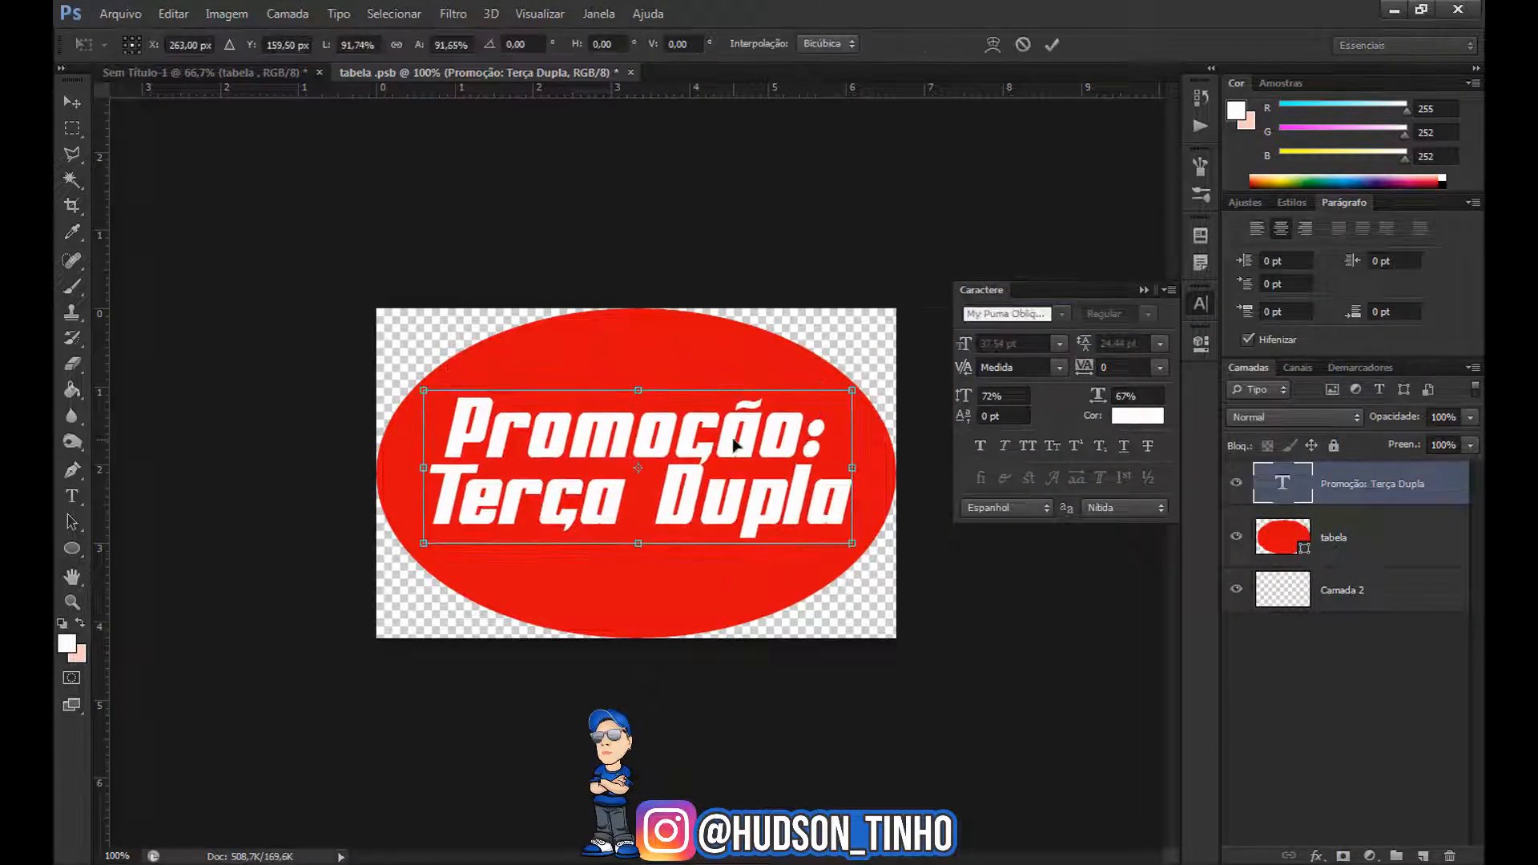
{"action": "left_click", "coordinate": [1059, 46]}
{"action": "key", "text": "ctrl+w"}
{"action": "left_click", "coordinate": [704, 340]}
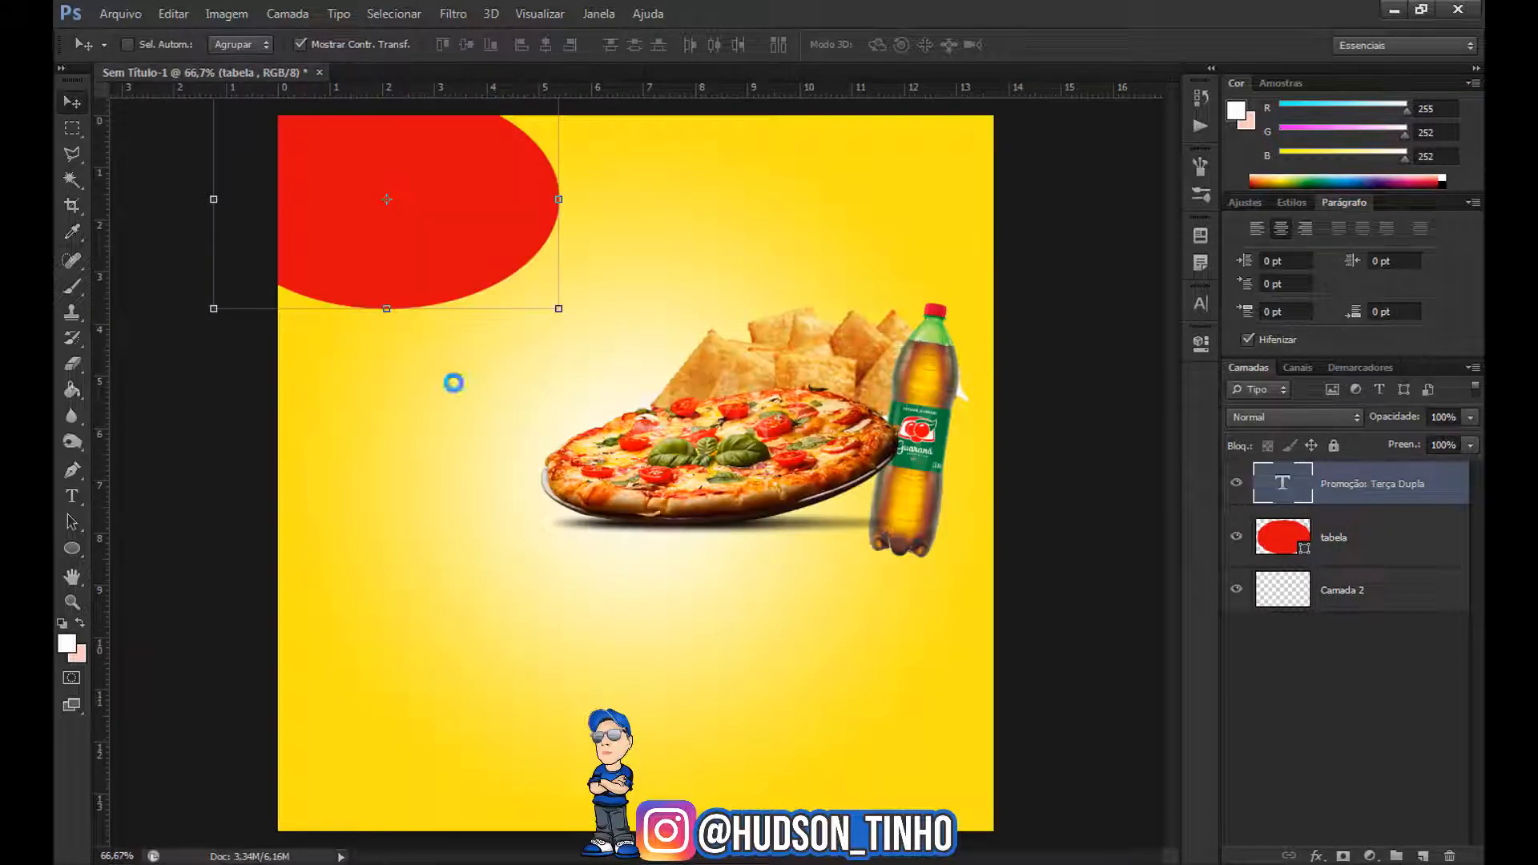
Shift the tabela ellipse slightly right at the post's upper-left corner
{"action": "left_click_drag", "start_coordinate": [303, 186], "coordinate": [338, 188]}
{"action": "key", "text": "ctrl+minus"}
{"action": "key", "text": "ctrl+plus"}
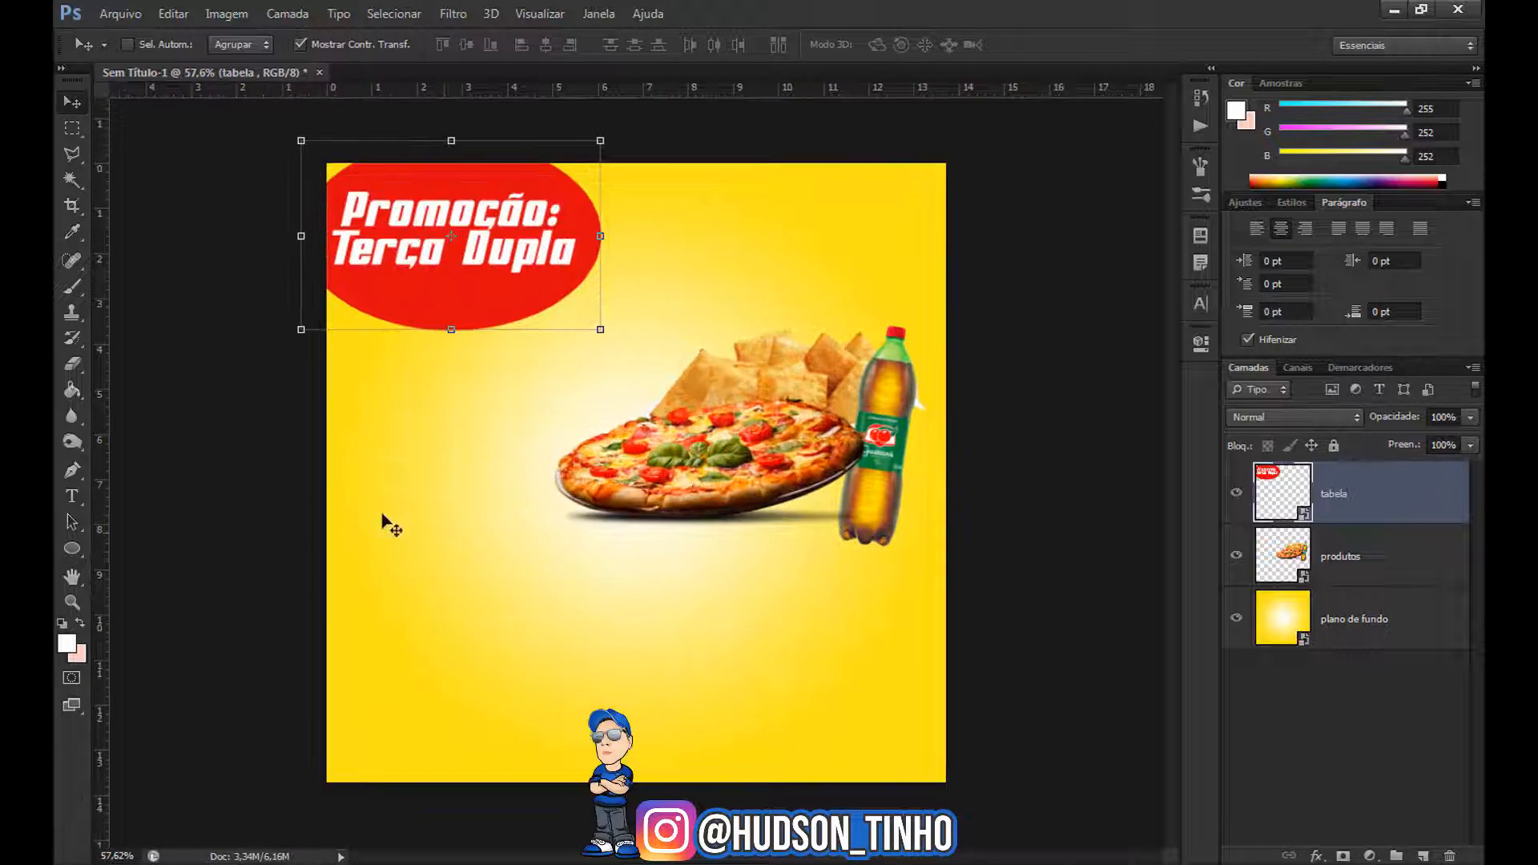
Draw a wide near-white ellipse below the pizza and move it toward the post's lower left
{"action": "key", "text": "u"}
{"action": "mouse_move", "coordinate": [541, 560]}
{"action": "left_mouse_down"}
{"action": "mouse_move", "coordinate": [863, 645]}
{"action": "mouse_move", "coordinate": [862, 688]}
{"action": "left_mouse_up"}
{"action": "left_click", "coordinate": [73, 102]}
{"action": "mouse_move", "coordinate": [696, 625]}
{"action": "left_mouse_down"}
{"action": "mouse_move", "coordinate": [504, 625]}
{"action": "mouse_move", "coordinate": [601, 625]}
{"action": "left_mouse_up"}
{"action": "left_click_drag", "start_coordinate": [494, 598], "coordinate": [494, 576]}
{"action": "left_click_drag", "start_coordinate": [618, 553], "coordinate": [600, 515]}
{"action": "left_click_drag", "start_coordinate": [542, 578], "coordinate": [540, 571]}
{"action": "key", "text": "ctrl+z"}
{"action": "left_click", "coordinate": [1051, 45]}
{"action": "key", "text": "ctrl+z"}
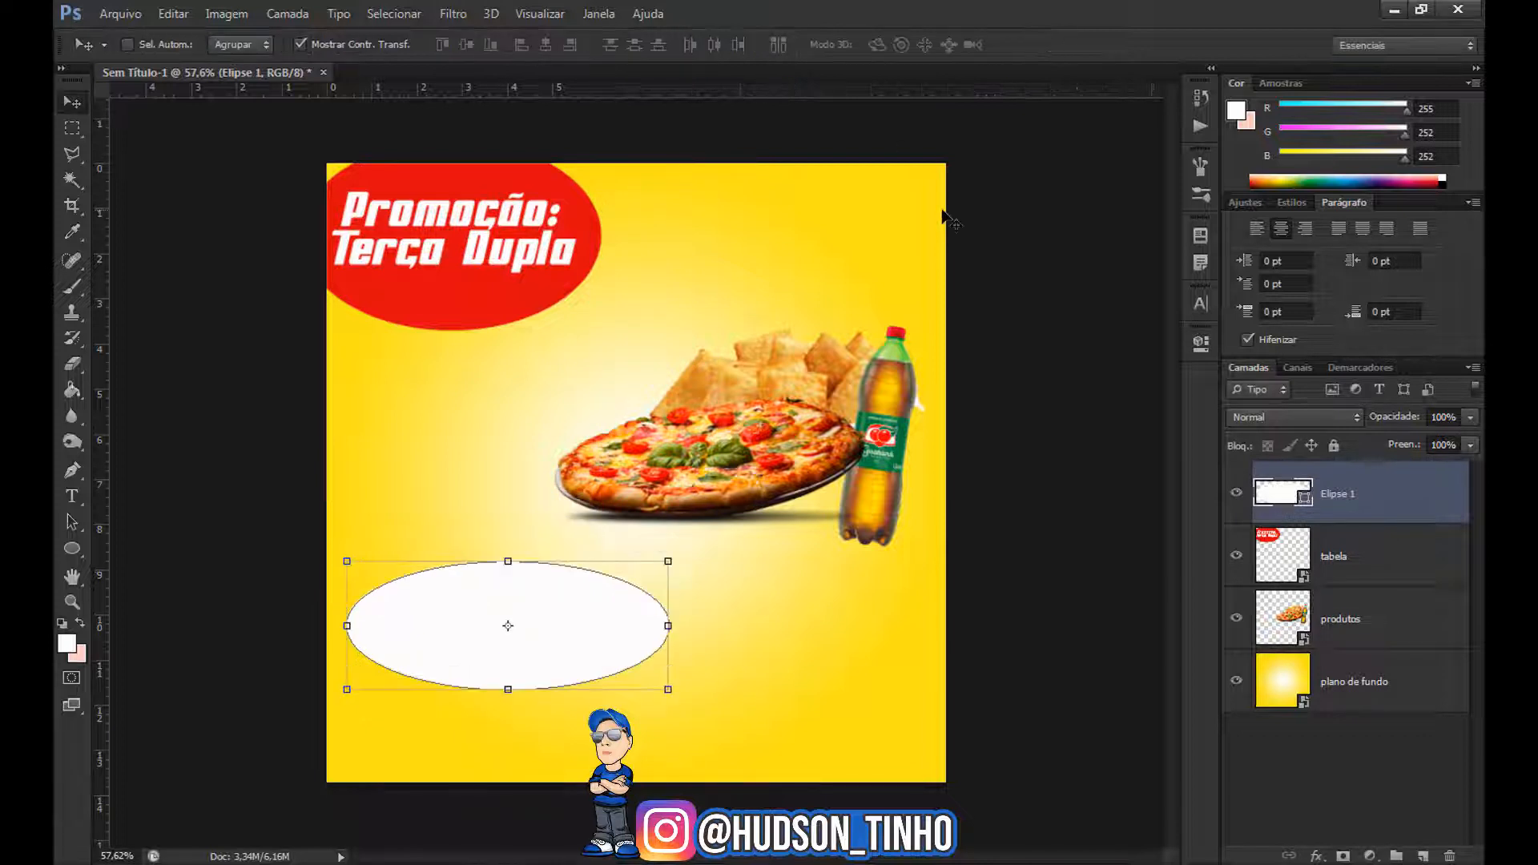
Convert the white ellipse to a smart object, narrow it to about 83% width and tilt it slightly counterclockwise
{"action": "right_click", "coordinate": [1361, 509]}
{"action": "left_click", "coordinate": [1101, 231]}
{"action": "left_click_drag", "start_coordinate": [669, 625], "coordinate": [618, 626]}
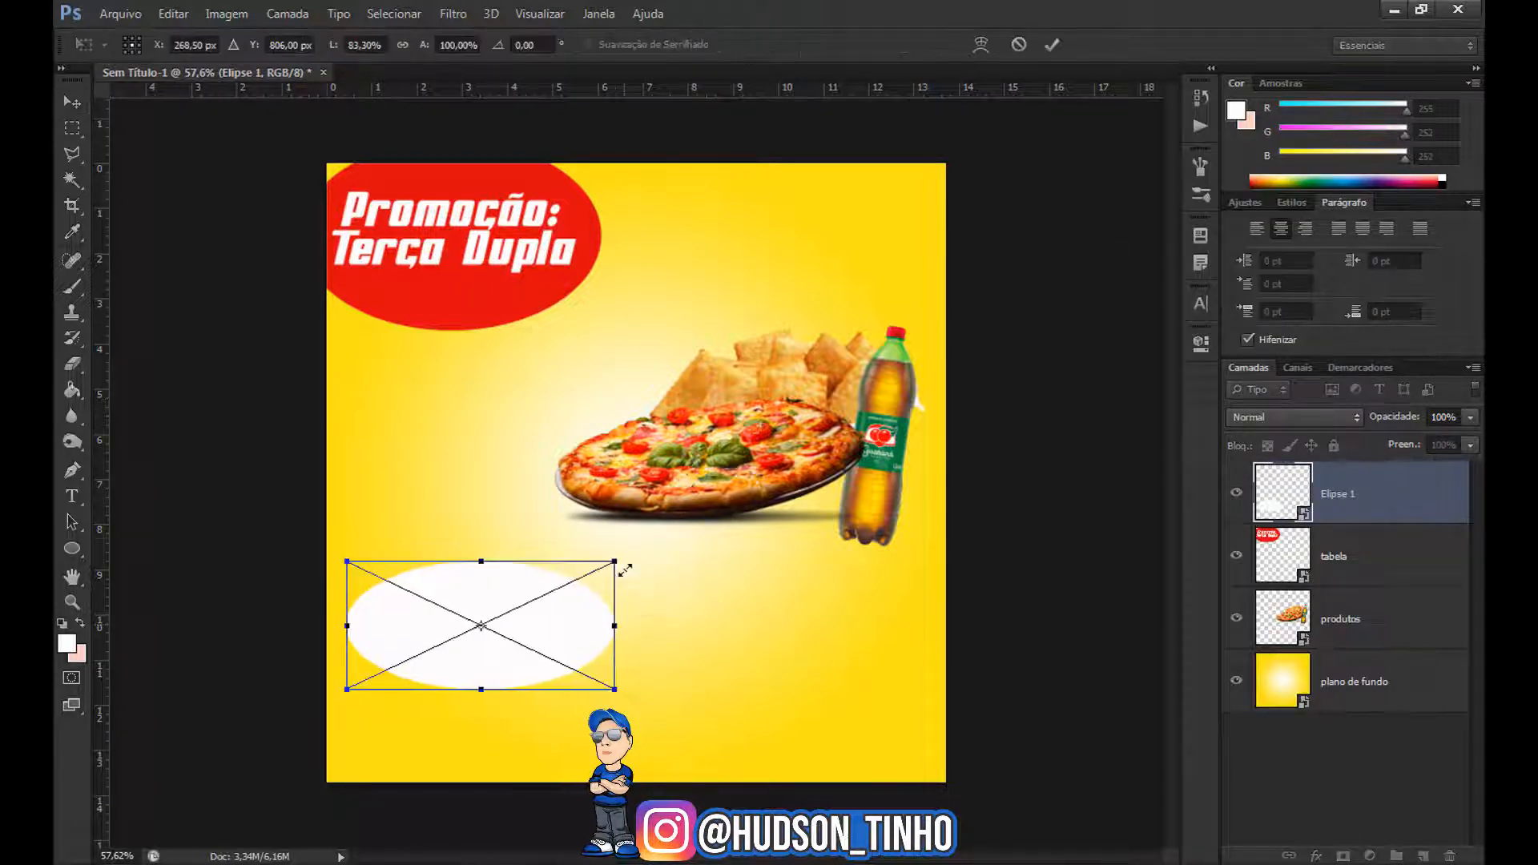
{"action": "left_click_drag", "start_coordinate": [617, 562], "coordinate": [639, 535]}
{"action": "left_click_drag", "start_coordinate": [671, 642], "coordinate": [678, 619]}
{"action": "left_click_drag", "start_coordinate": [528, 591], "coordinate": [515, 584]}
{"action": "key", "text": "Return"}
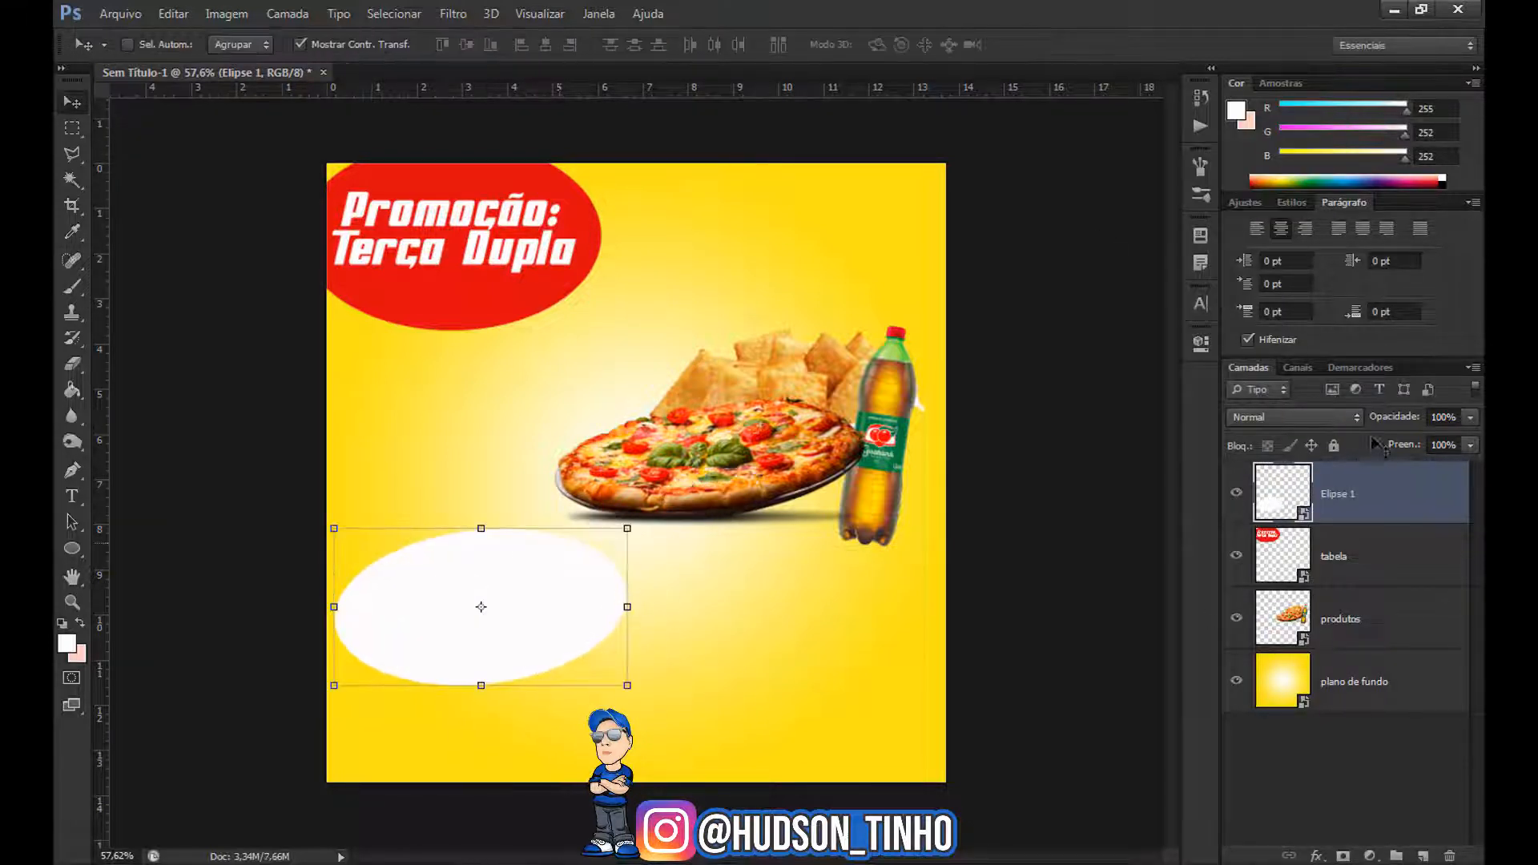
Open the white ellipse's smart object contents and recolour the ellipse to dark red
{"action": "double_click", "coordinate": [1274, 508]}
{"action": "left_click", "coordinate": [864, 390]}
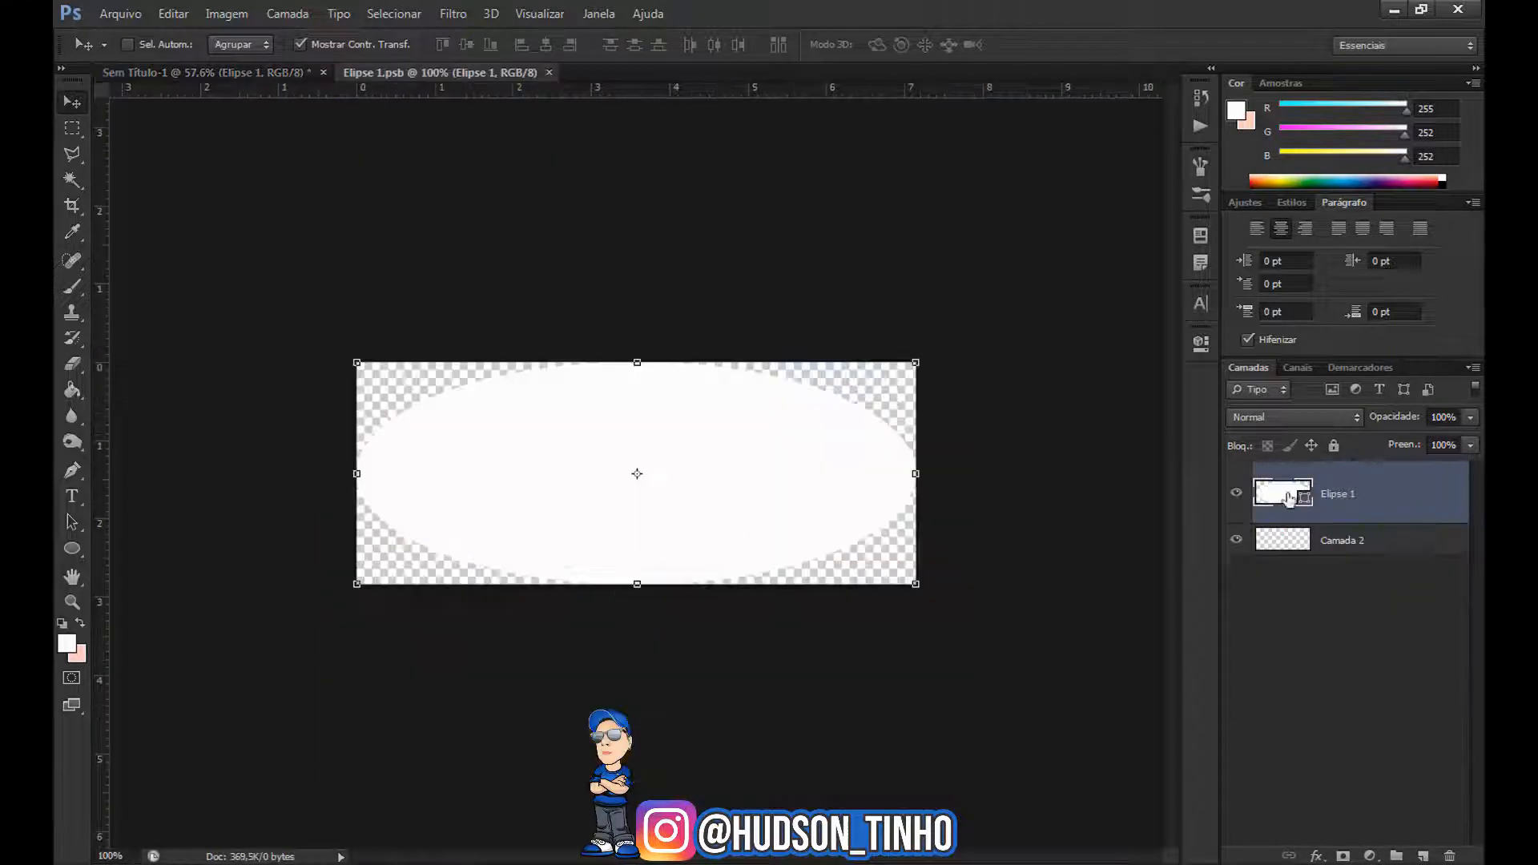
{"action": "double_click", "coordinate": [1288, 500]}
{"action": "left_click", "coordinate": [1061, 315]}
{"action": "left_click", "coordinate": [1093, 327]}
{"action": "left_click", "coordinate": [1065, 361]}
{"action": "left_click", "coordinate": [1093, 510]}
{"action": "left_click", "coordinate": [1068, 329]}
{"action": "left_click", "coordinate": [1284, 249]}
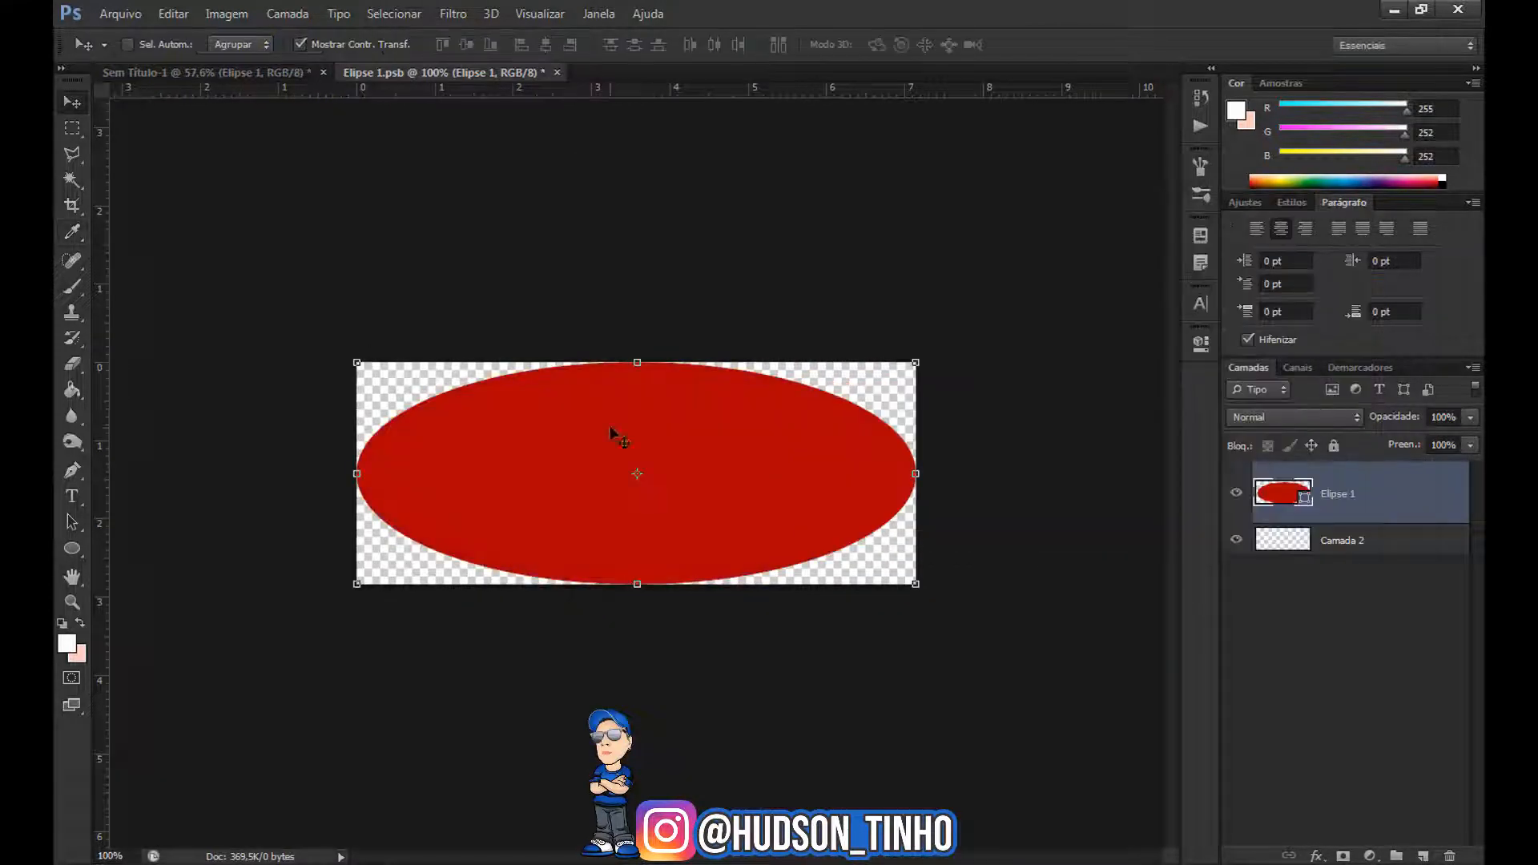
Copy the "Na compra de 1 Pizza GRANDE Grátis Refrigerante de 1L" lines from the Notepad note and return to Photoshop
{"action": "key", "text": "alt+Tab"}
{"action": "left_click_drag", "start_coordinate": [849, 415], "coordinate": [705, 415]}
{"action": "left_click_drag", "start_coordinate": [968, 486], "coordinate": [696, 463]}
{"action": "key", "text": "ctrl+c"}
{"action": "right_click", "coordinate": [810, 464]}
{"action": "left_click", "coordinate": [870, 529]}
{"action": "left_click", "coordinate": [1208, 295]}
Paste the copied pizza offer lines as a new text layer over the dark red ellipse
{"action": "left_click", "coordinate": [72, 496]}
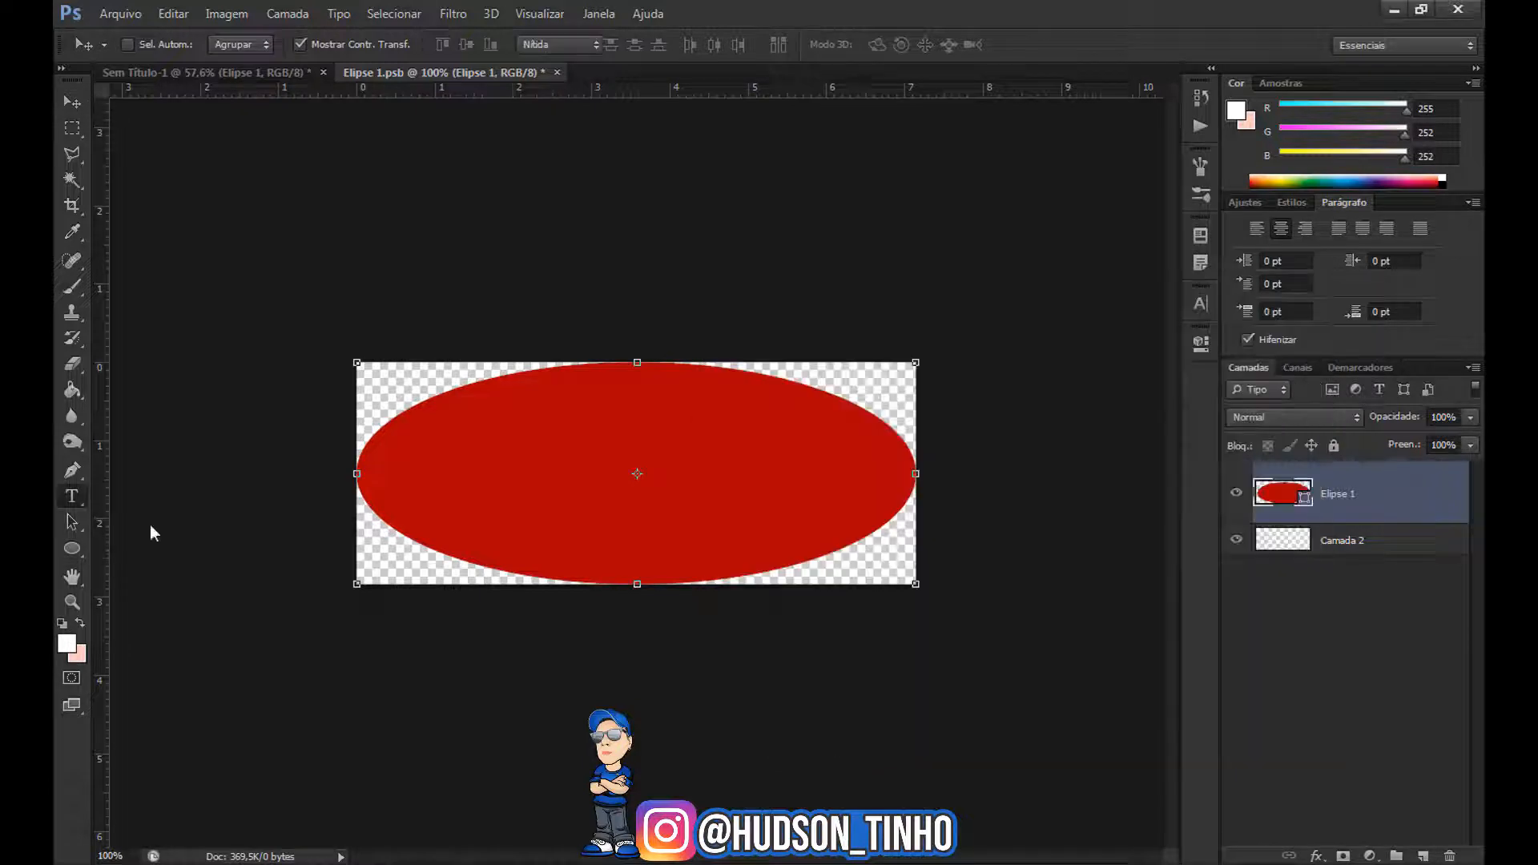
{"action": "left_click", "coordinate": [1423, 856]}
{"action": "left_click", "coordinate": [696, 469]}
{"action": "key", "text": "ctrl+v"}
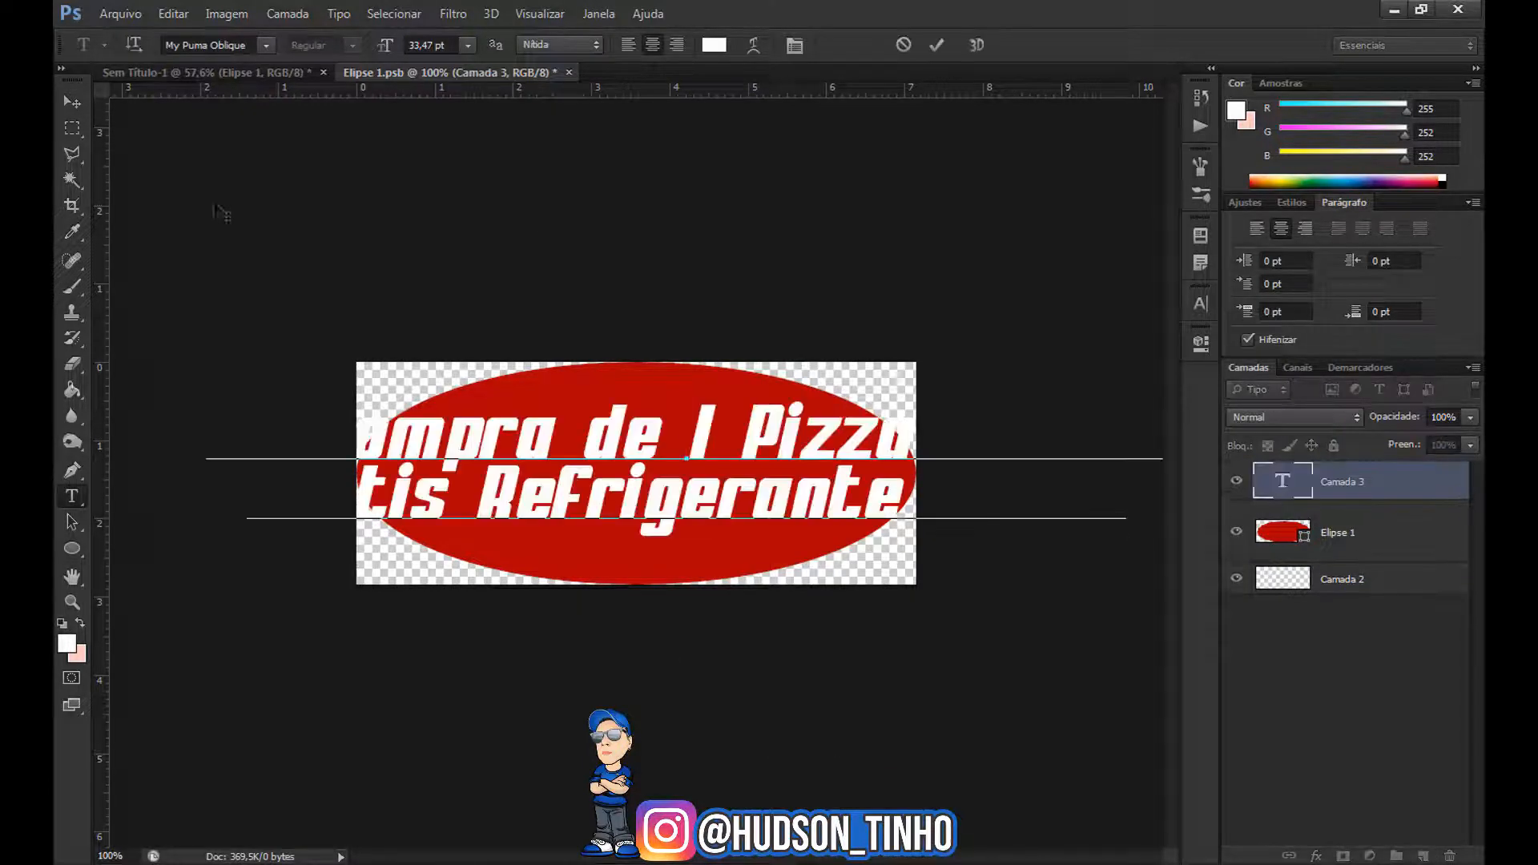
Scale the pizza offer text down to about 16.7 pt and centre it inside the ellipse
{"action": "key", "text": "ctrl+t"}
{"action": "left_click_drag", "start_coordinate": [203, 463], "coordinate": [575, 482]}
{"action": "left_click_drag", "start_coordinate": [769, 509], "coordinate": [578, 481]}
{"action": "left_click_drag", "start_coordinate": [984, 508], "coordinate": [873, 484]}
{"action": "left_click_drag", "start_coordinate": [673, 461], "coordinate": [684, 472]}
{"action": "left_click", "coordinate": [1052, 45]}
Break the offer text's first line before "1 Pizza GRANDE" and shorten "Refrigerante" to "Refri"
{"action": "double_click", "coordinate": [1282, 480]}
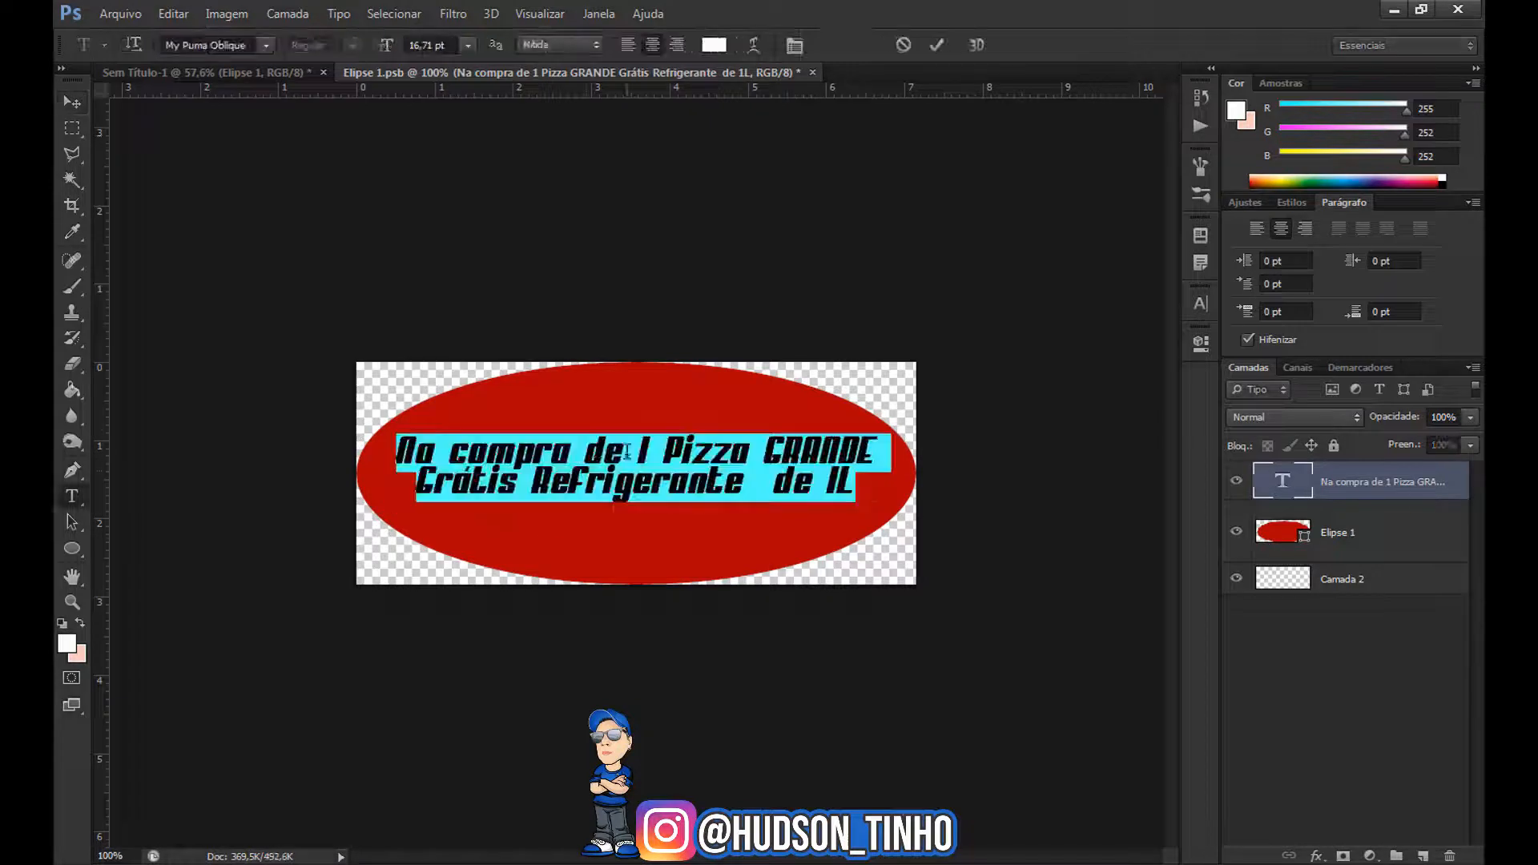
{"action": "left_click", "coordinate": [630, 454]}
{"action": "key", "text": "Return"}
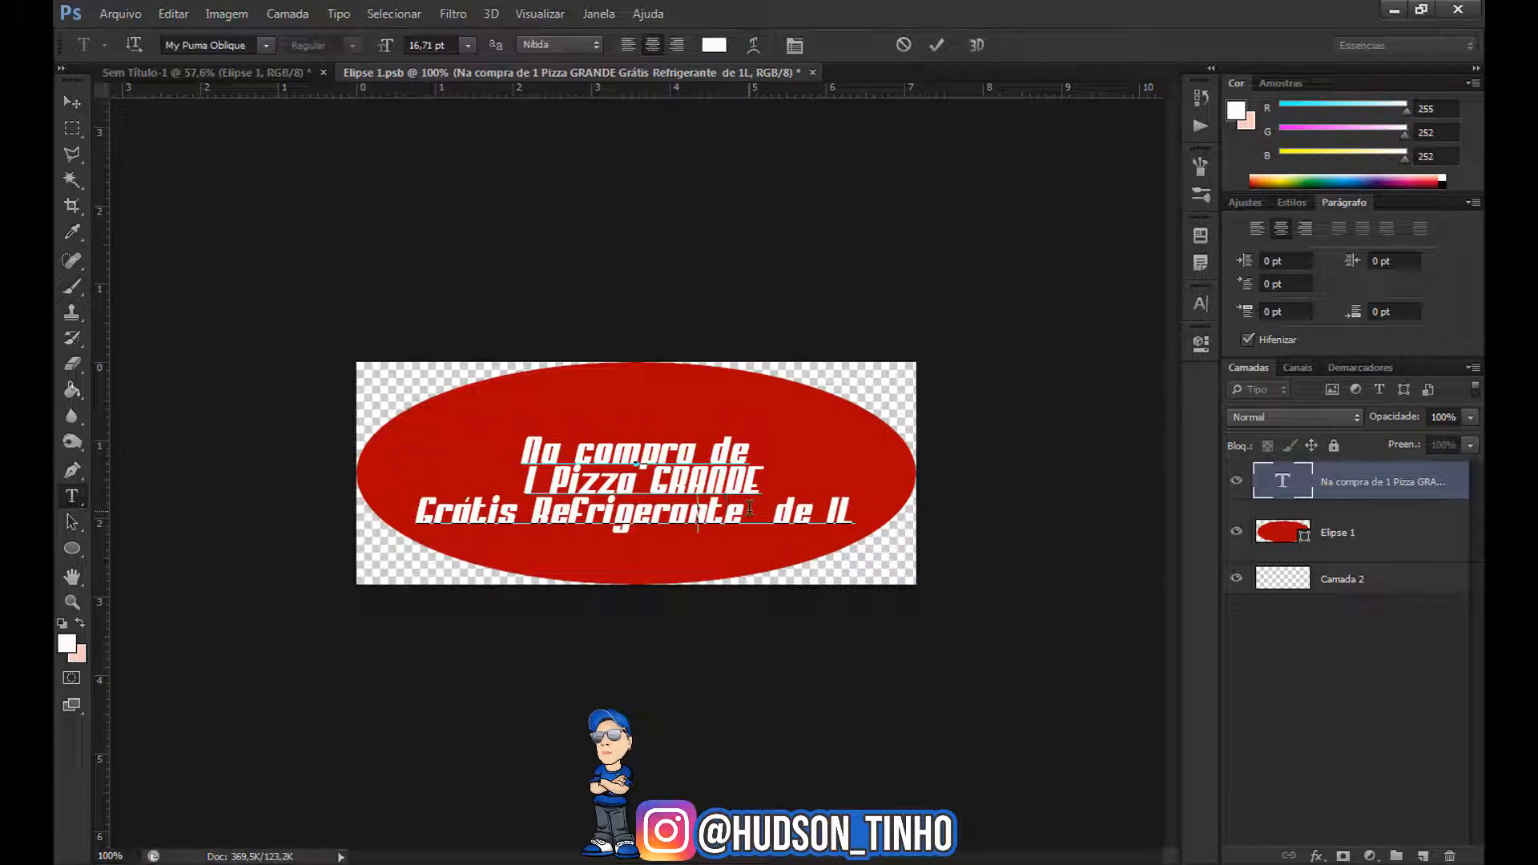
{"action": "key", "text": "BackSpace"}
{"action": "key", "text": "BackSpace"}
{"action": "key", "text": "BackSpace"}
{"action": "key", "text": "BackSpace"}
{"action": "key", "text": "BackSpace"}
{"action": "key", "text": "BackSpace"}
{"action": "key", "text": "BackSpace"}
{"action": "key", "text": "BackSpace"}
{"action": "left_click", "coordinate": [73, 103]}
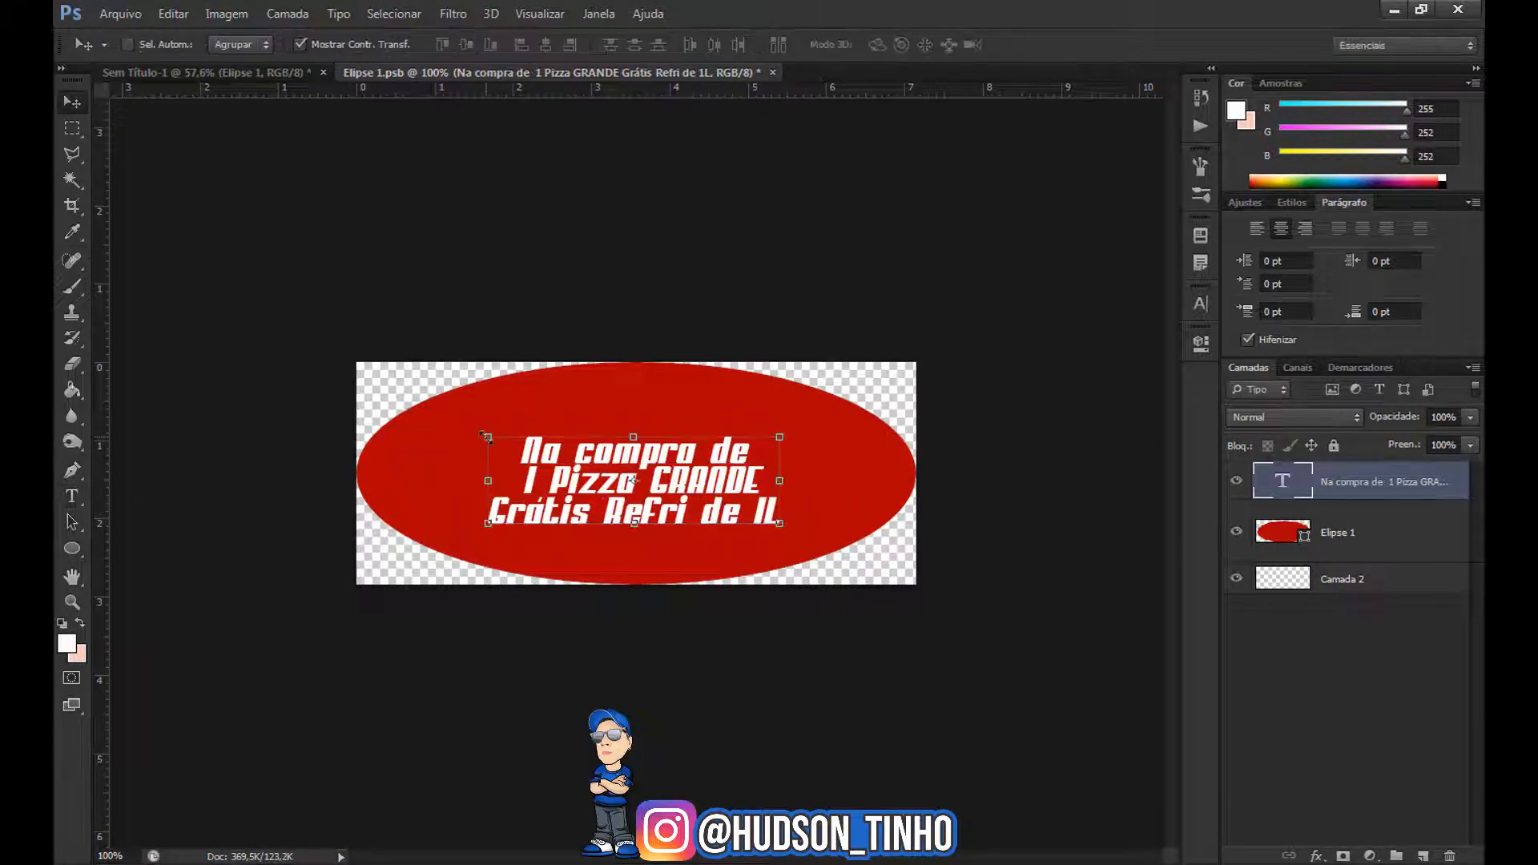
Enlarge the three-line offer text to about 21.2 pt and centre it in the ellipse
{"action": "left_click_drag", "start_coordinate": [487, 437], "coordinate": [410, 413]}
{"action": "left_click_drag", "start_coordinate": [535, 432], "coordinate": [570, 431]}
{"action": "key", "text": "Return"}
Recolour the offer text to yellow (RGB 255, 232, 77), then save and close the ellipse smart object
{"action": "double_click", "coordinate": [1285, 483]}
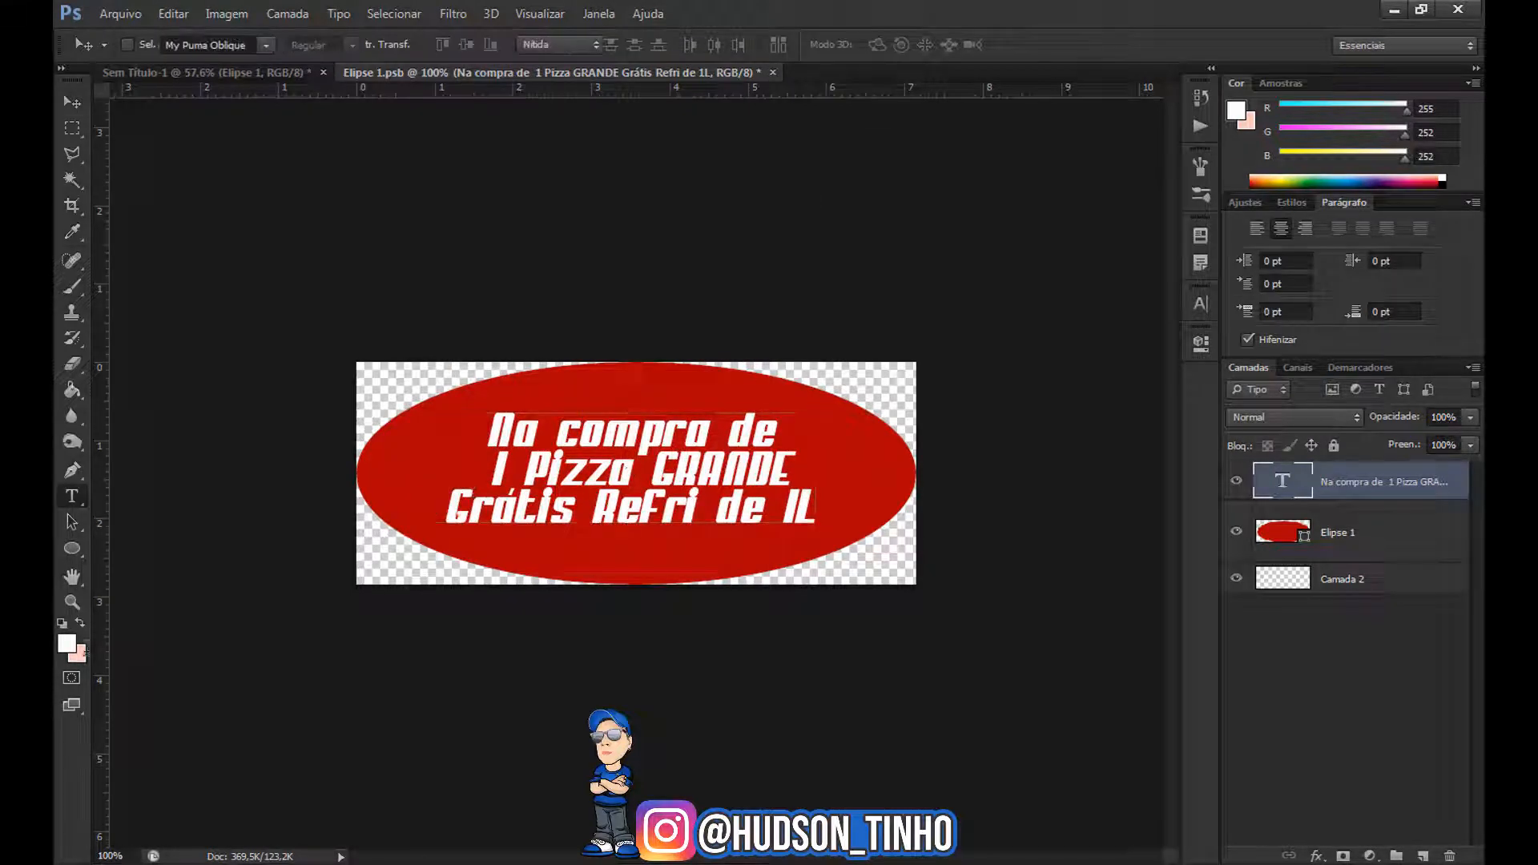
{"action": "left_click", "coordinate": [67, 644]}
{"action": "left_click", "coordinate": [1093, 478]}
{"action": "left_click", "coordinate": [994, 262]}
{"action": "left_click", "coordinate": [1284, 249]}
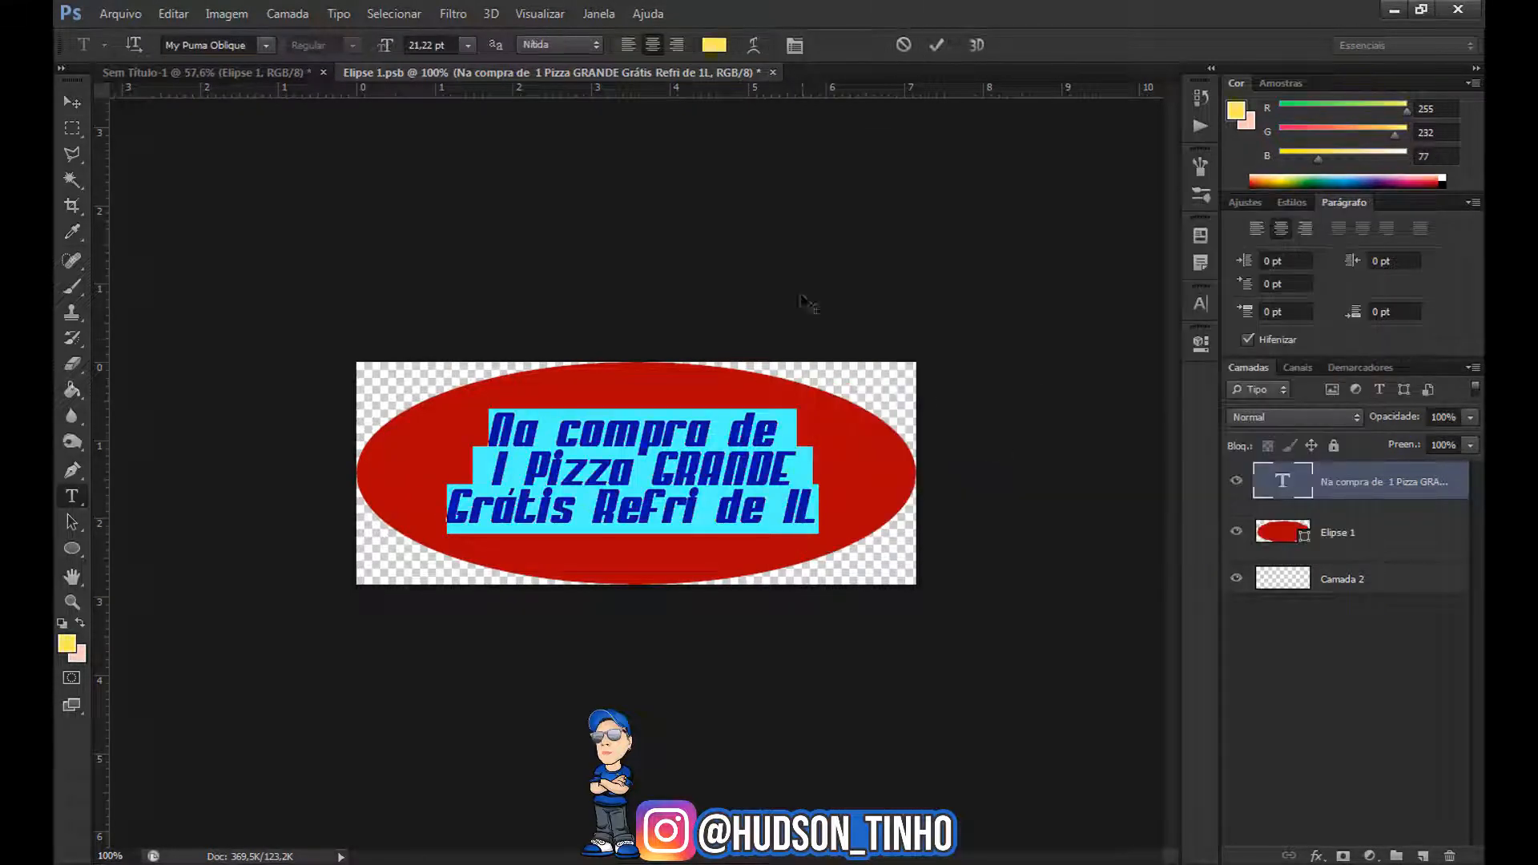
{"action": "left_click", "coordinate": [72, 101]}
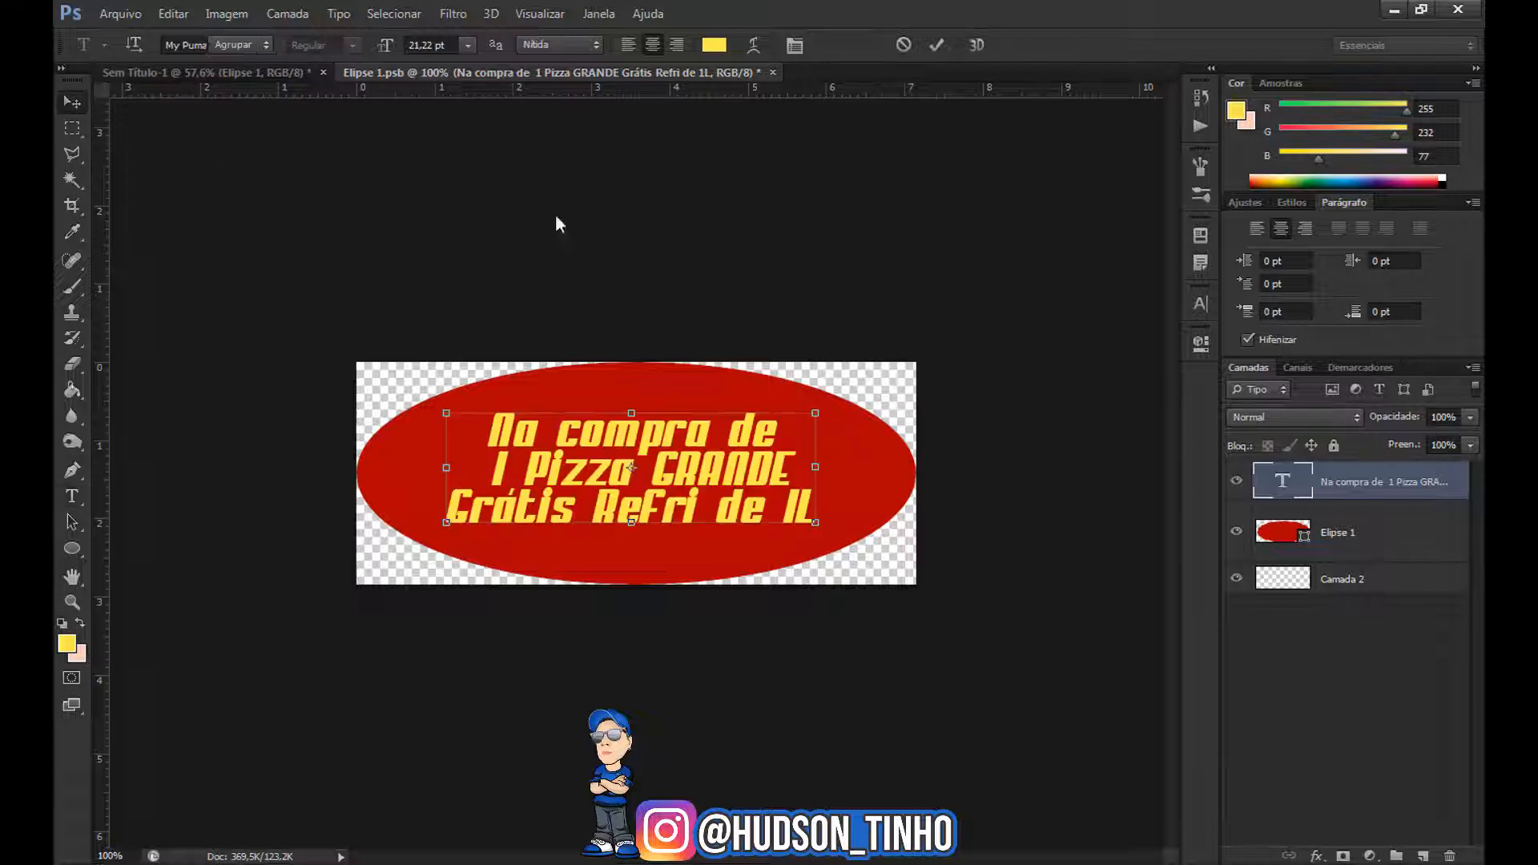
{"action": "key", "text": "ctrl+s"}
{"action": "key", "text": "ctrl+w"}
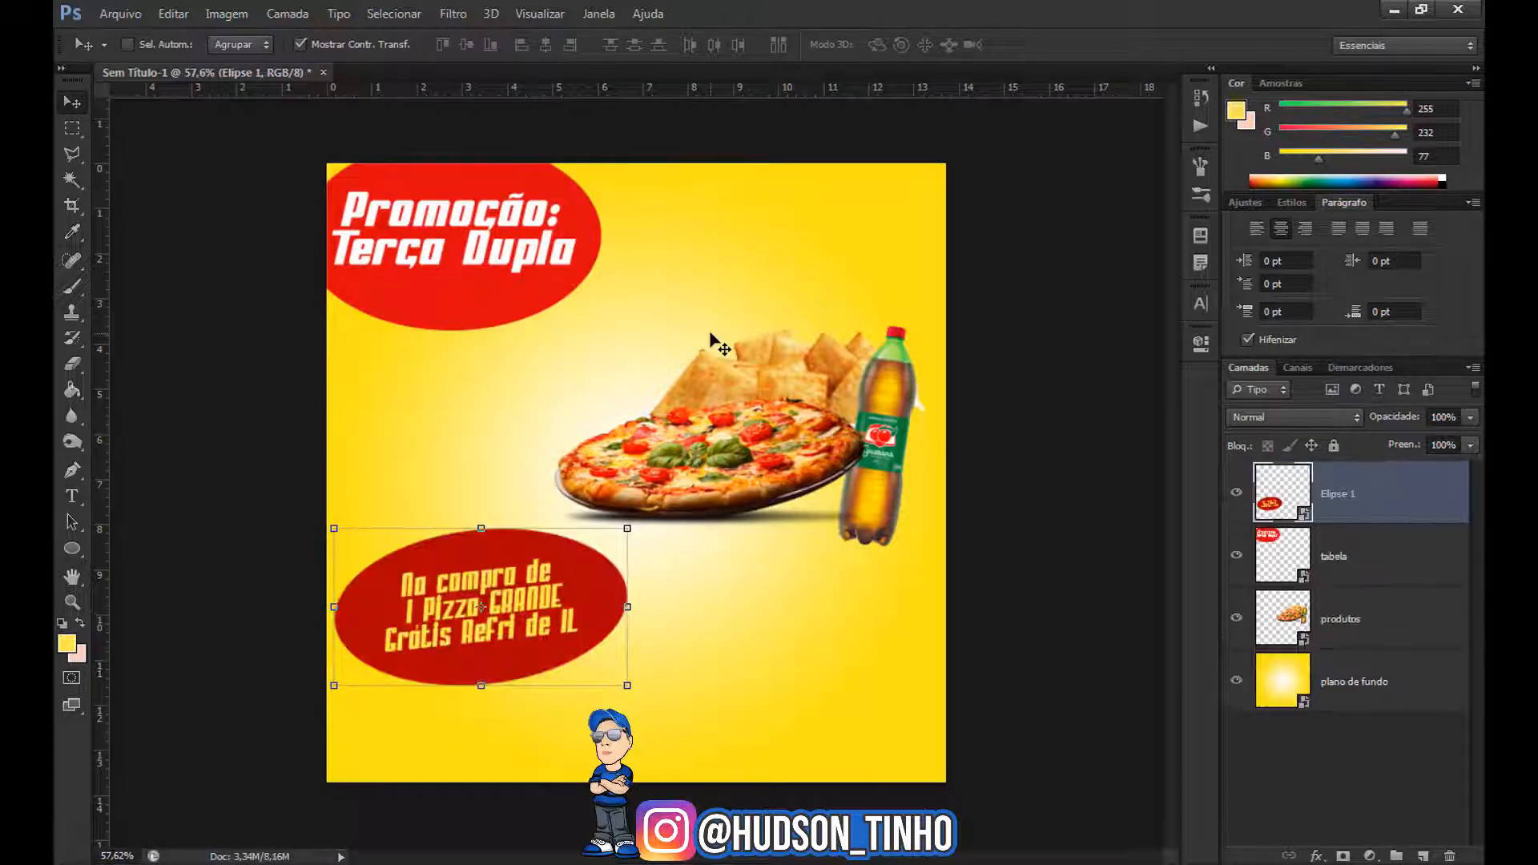
Copy "Pizza + Pastel" from the Notepad note and place it as a new text layer left of the pizza
{"action": "key", "text": "alt+Tab"}
{"action": "left_click_drag", "start_coordinate": [707, 409], "coordinate": [846, 409]}
{"action": "key", "text": "ctrl+c"}
{"action": "key", "text": "alt+Tab"}
{"action": "key", "text": "t"}
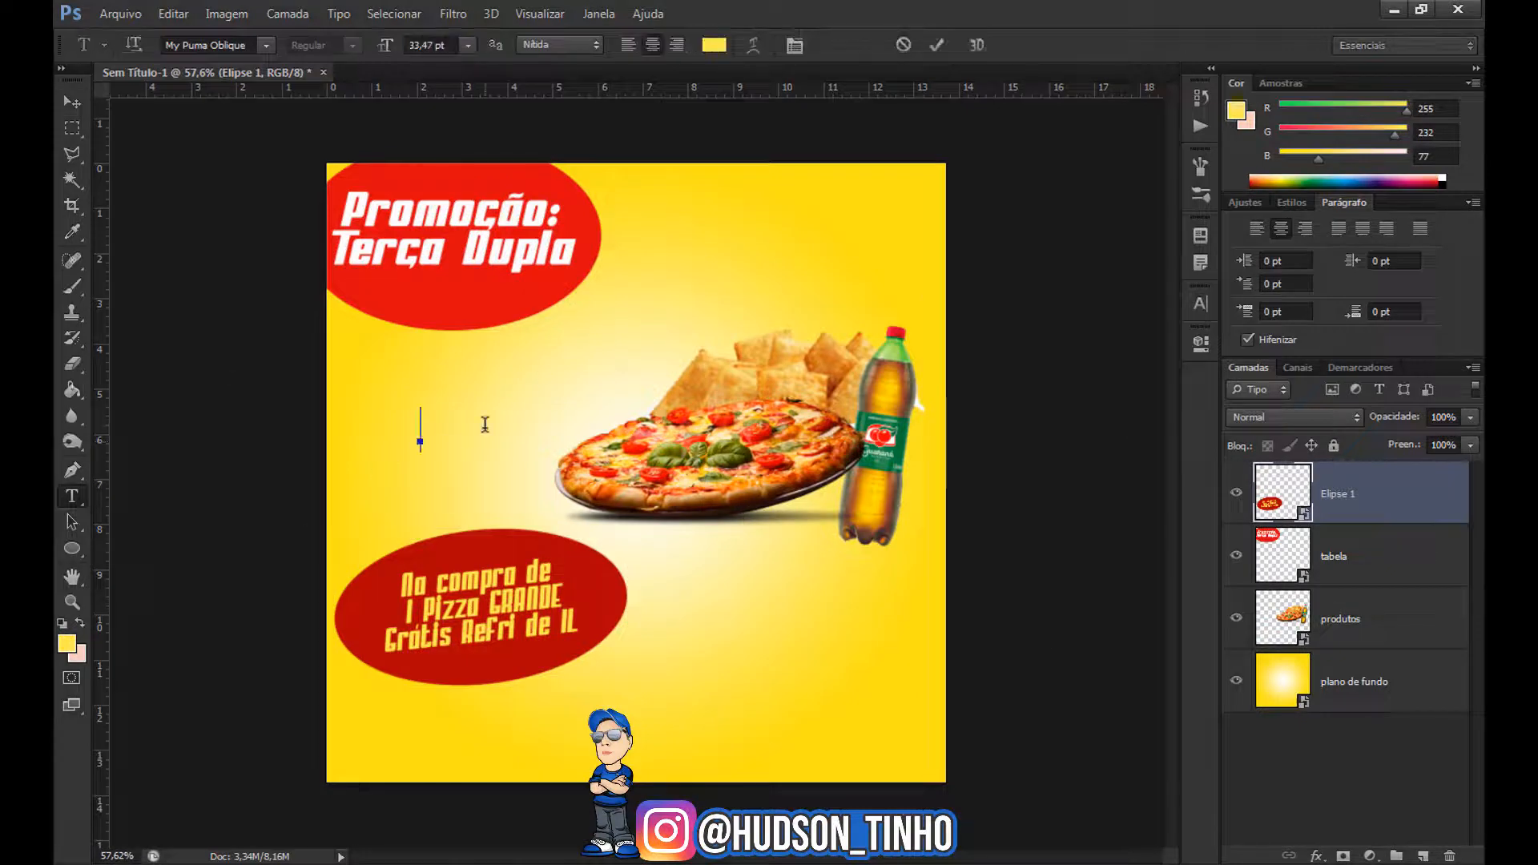
{"action": "left_click", "coordinate": [420, 441]}
{"action": "key", "text": "ctrl+v"}
{"action": "left_click", "coordinate": [72, 102]}
{"action": "left_click_drag", "start_coordinate": [495, 426], "coordinate": [567, 402]}
Convert the "Pizza + Pastel" text layer to a smart object and open its contents
{"action": "double_click", "coordinate": [1282, 493]}
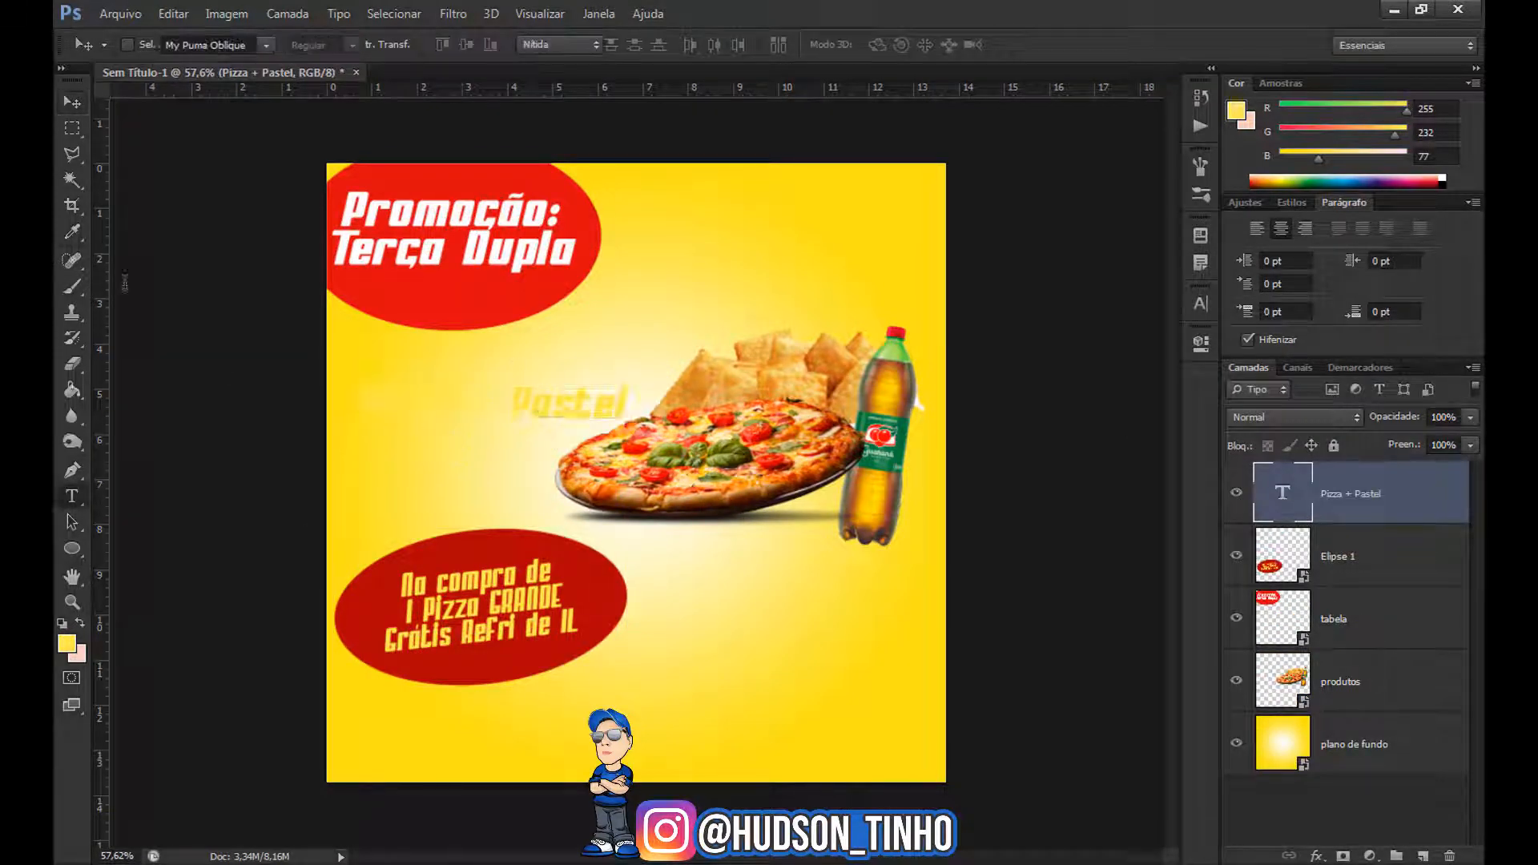
{"action": "left_click", "coordinate": [71, 102]}
{"action": "right_click", "coordinate": [1349, 492]}
{"action": "left_click", "coordinate": [1073, 186]}
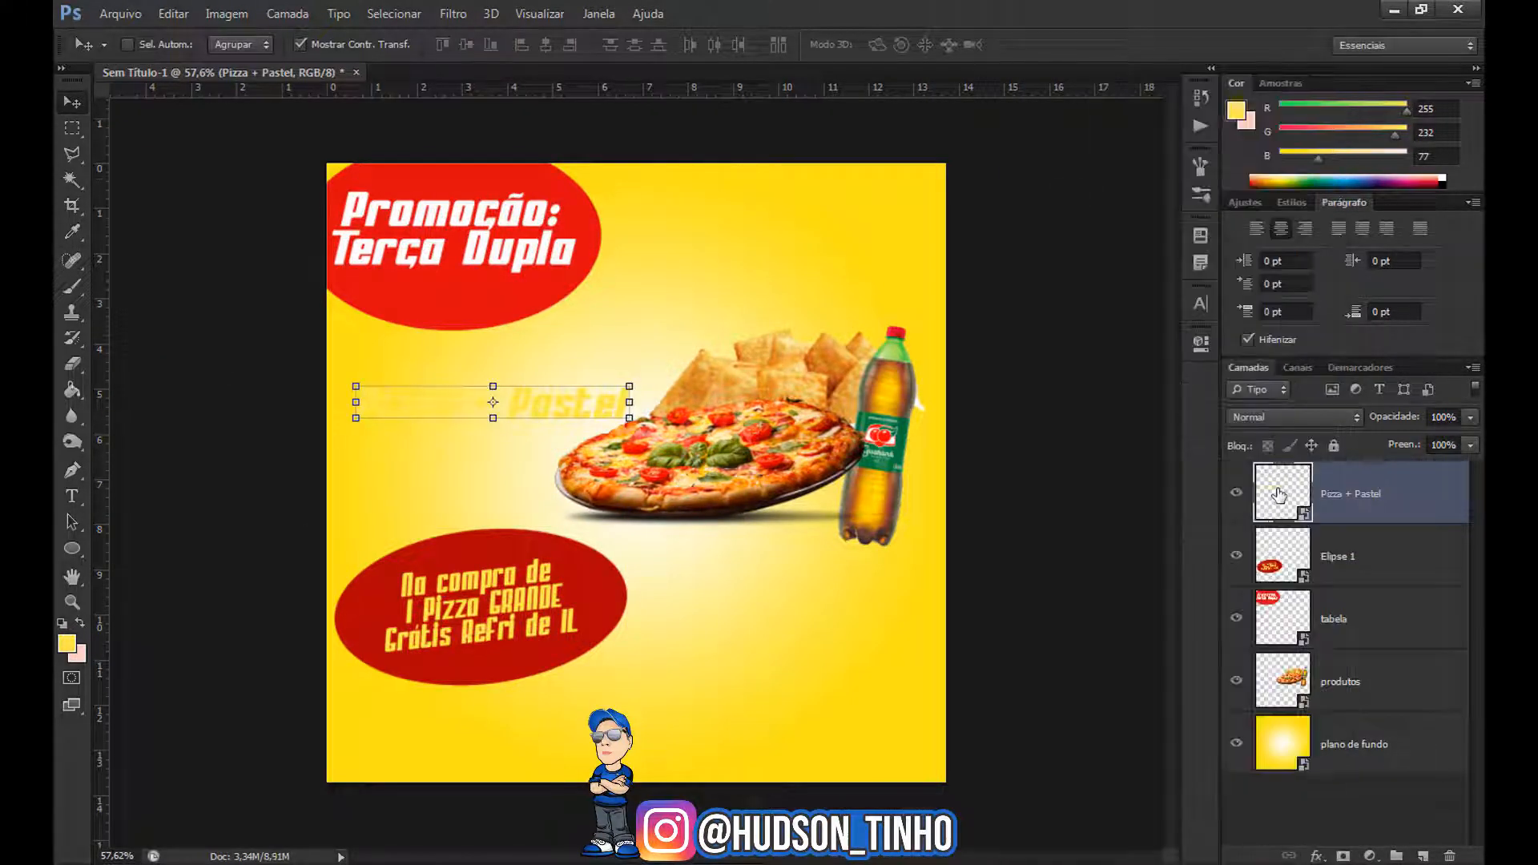
{"action": "double_click", "coordinate": [1279, 494]}
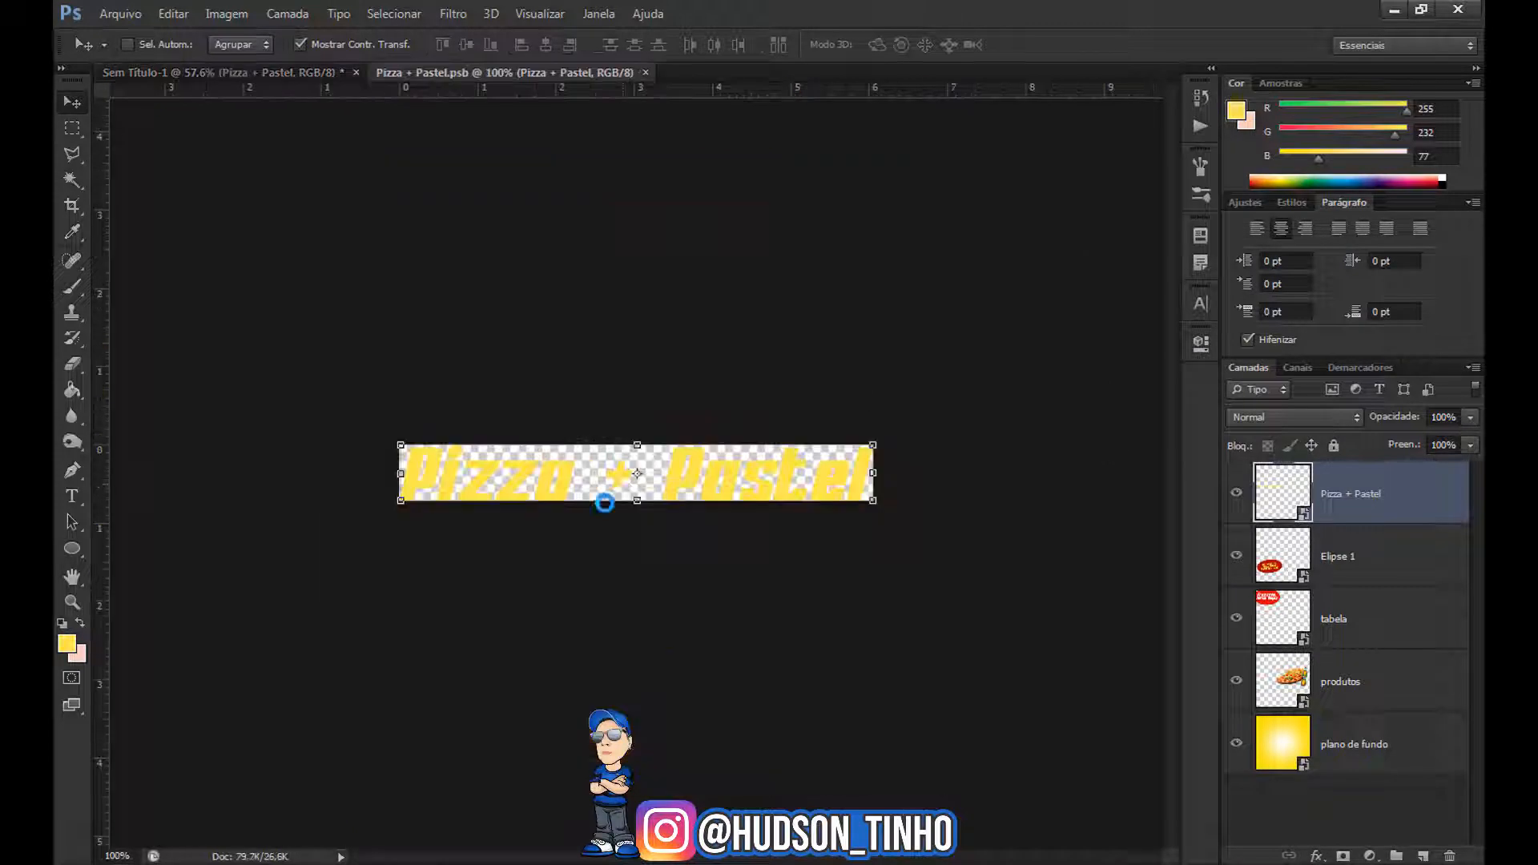
Extend the smart object's canvas above and below the "Pizza + Pastel" text with the Crop tool
{"action": "left_click", "coordinate": [79, 210]}
{"action": "left_click_drag", "start_coordinate": [637, 444], "coordinate": [637, 423]}
{"action": "left_click_drag", "start_coordinate": [637, 523], "coordinate": [636, 570]}
{"action": "key", "text": "Return"}
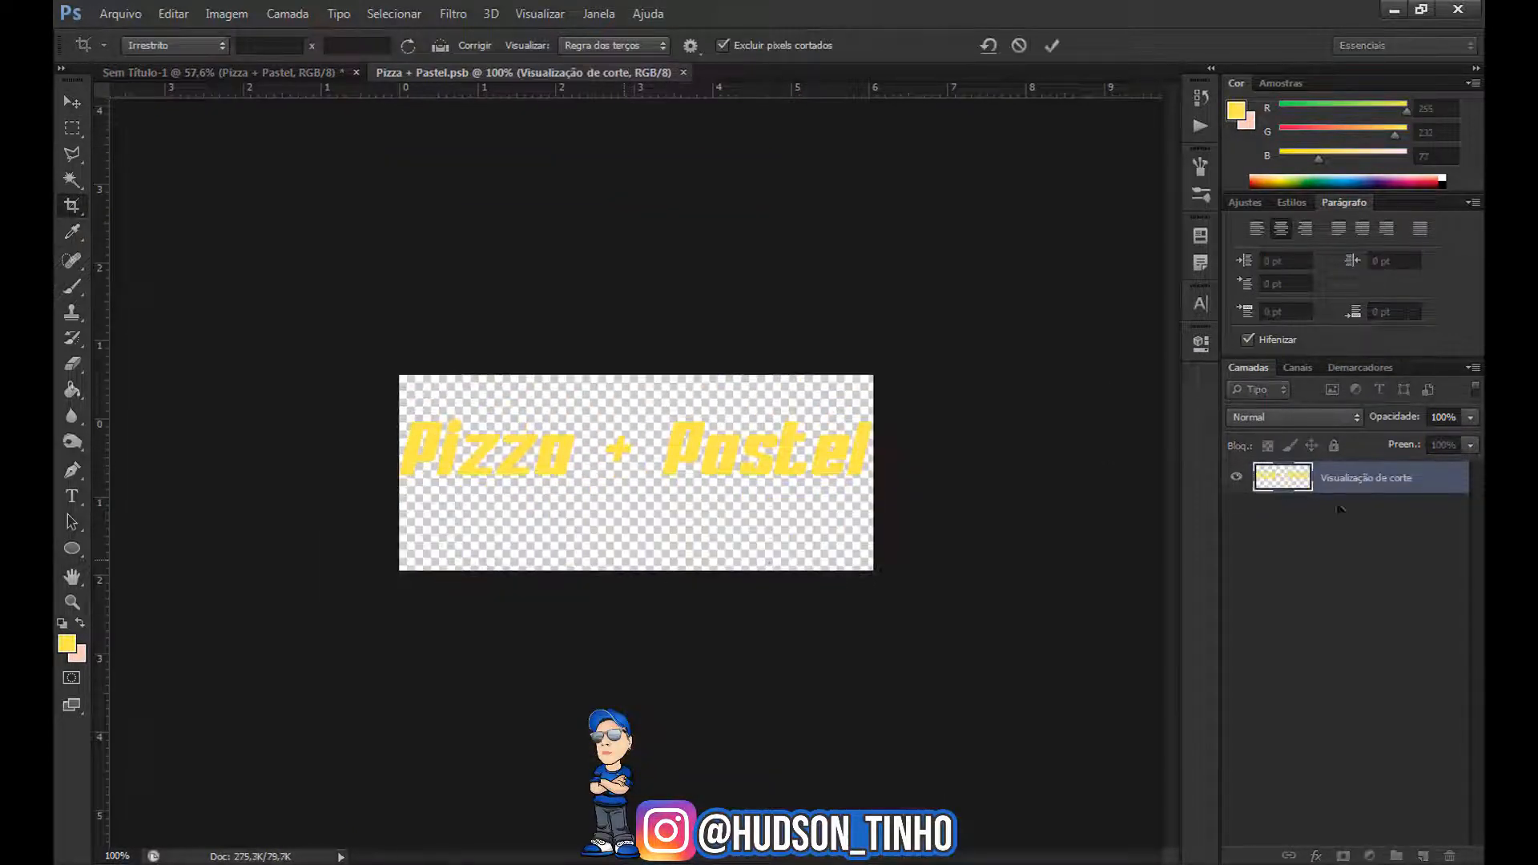
Break the text into "Pizza" and "+ Pastel" lines, enlarge it to about 119% and centre it on the canvas
{"action": "key", "text": "t"}
{"action": "left_click", "coordinate": [627, 458]}
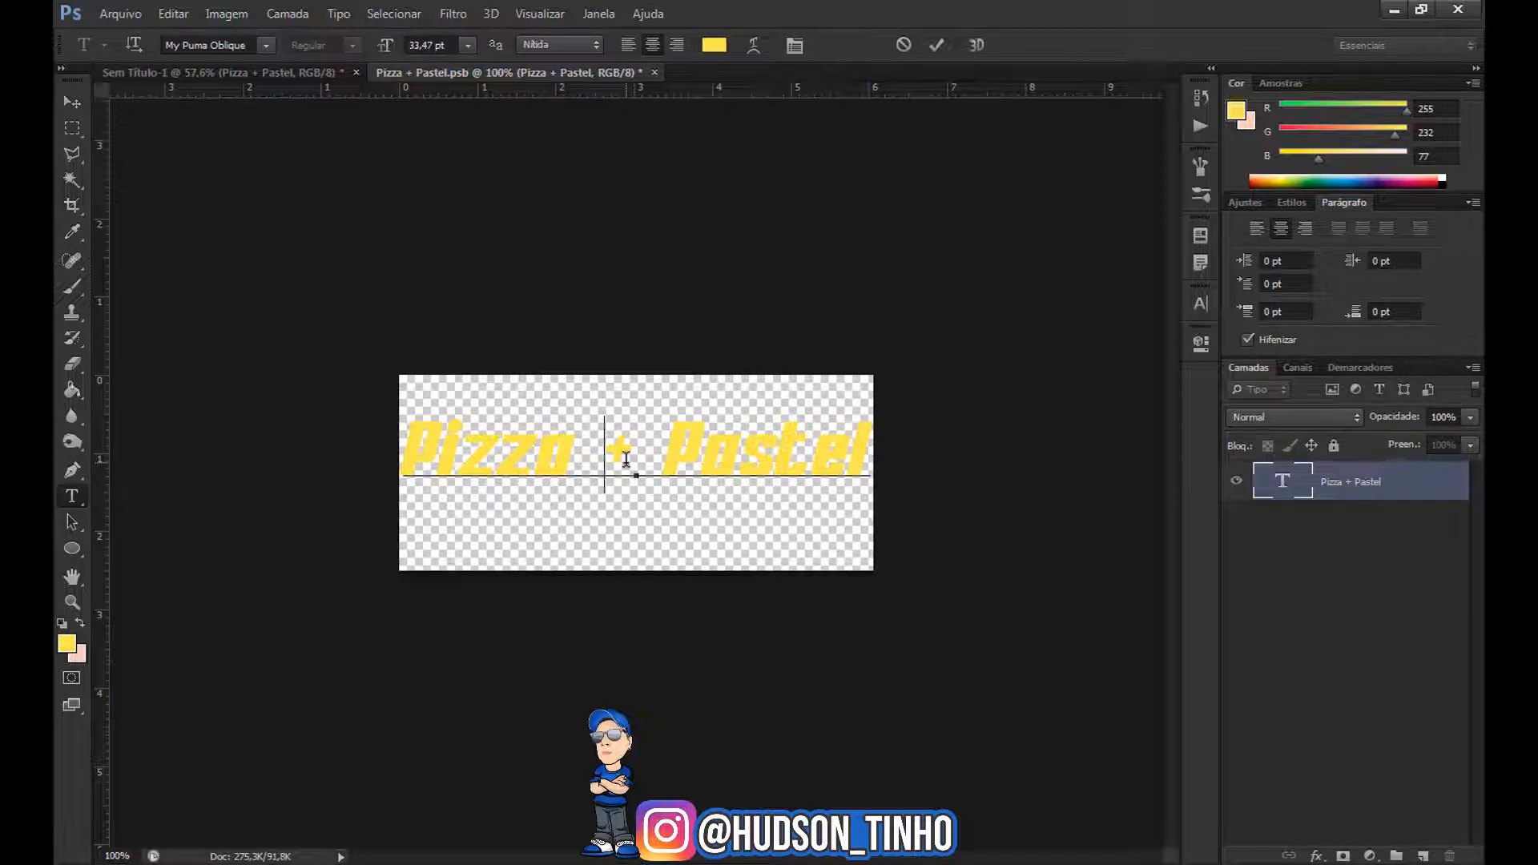
{"action": "key", "text": "Return"}
{"action": "left_click", "coordinate": [72, 103]}
{"action": "mouse_move", "coordinate": [774, 417]}
{"action": "left_mouse_down"}
{"action": "mouse_move", "coordinate": [823, 389]}
{"action": "mouse_move", "coordinate": [752, 421]}
{"action": "left_mouse_up"}
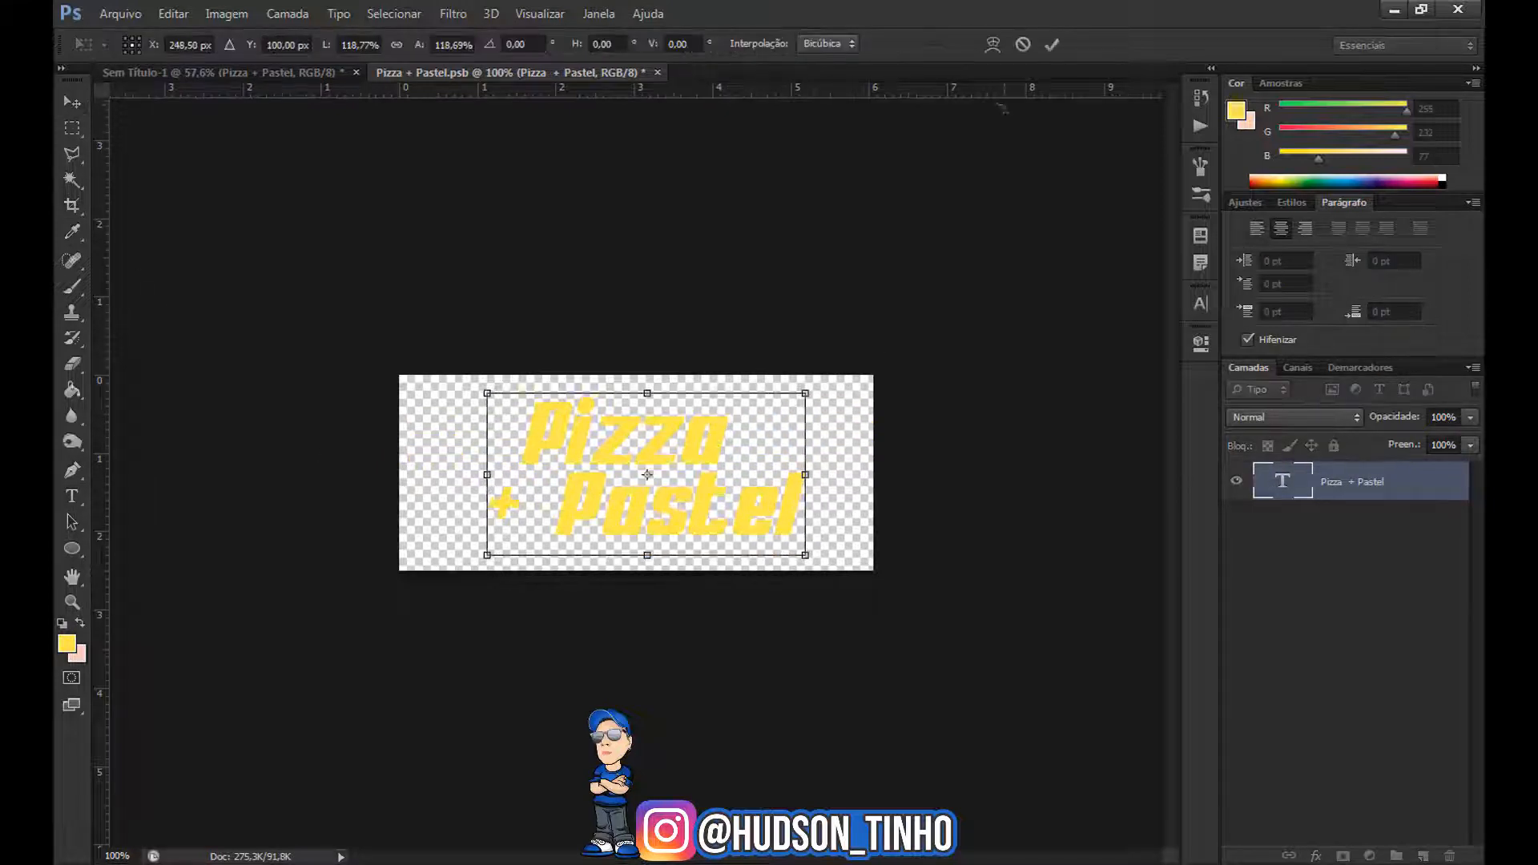
{"action": "left_click", "coordinate": [1050, 45]}
Recolour the "Pizza + Pastel" text to dark red (RGB 186, 1, 1), then save and close the smart object
{"action": "left_click", "coordinate": [72, 497]}
{"action": "left_click", "coordinate": [644, 498]}
{"action": "key", "text": "ctrl+a"}
{"action": "left_click", "coordinate": [67, 643]}
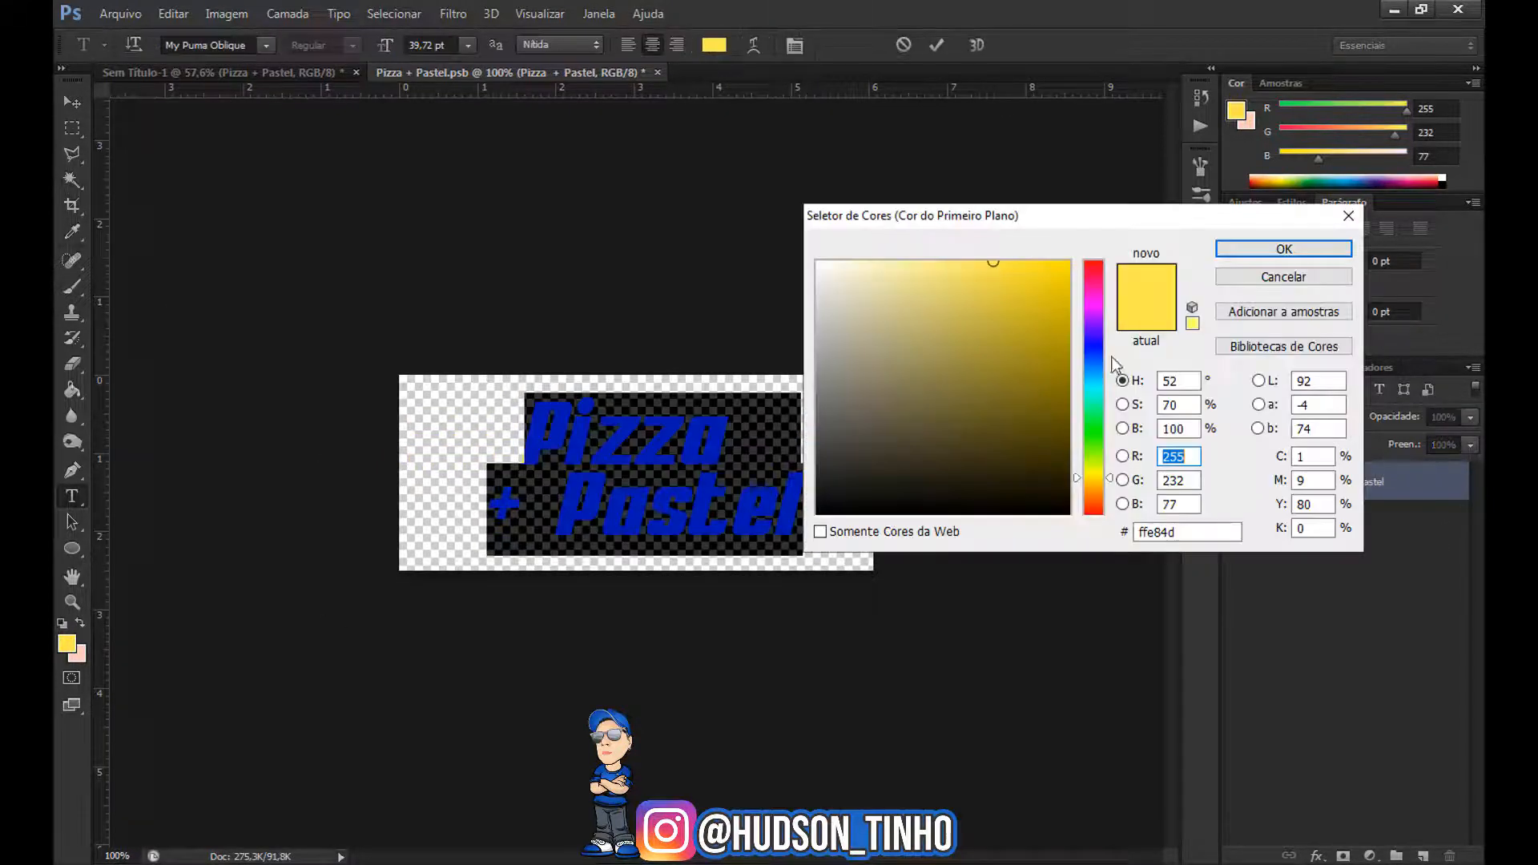
{"action": "left_click", "coordinate": [1094, 262]}
{"action": "left_click", "coordinate": [1068, 329]}
{"action": "left_click", "coordinate": [1284, 249]}
{"action": "left_click", "coordinate": [936, 45]}
{"action": "left_click", "coordinate": [658, 72]}
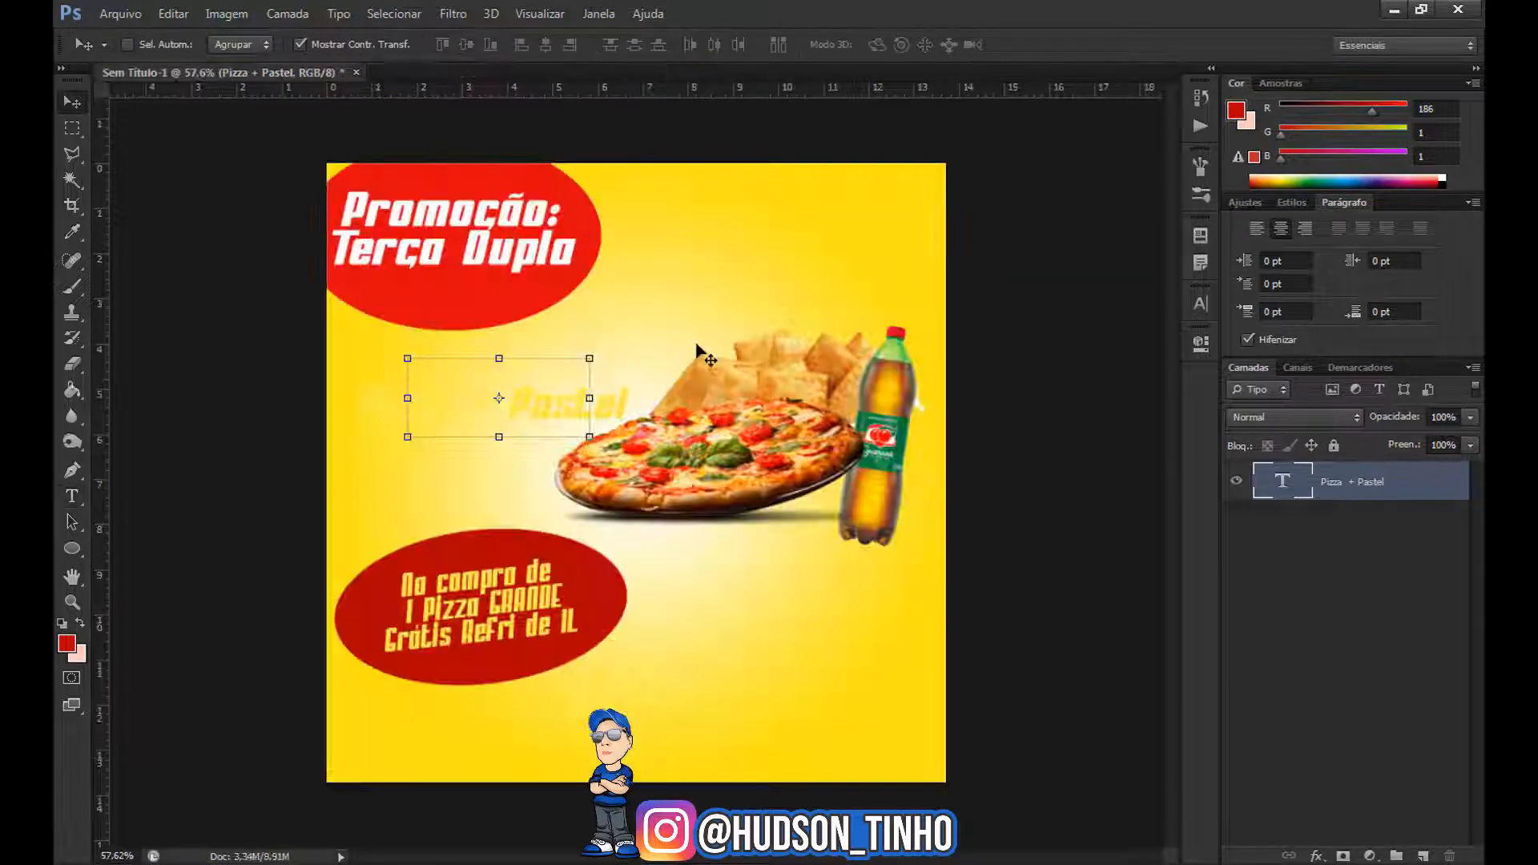
Rotate the "Pizza + Pastel" text to about -9.2° and position it left of the pizza
{"action": "left_click_drag", "start_coordinate": [564, 396], "coordinate": [591, 420]}
{"action": "left_click", "coordinate": [543, 440]}
{"action": "left_click", "coordinate": [1051, 45]}
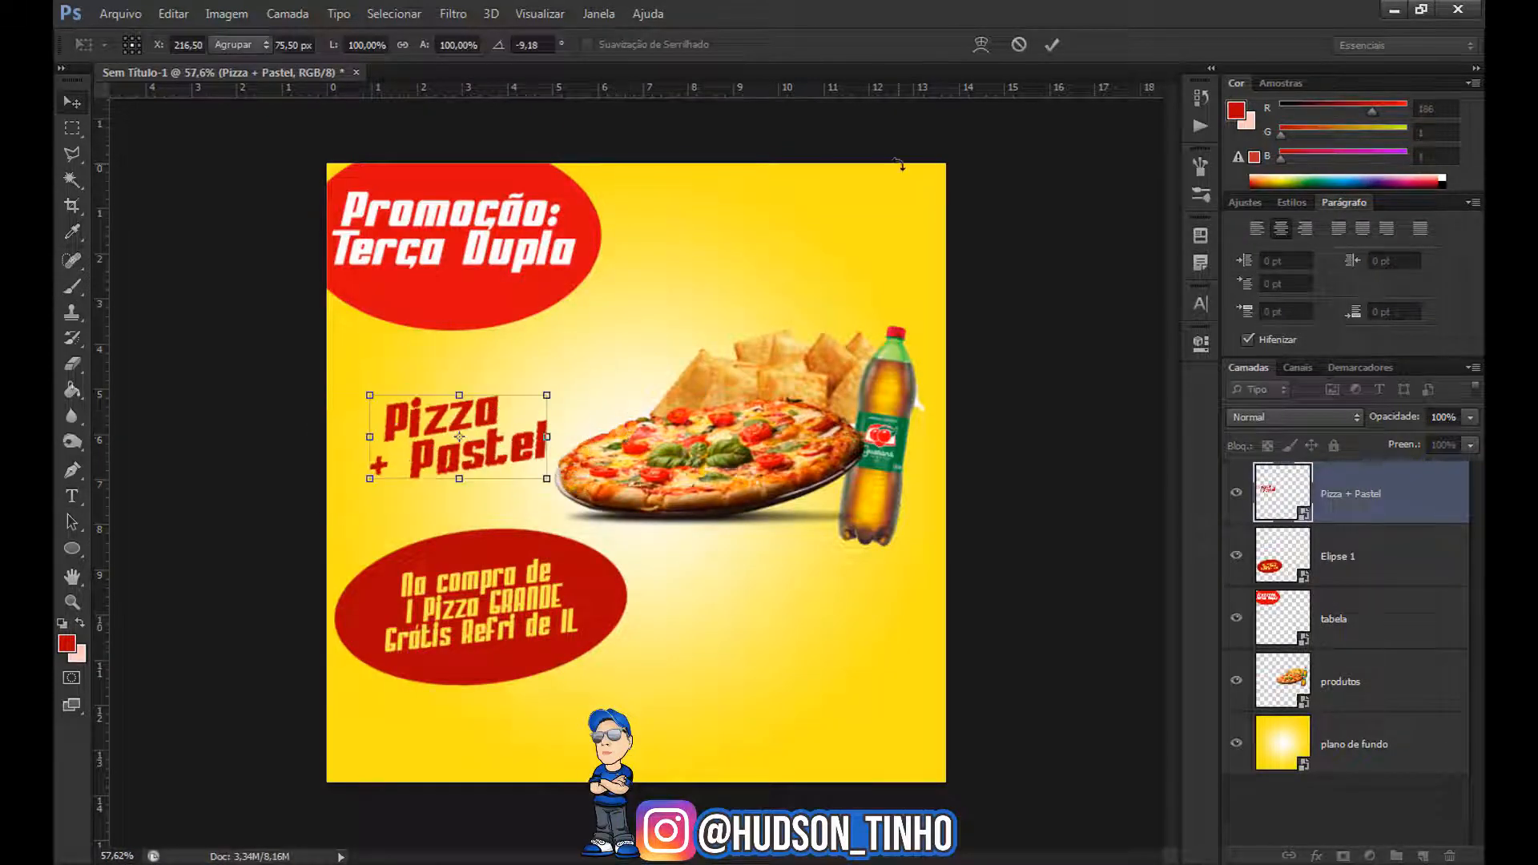
Move the produtos layer lower and draw a dark red rectangle of about 507 × 708 px over the post's upper right
{"action": "left_click", "coordinate": [1362, 692]}
{"action": "left_click_drag", "start_coordinate": [810, 395], "coordinate": [819, 505]}
{"action": "right_click", "coordinate": [73, 549]}
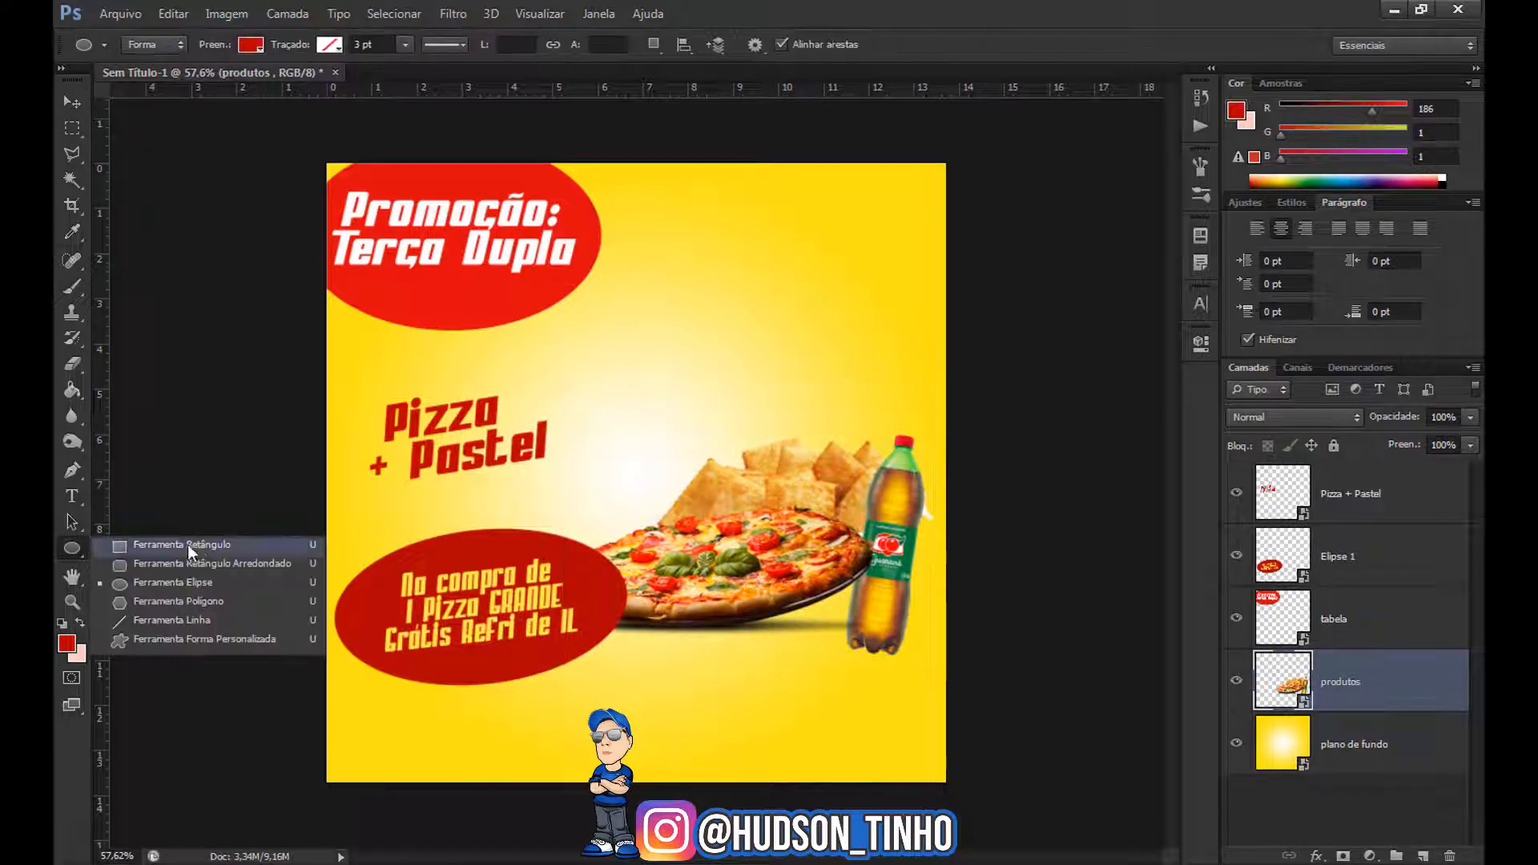
{"action": "left_click", "coordinate": [188, 543]}
{"action": "mouse_move", "coordinate": [652, 166]}
{"action": "left_mouse_down"}
{"action": "mouse_move", "coordinate": [848, 412]}
{"action": "mouse_move", "coordinate": [942, 571]}
{"action": "left_mouse_up"}
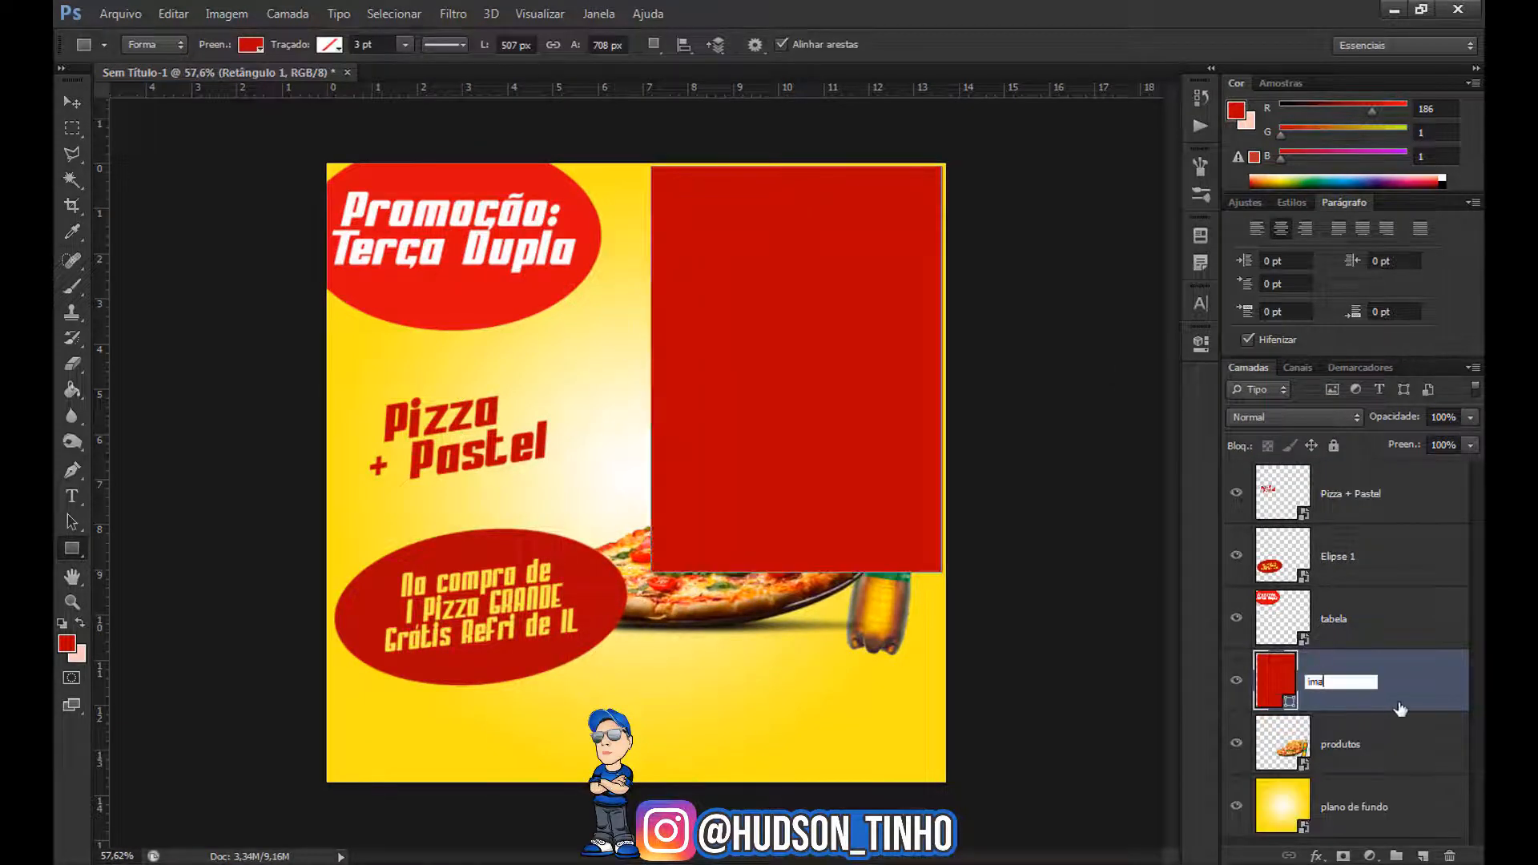
Rename the red rectangle layer "modelo", move it below the produtos layer and convert it to a smart object
{"action": "left_click_drag", "start_coordinate": [1322, 725], "coordinate": [1322, 765]}
{"action": "right_click", "coordinate": [1370, 745]}
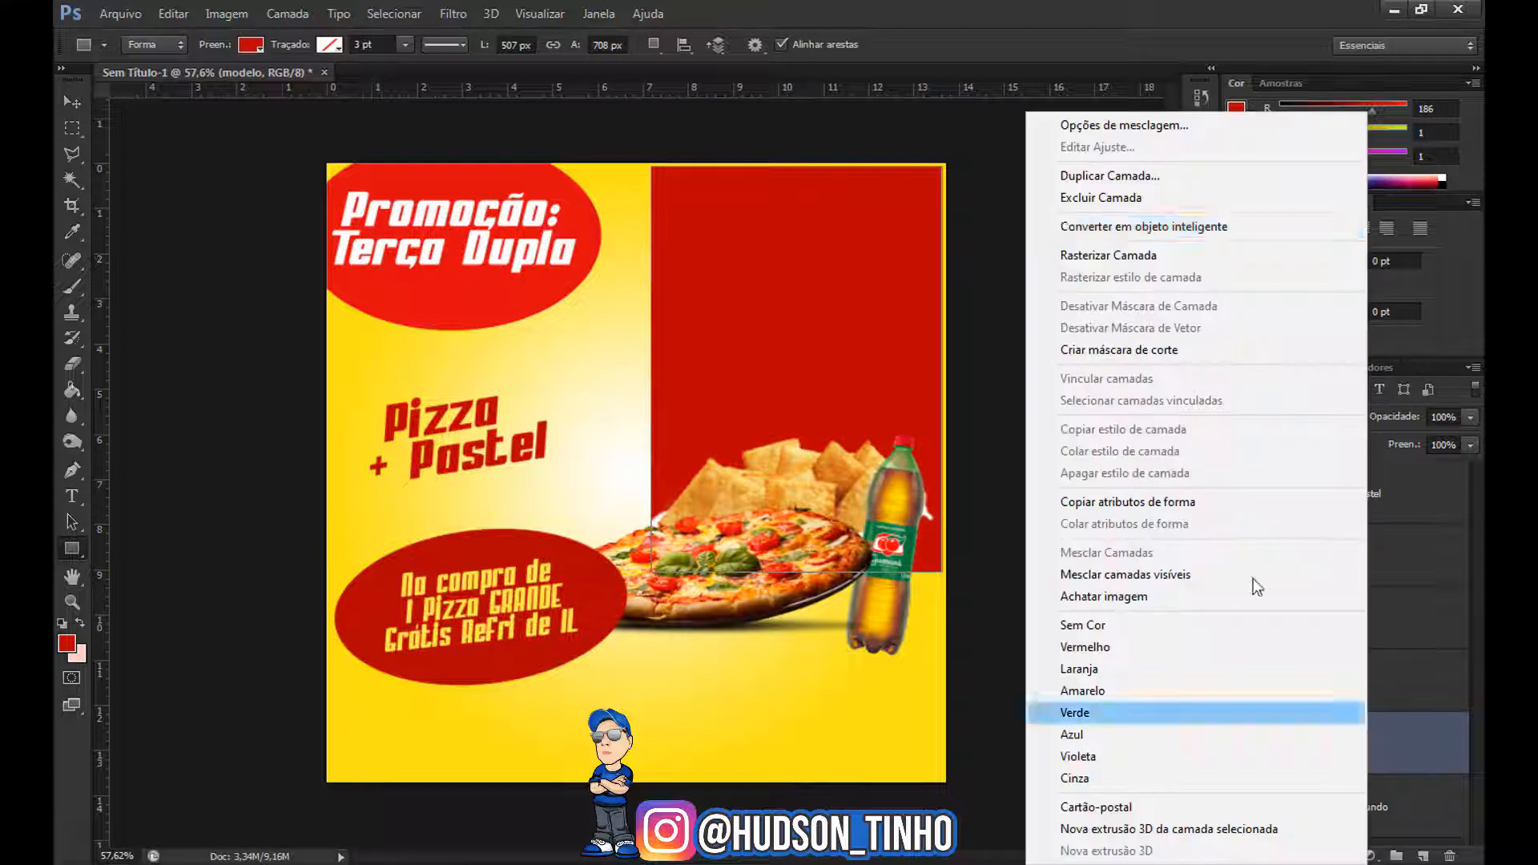
{"action": "left_click", "coordinate": [1113, 227]}
Open the modelo smart object and place the image-removebg-preview picture of the woman eating pizza, enlarged to fill the canvas
{"action": "double_click", "coordinate": [1307, 745]}
{"action": "left_click", "coordinate": [120, 13]}
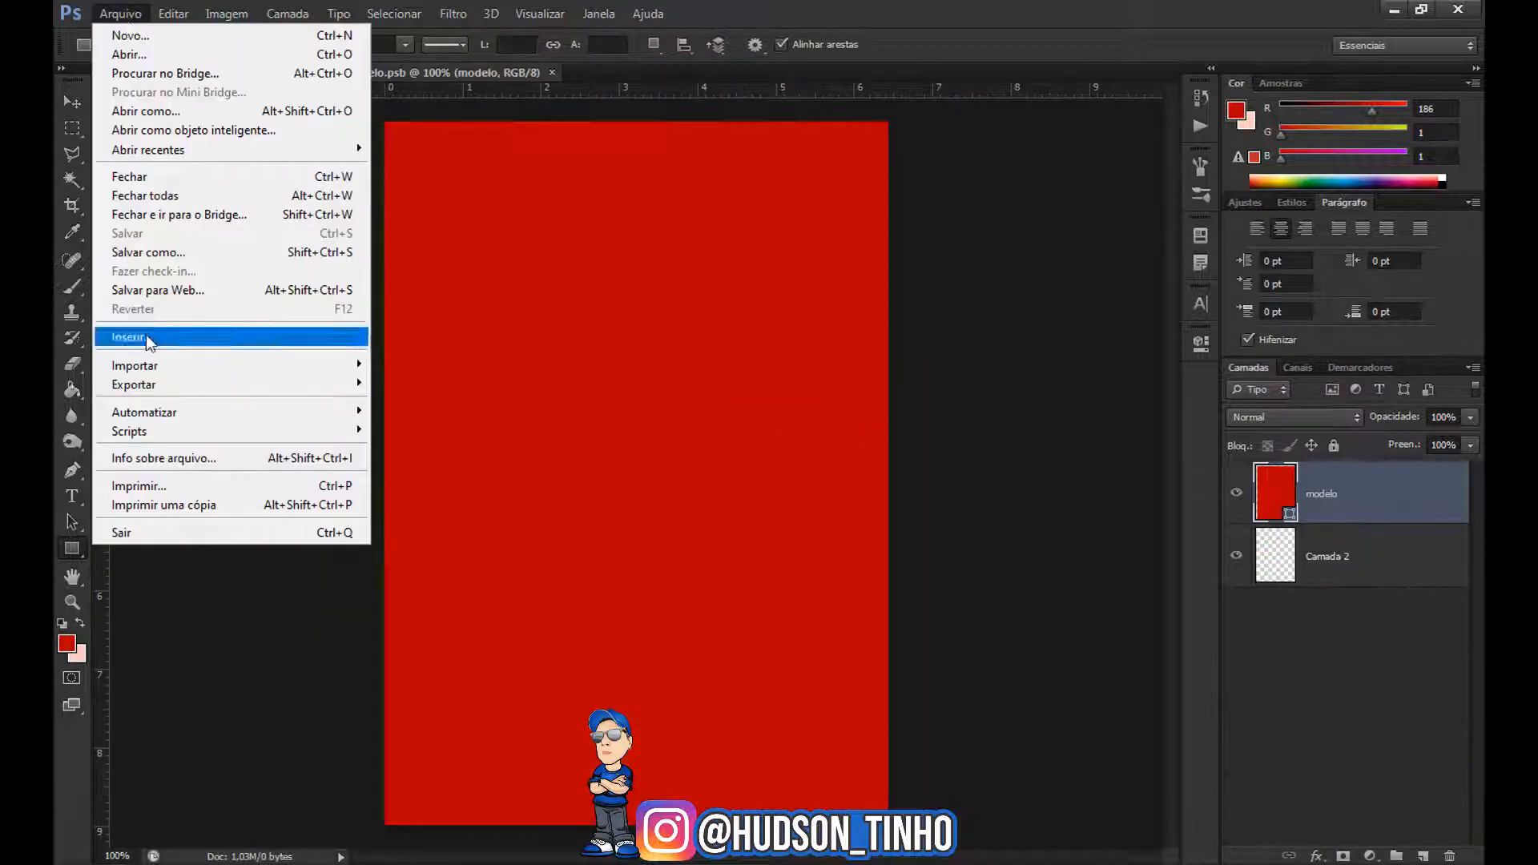
{"action": "left_click", "coordinate": [145, 334]}
{"action": "left_click", "coordinate": [1143, 312]}
{"action": "left_click", "coordinate": [1185, 759]}
{"action": "left_click_drag", "start_coordinate": [887, 305], "coordinate": [1393, 8]}
{"action": "left_click_drag", "start_coordinate": [742, 238], "coordinate": [492, 419]}
{"action": "key", "text": "Return"}
Hide the red modelo rectangle inside the smart object, then save and close it
{"action": "left_click", "coordinate": [1236, 555]}
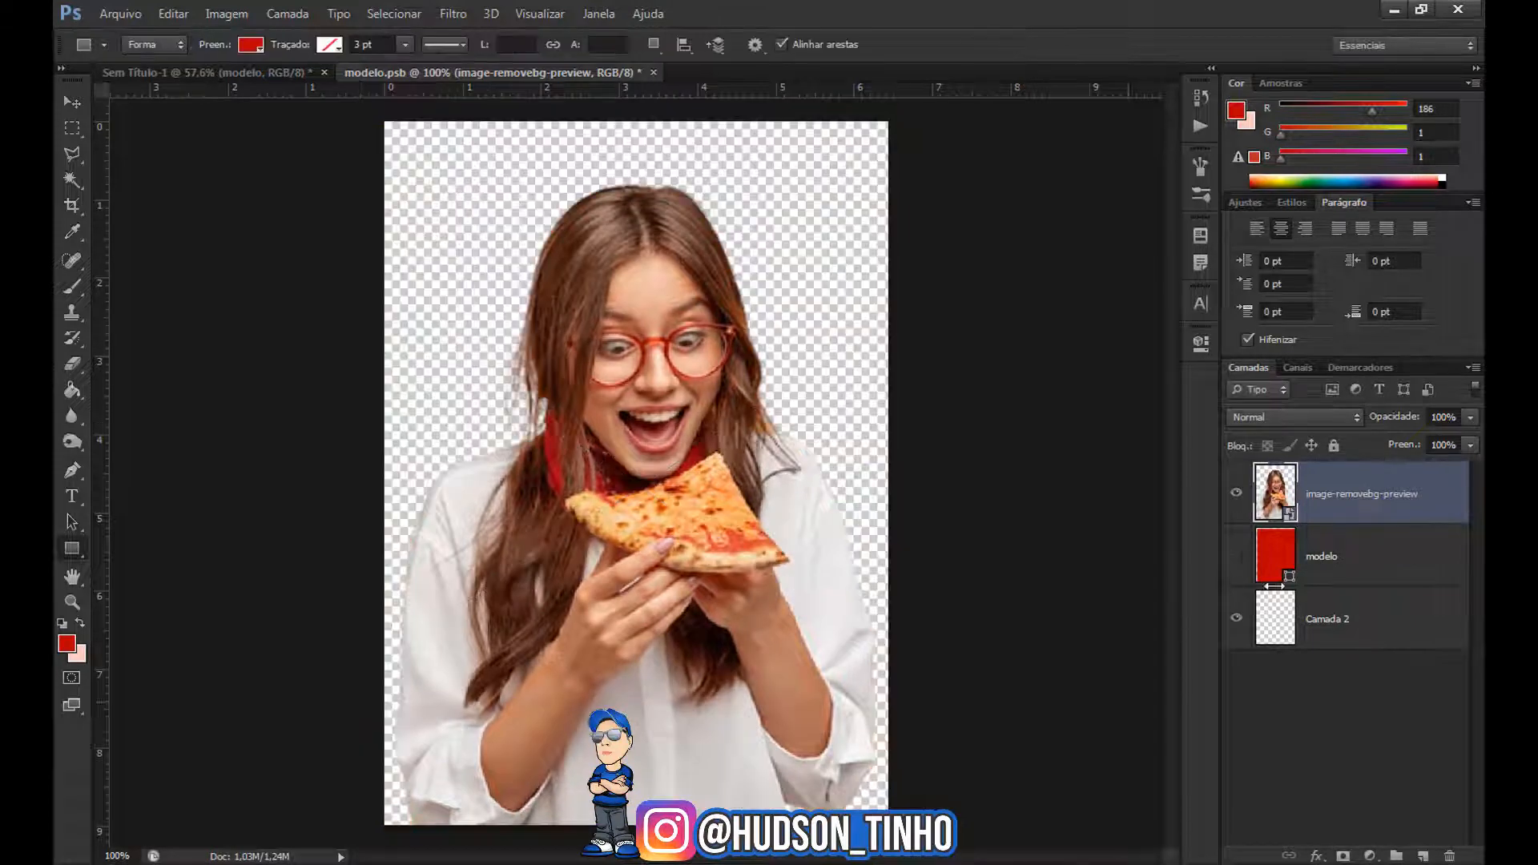
{"action": "left_click", "coordinate": [646, 73]}
{"action": "key", "text": "Return"}
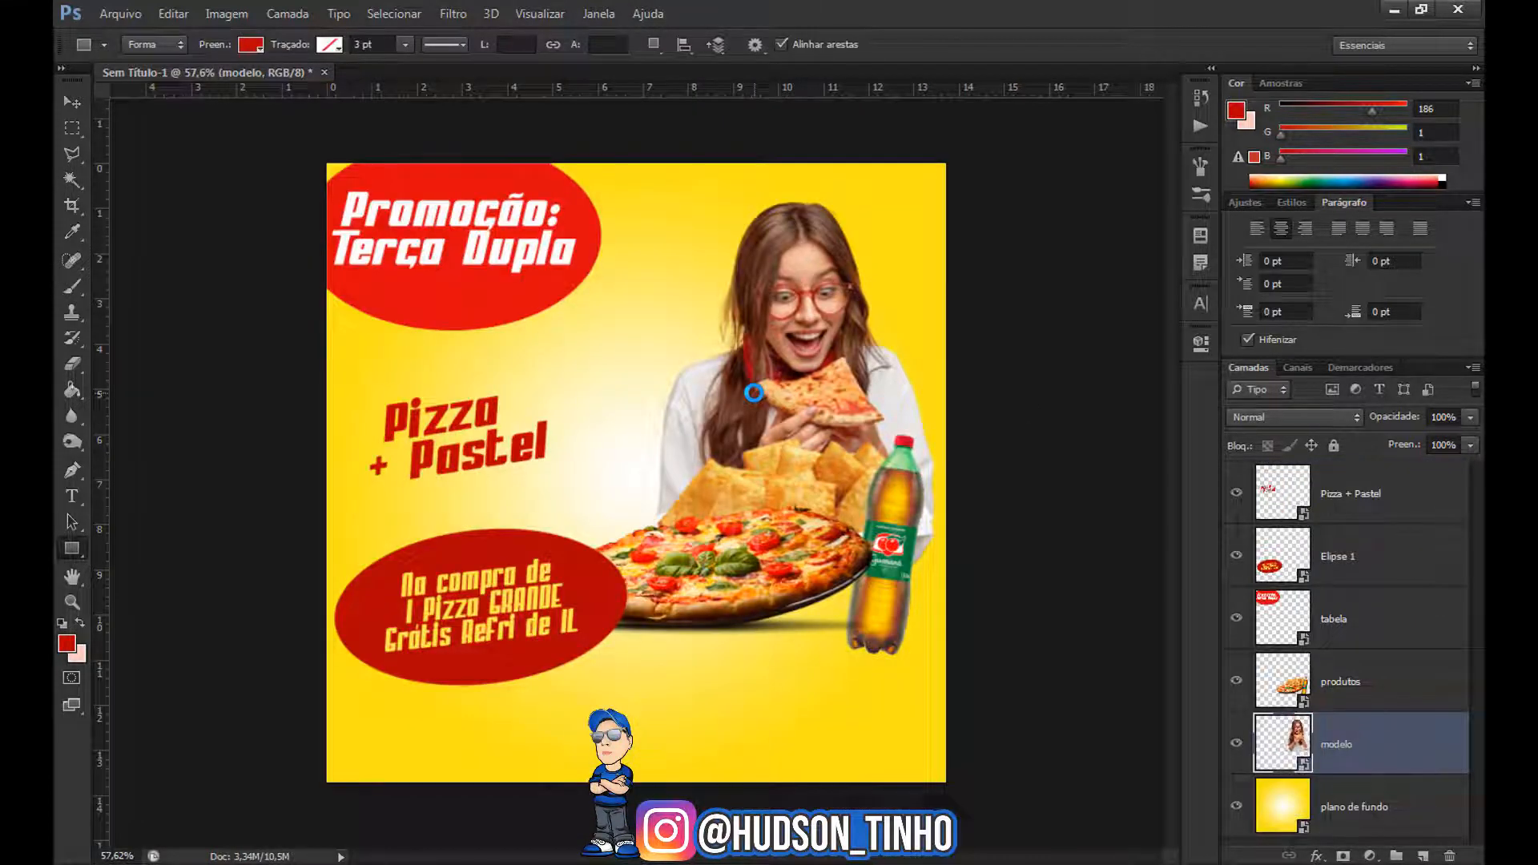
Switch to Notepad and copy the line "Comprando 2 pastéis o 3º é GRATÍS"
{"action": "key", "text": "alt+Tab"}
{"action": "left_click_drag", "start_coordinate": [707, 462], "coordinate": [979, 486]}
{"action": "right_click", "coordinate": [958, 455]}
{"action": "left_click", "coordinate": [1026, 519]}
{"action": "left_click_drag", "start_coordinate": [707, 535], "coordinate": [1206, 533]}
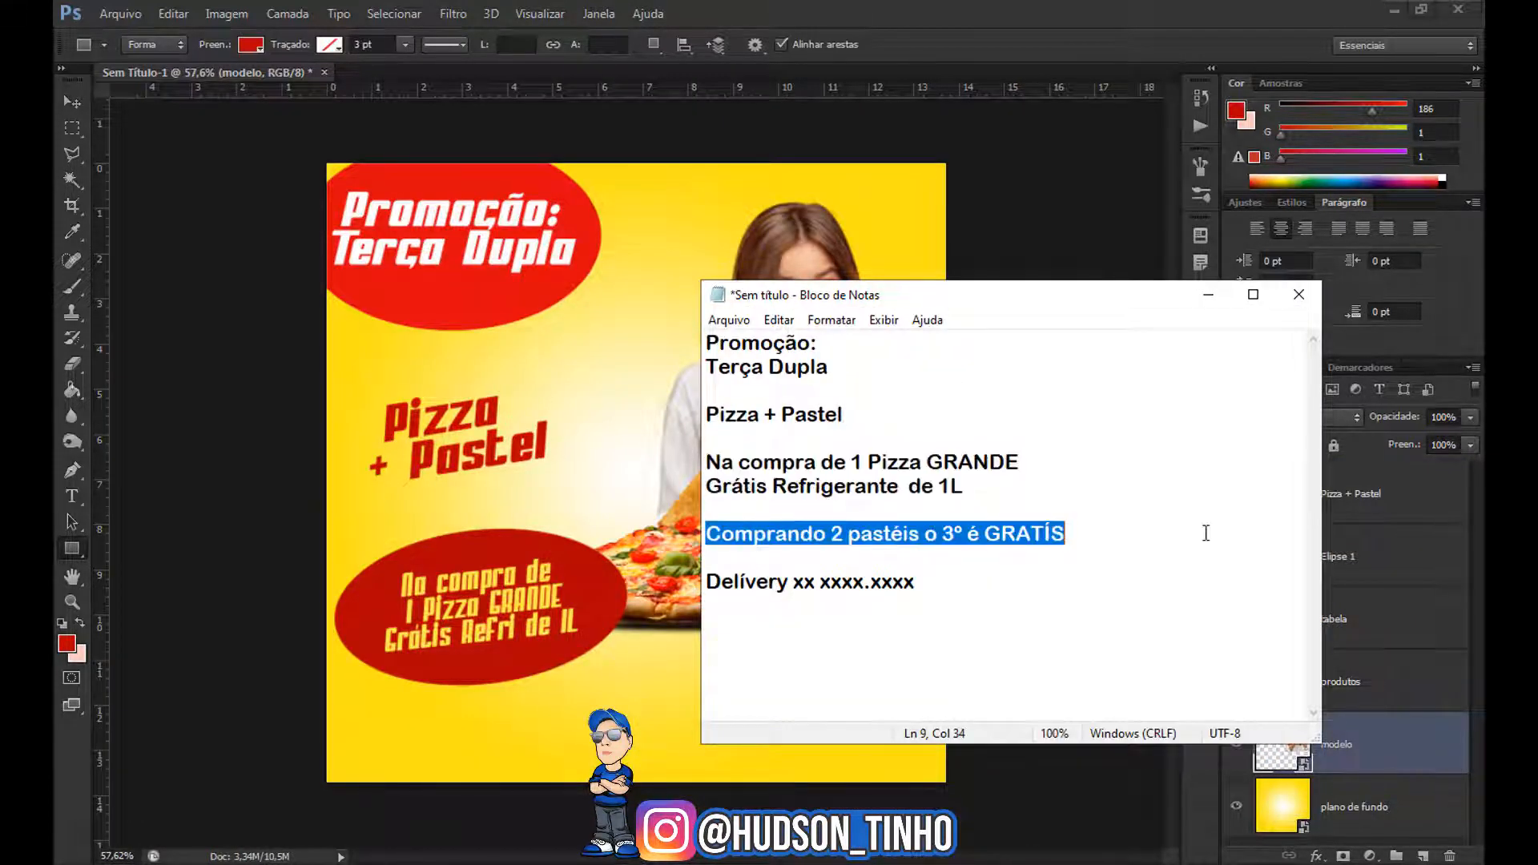
{"action": "right_click", "coordinate": [1024, 533]}
{"action": "left_click", "coordinate": [1081, 597]}
Break the offer into the lines "Comprando", "2 pastéis o 3º" and "é GRATÍS", then copy all three
{"action": "left_click", "coordinate": [842, 535]}
{"action": "key", "text": "Left"}
{"action": "key", "text": "Return"}
{"action": "left_click", "coordinate": [837, 558]}
{"action": "key", "text": "Return"}
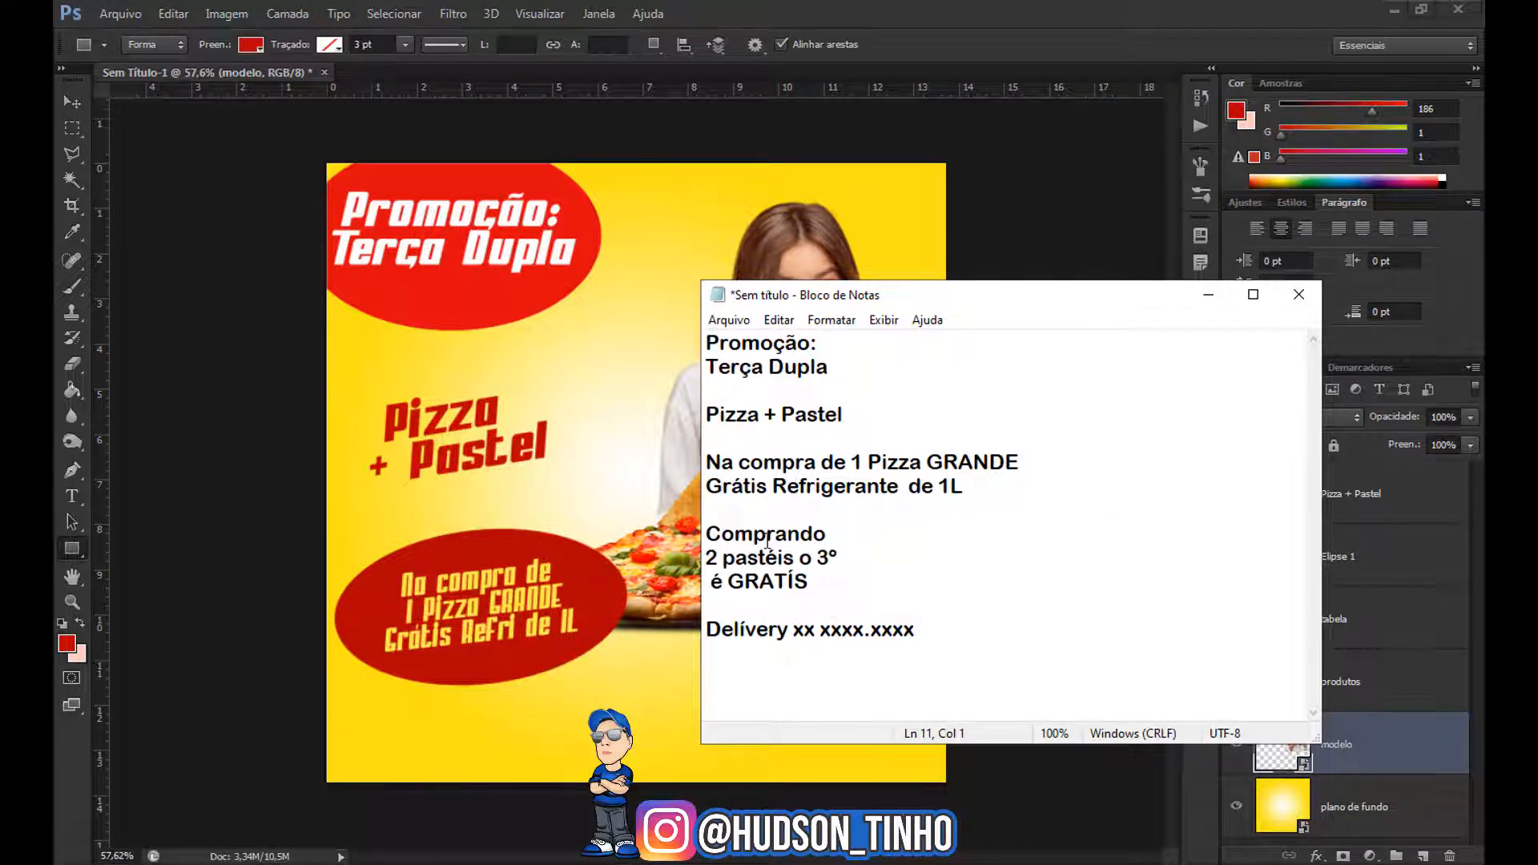
{"action": "left_click_drag", "start_coordinate": [708, 535], "coordinate": [824, 592]}
Switch back to Photoshop and paste the three-line offer as text above the Pizza + Pastel layer, placed below the pizza
{"action": "key", "text": "alt+Tab"}
{"action": "key", "text": "t"}
{"action": "left_click", "coordinate": [720, 666]}
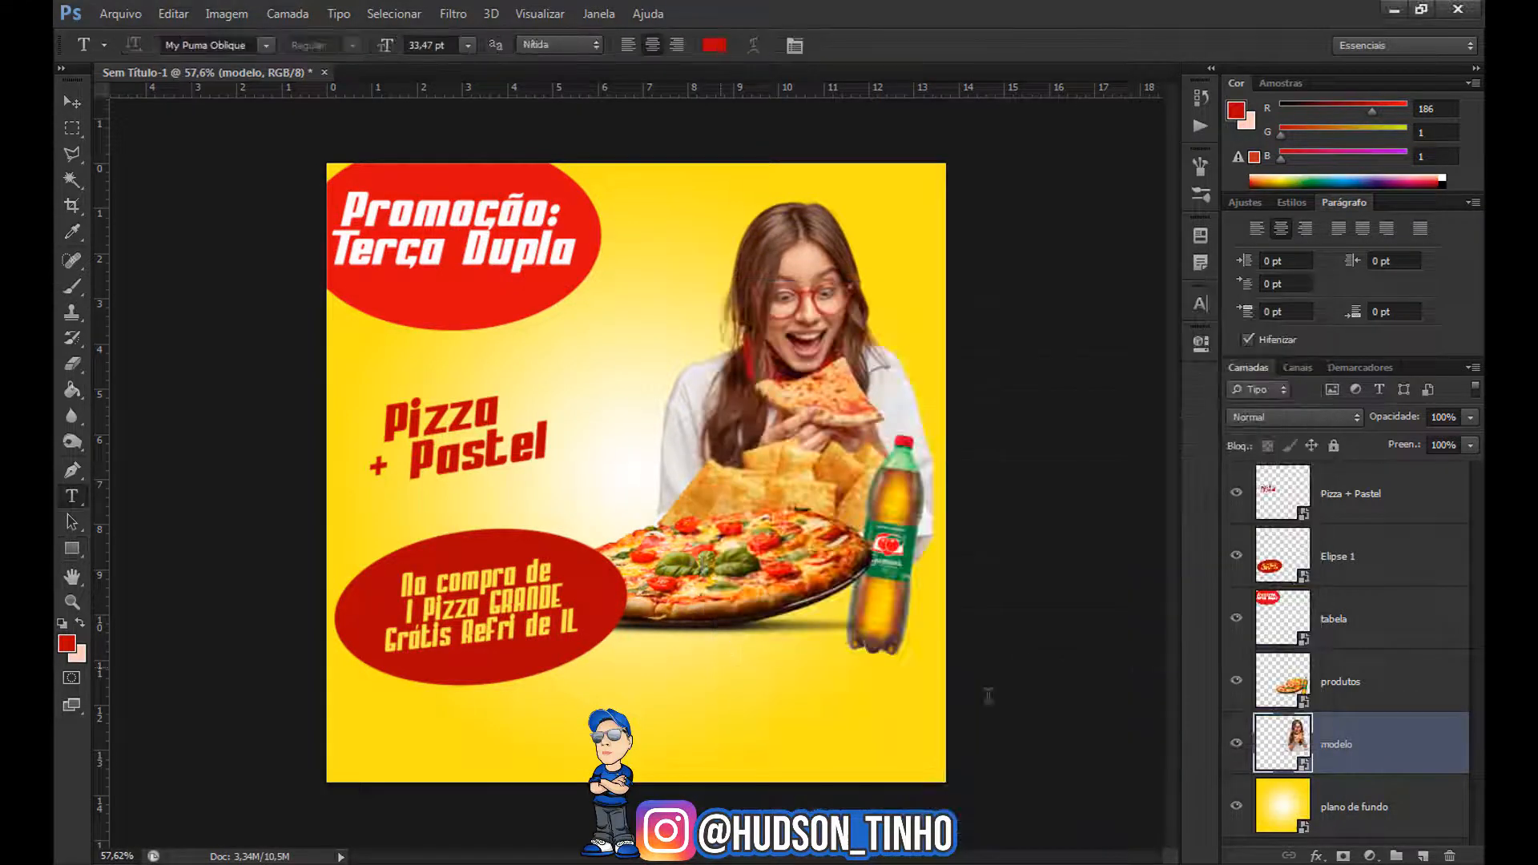
{"action": "left_click", "coordinate": [903, 46]}
{"action": "left_click", "coordinate": [1345, 498]}
{"action": "left_click", "coordinate": [457, 653]}
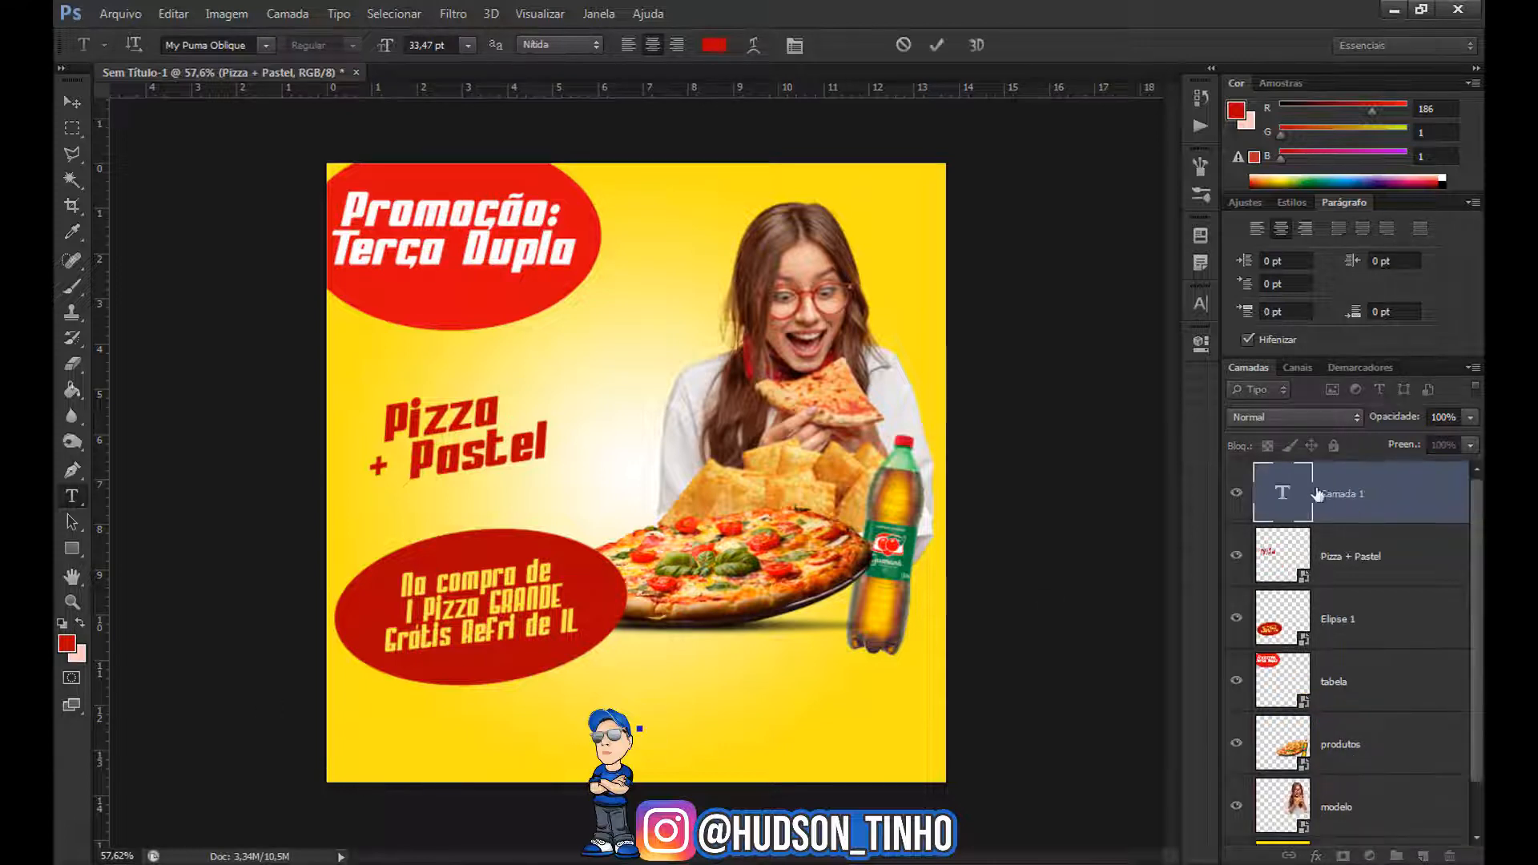
{"action": "key", "text": "ctrl+v"}
{"action": "left_click", "coordinate": [72, 103]}
{"action": "left_click_drag", "start_coordinate": [641, 745], "coordinate": [768, 703]}
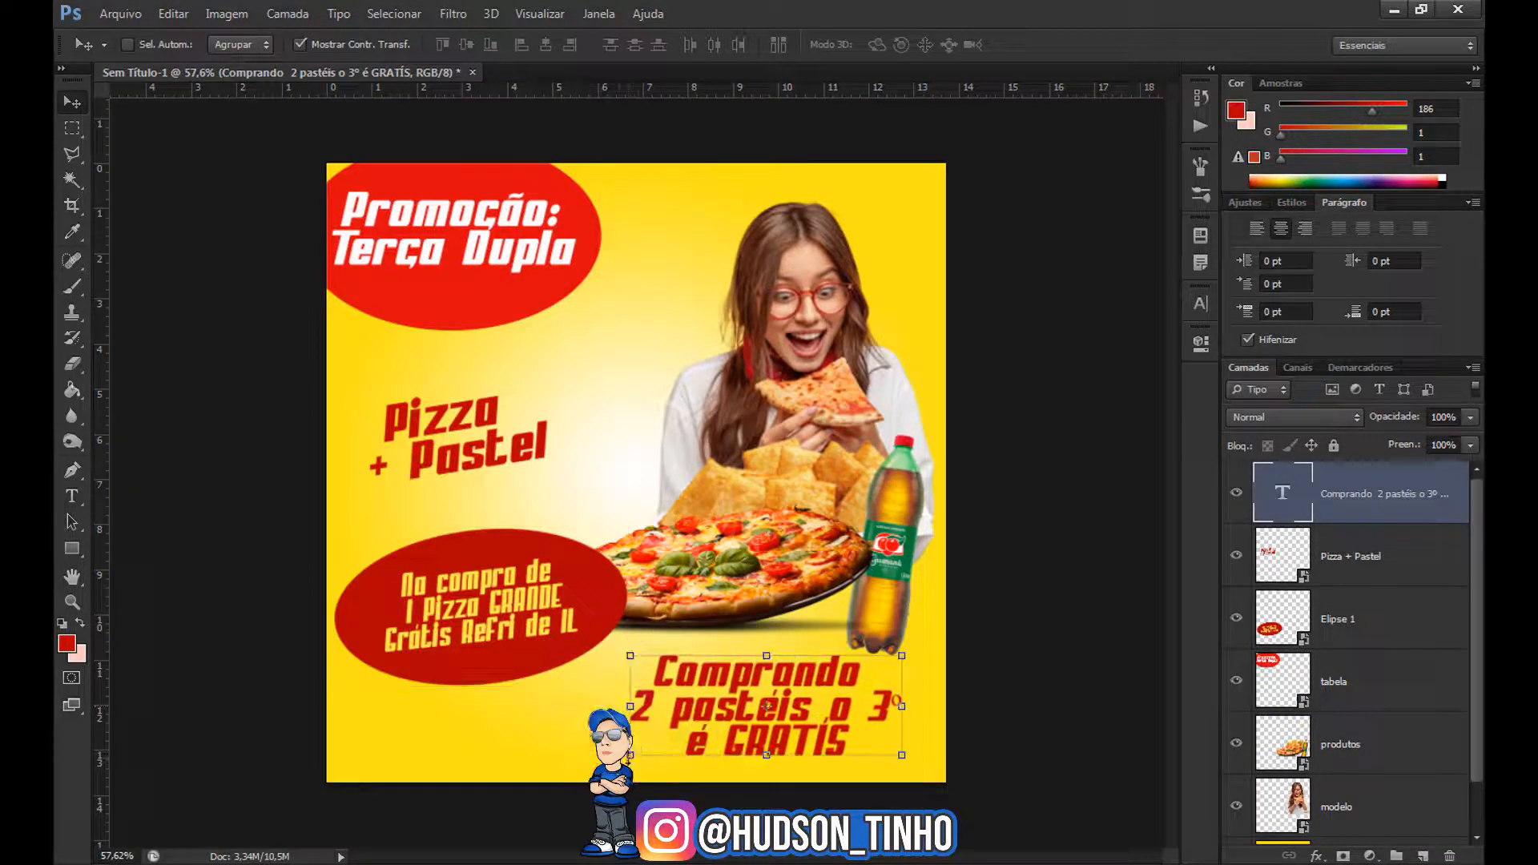
Convert the "Comprando 2 pastéis" text to a smart object, scale it to about 70% and position it under the bottle
{"action": "right_click", "coordinate": [1403, 493]}
{"action": "left_click", "coordinate": [1154, 176]}
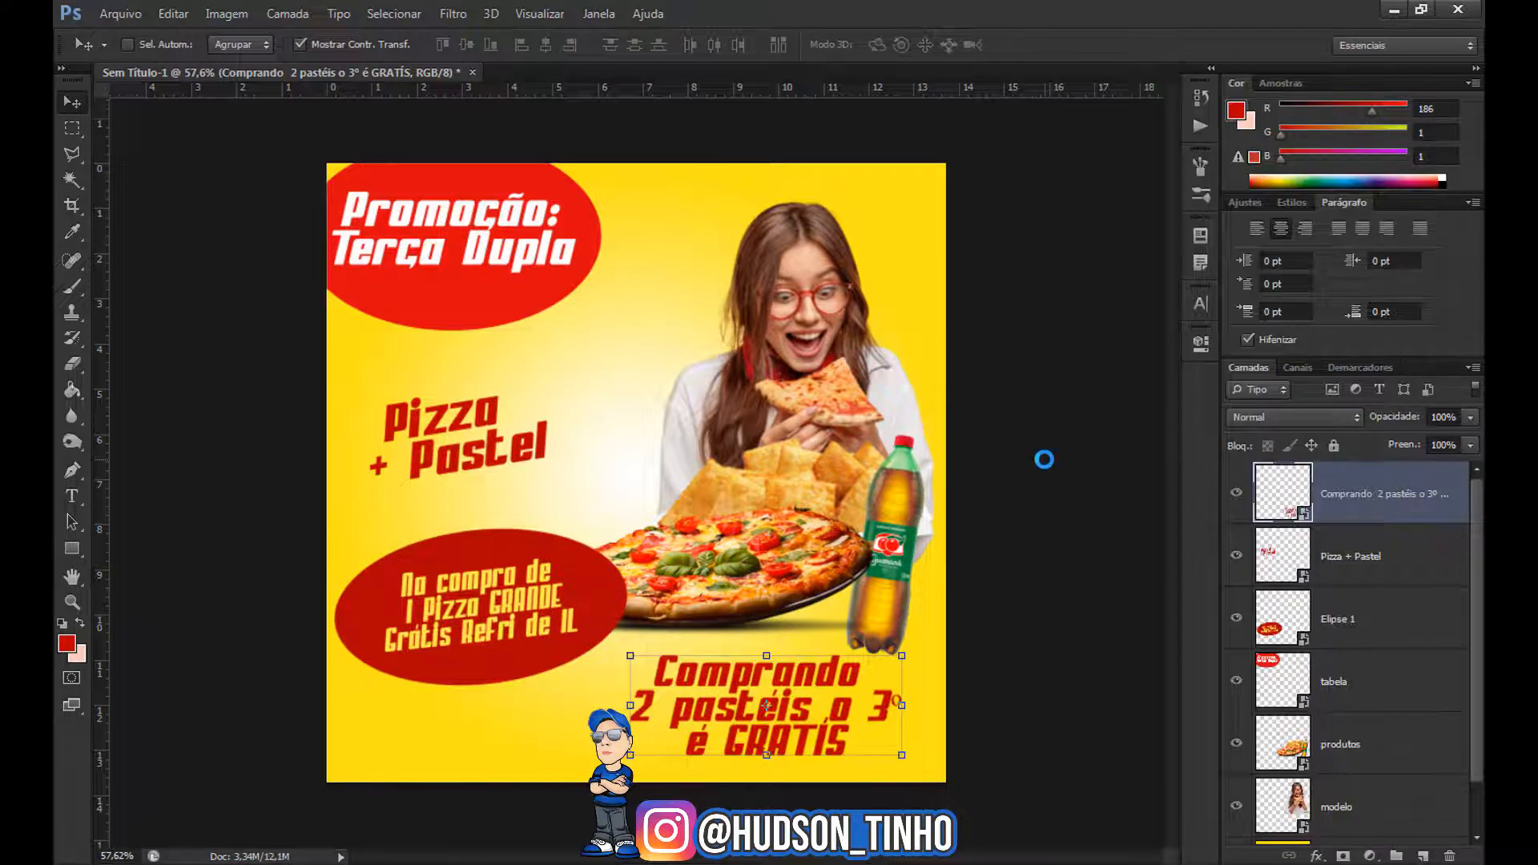
{"action": "left_click_drag", "start_coordinate": [630, 755], "coordinate": [686, 705]}
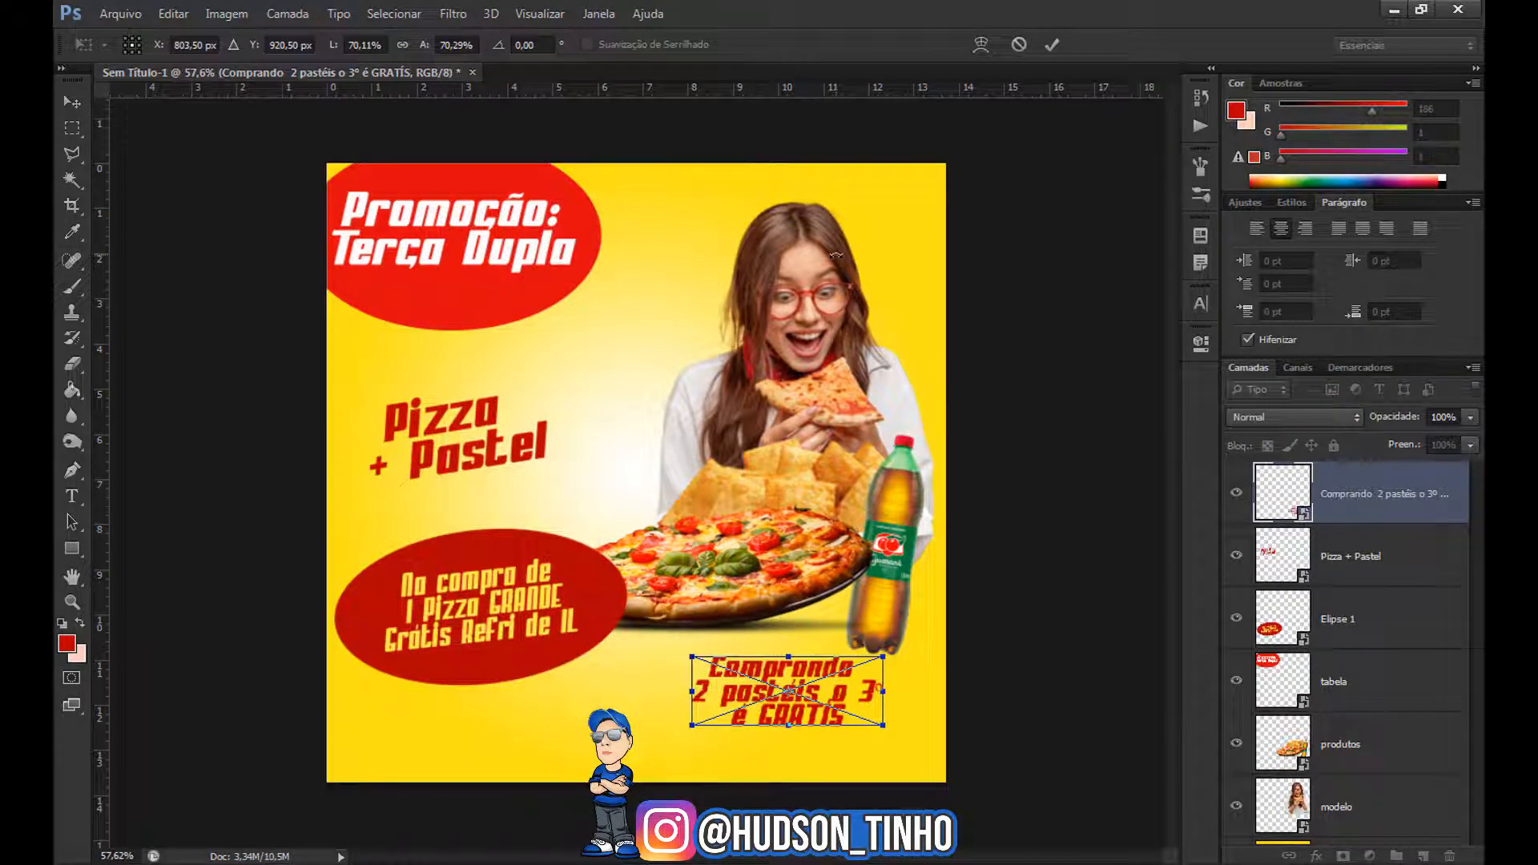
{"action": "left_click_drag", "start_coordinate": [844, 693], "coordinate": [897, 689]}
{"action": "key", "text": "Return"}
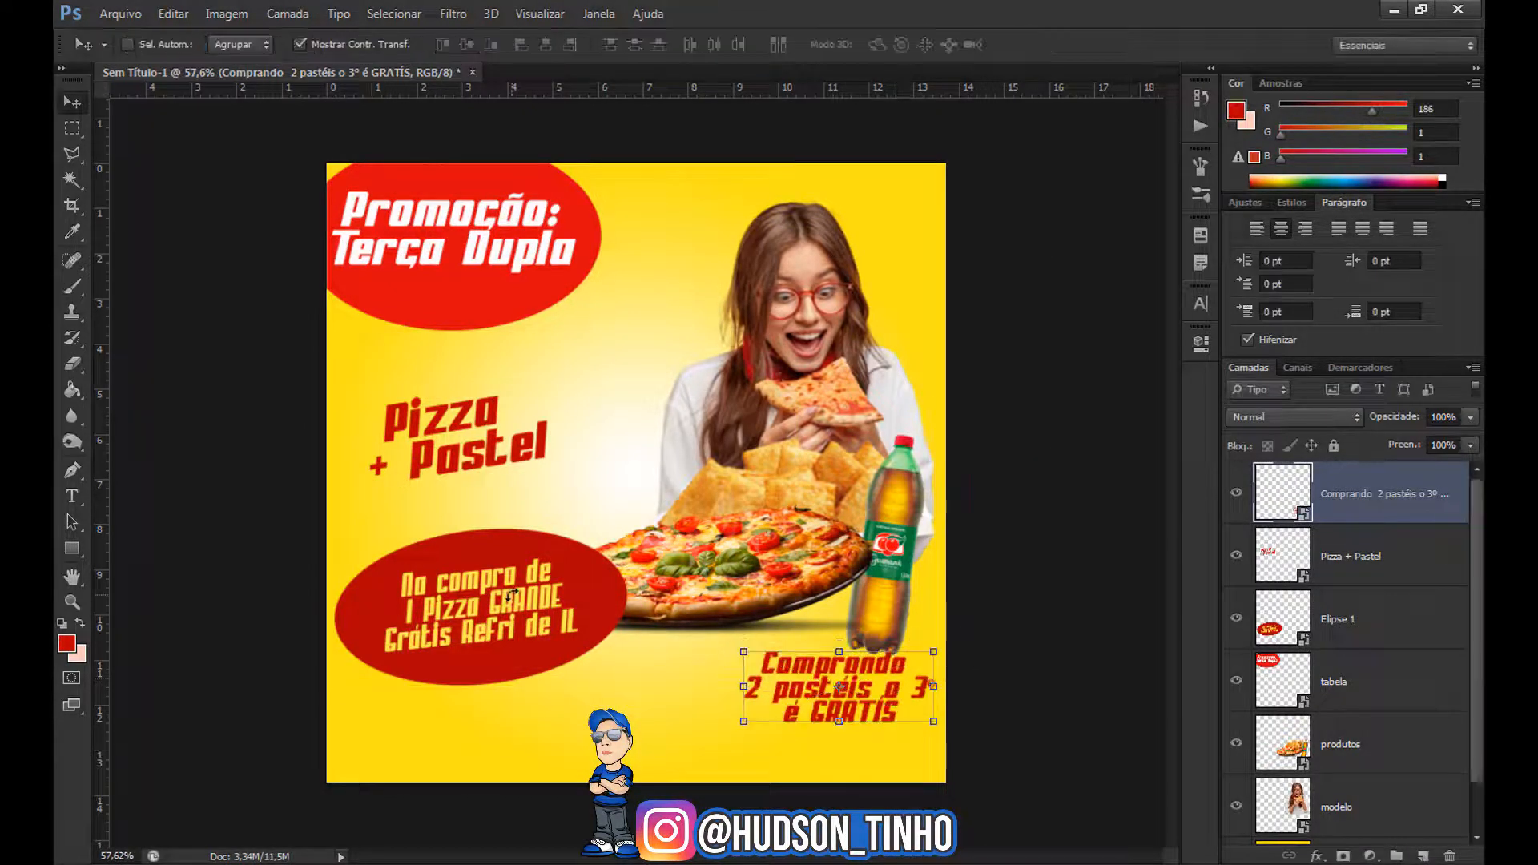
Switch to Notepad and copy the word "Delívery" from the last line
{"action": "key", "text": "alt+Tab"}
{"action": "left_click_drag", "start_coordinate": [918, 628], "coordinate": [706, 629]}
{"action": "right_click", "coordinate": [751, 628]}
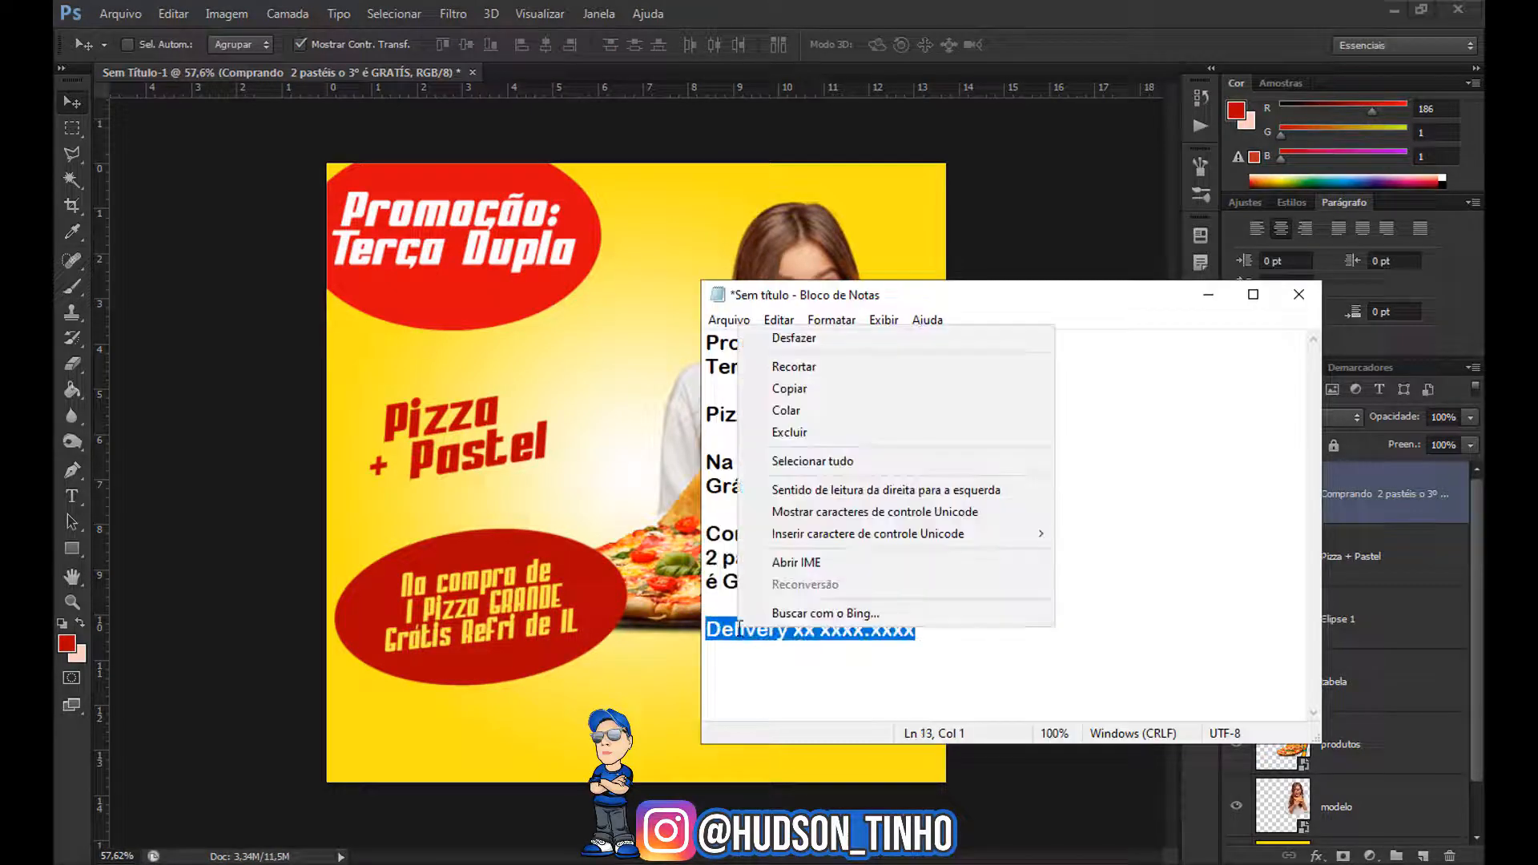
{"action": "left_click", "coordinate": [793, 388]}
{"action": "double_click", "coordinate": [732, 629]}
{"action": "right_click", "coordinate": [732, 629]}
{"action": "left_click", "coordinate": [777, 388]}
Back in Photoshop, add the text "Delívery" in the post's lower-left corner and convert it to a smart object
{"action": "left_click", "coordinate": [1235, 300]}
{"action": "key", "text": "t"}
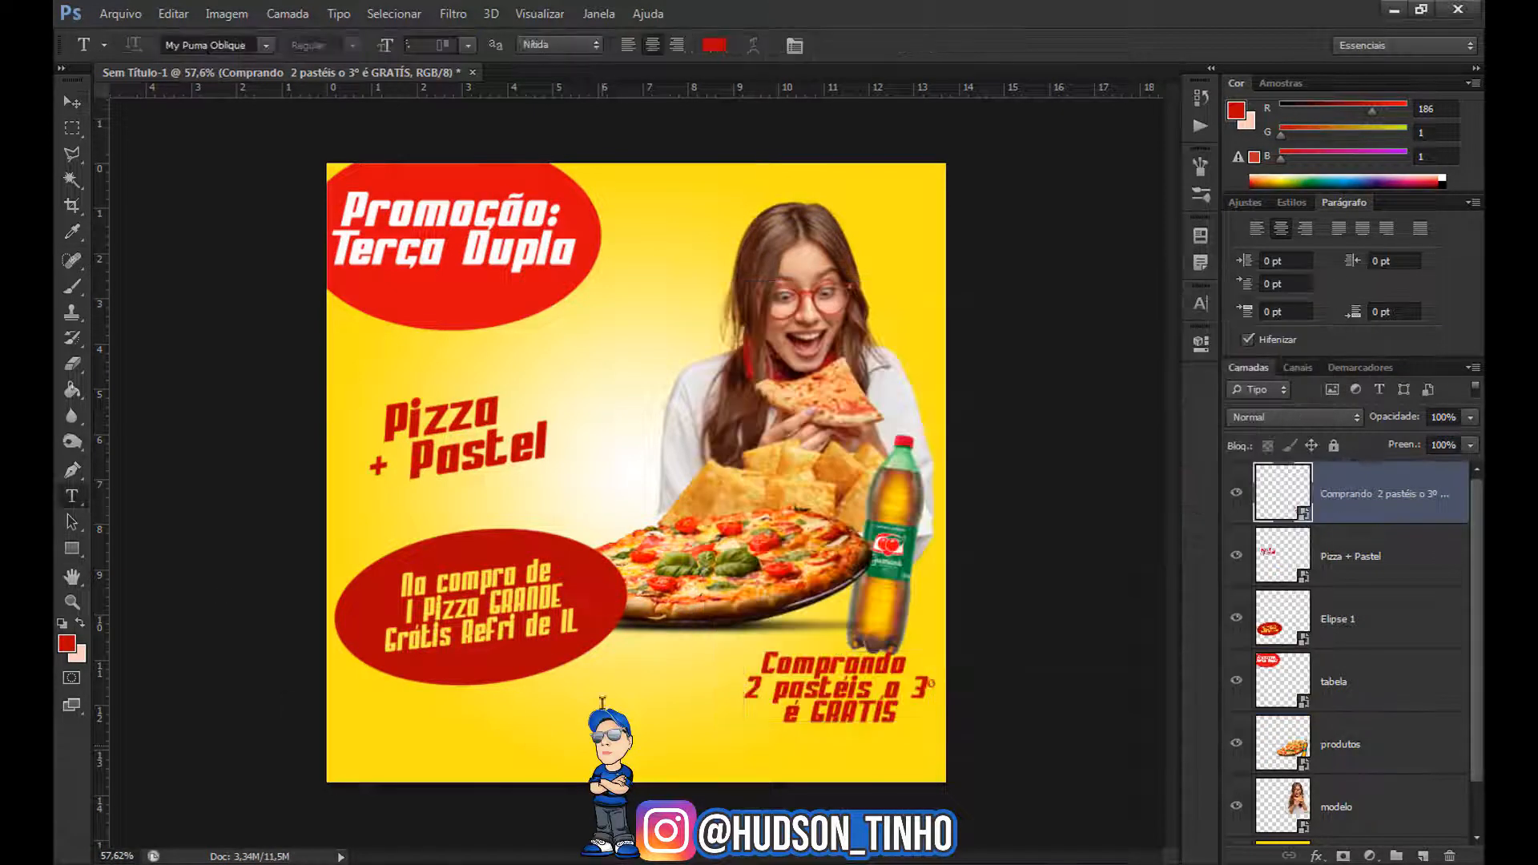
{"action": "left_click", "coordinate": [687, 741]}
{"action": "left_click", "coordinate": [68, 109]}
{"action": "left_click_drag", "start_coordinate": [650, 729], "coordinate": [481, 725]}
{"action": "right_click", "coordinate": [1354, 496]}
{"action": "left_click", "coordinate": [1250, 188]}
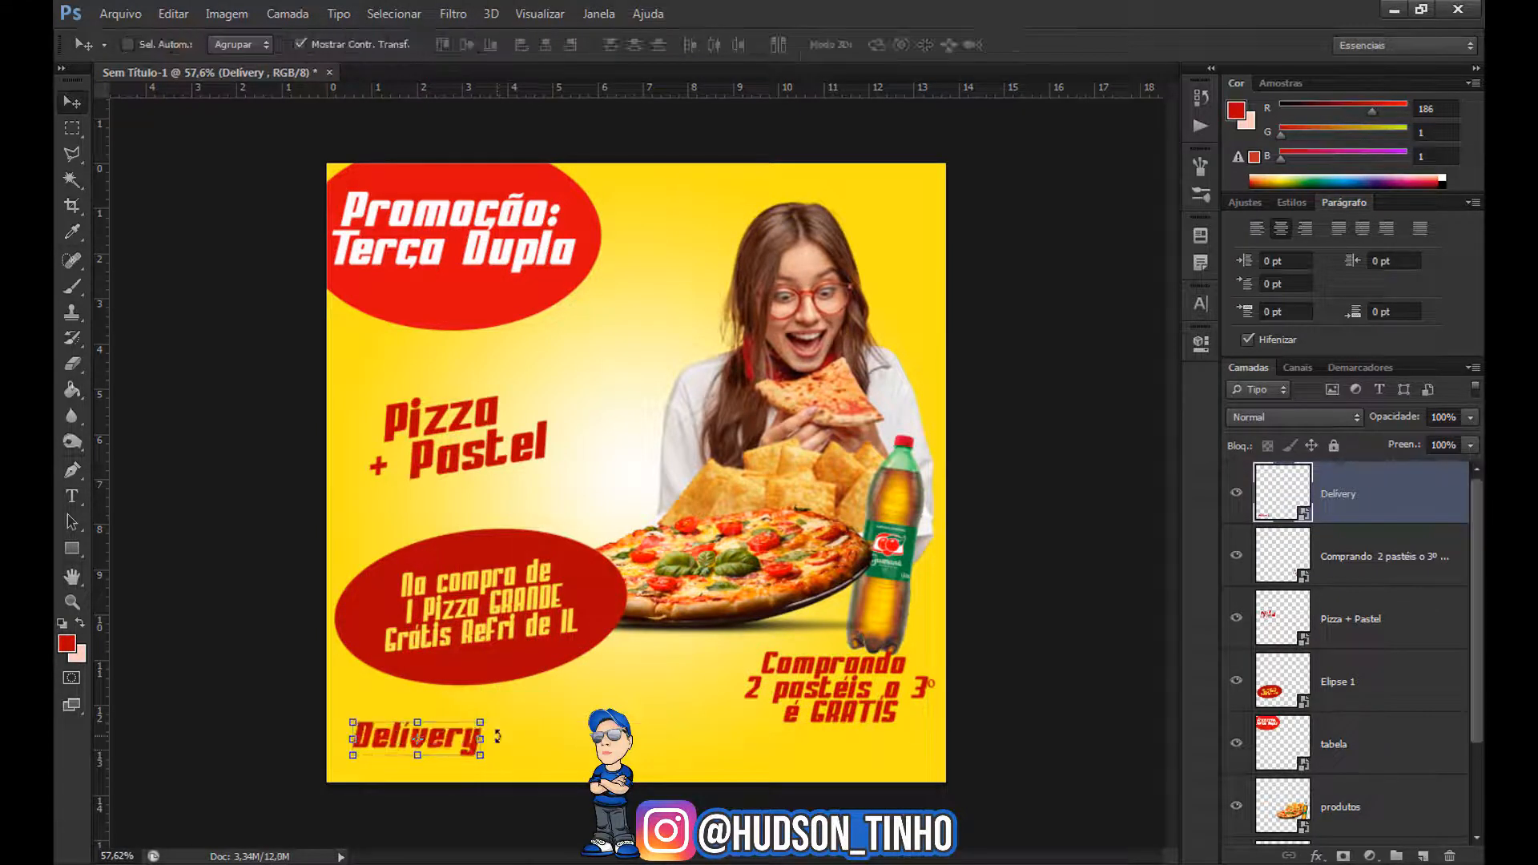
Draw a dark red rectangle of about 427 × 60 px beside the "Delívery" text and make it slightly taller
{"action": "left_click", "coordinate": [71, 553]}
{"action": "left_click_drag", "start_coordinate": [639, 738], "coordinate": [705, 757]}
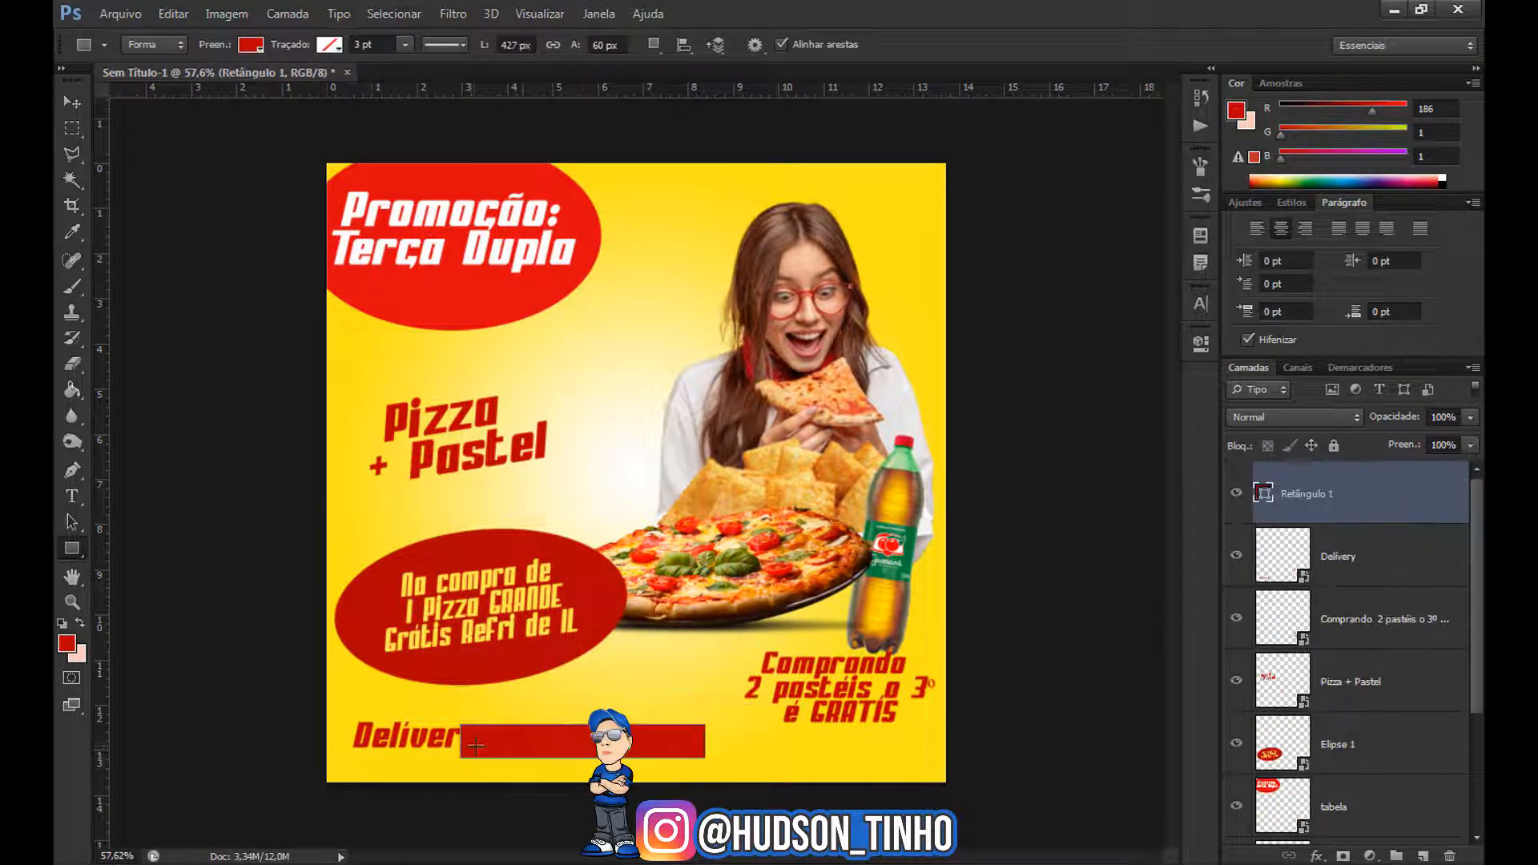
{"action": "key", "text": "ctrl+t"}
{"action": "left_click_drag", "start_coordinate": [583, 725], "coordinate": [588, 713]}
{"action": "key", "text": "Return"}
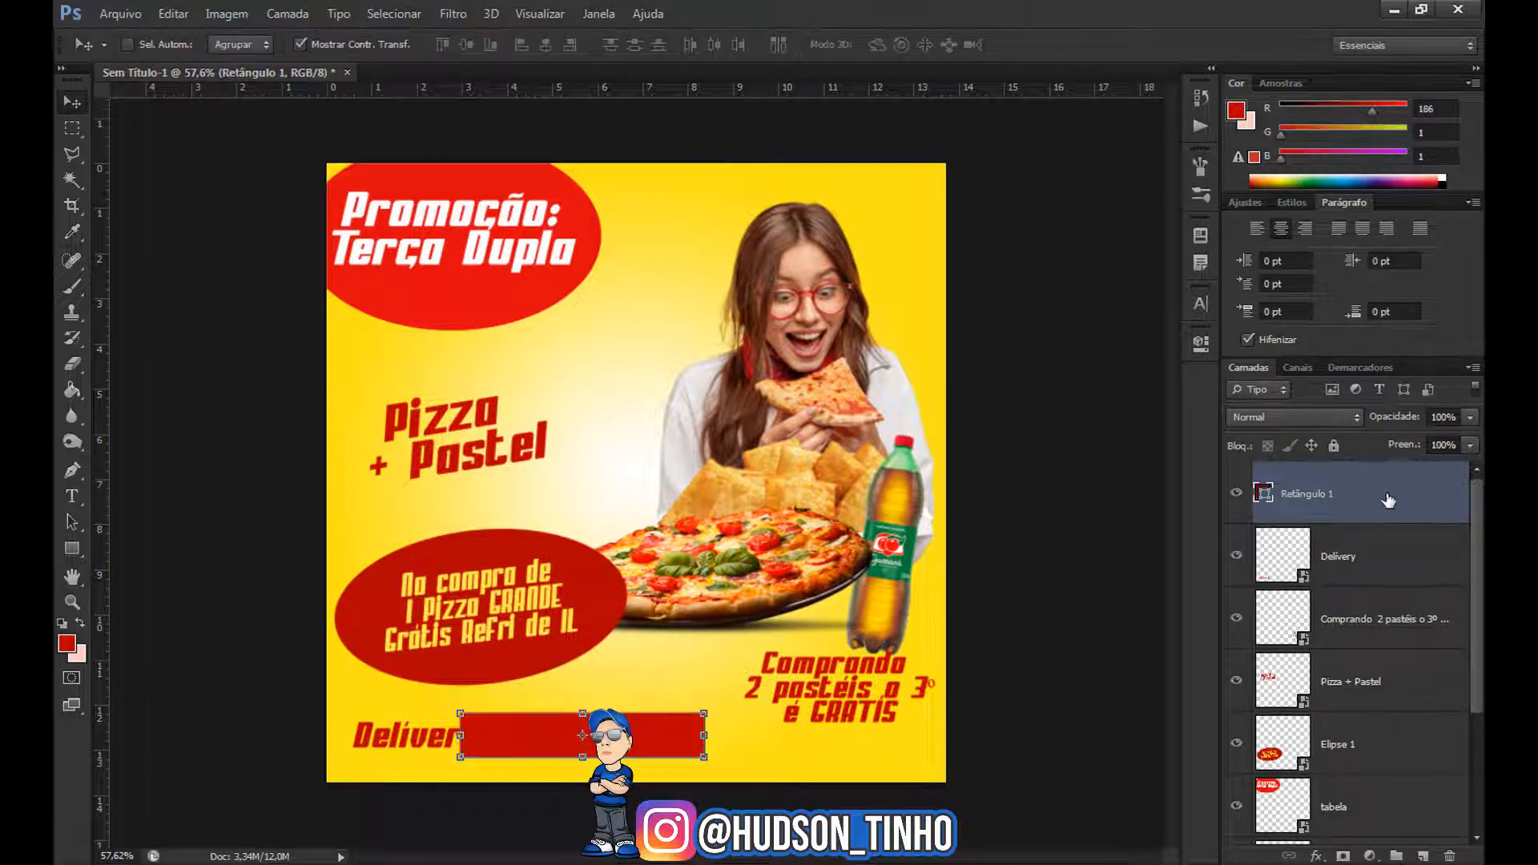
Convert the new rectangle to a smart object and rename its layer "delivery tel"
{"action": "right_click", "coordinate": [1344, 511]}
{"action": "left_click", "coordinate": [1217, 225]}
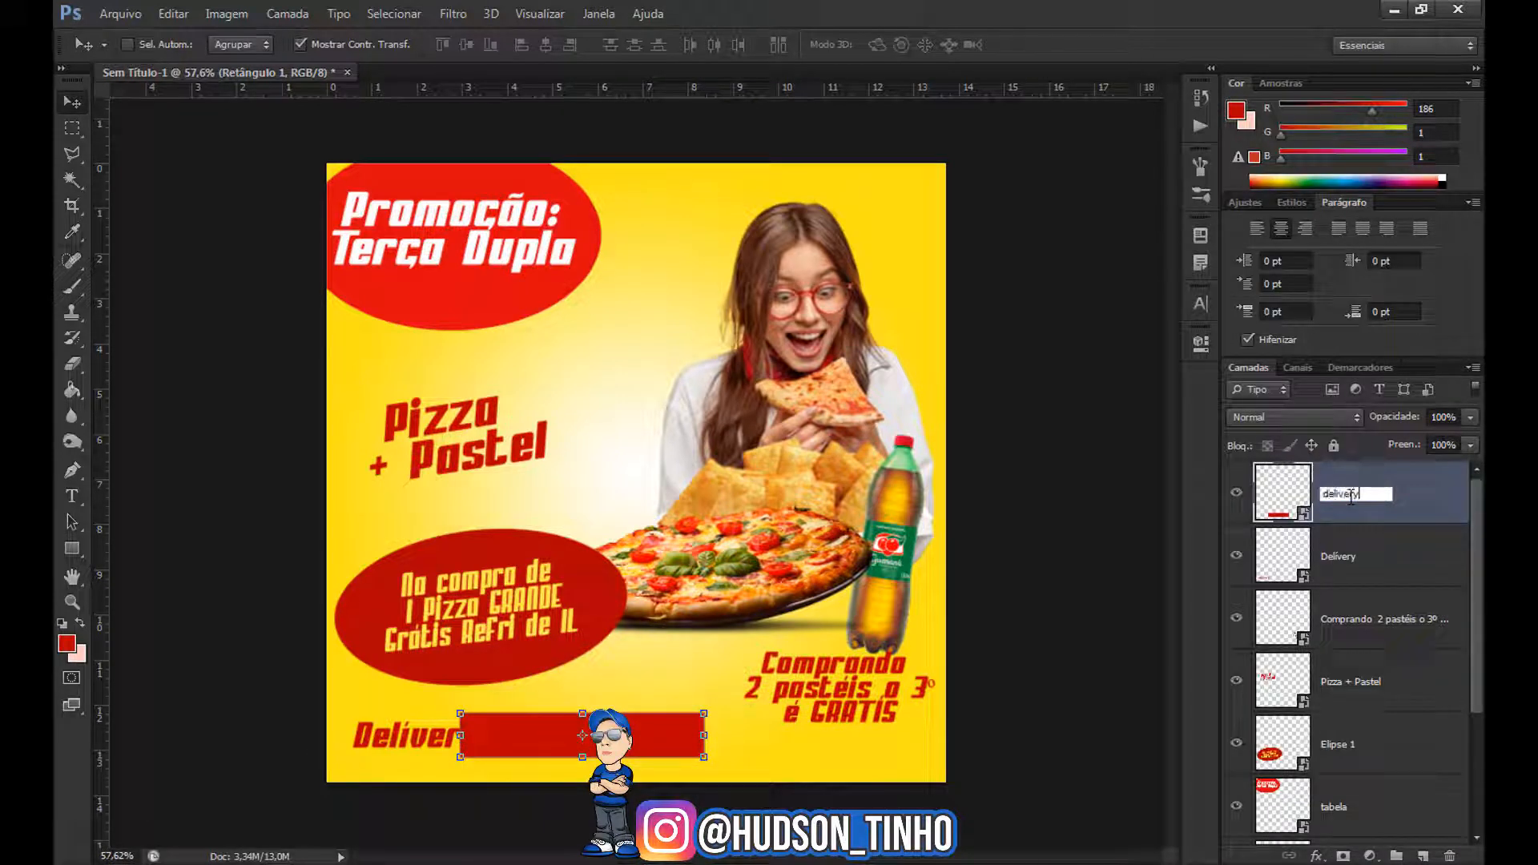
{"action": "left_click", "coordinate": [1389, 566]}
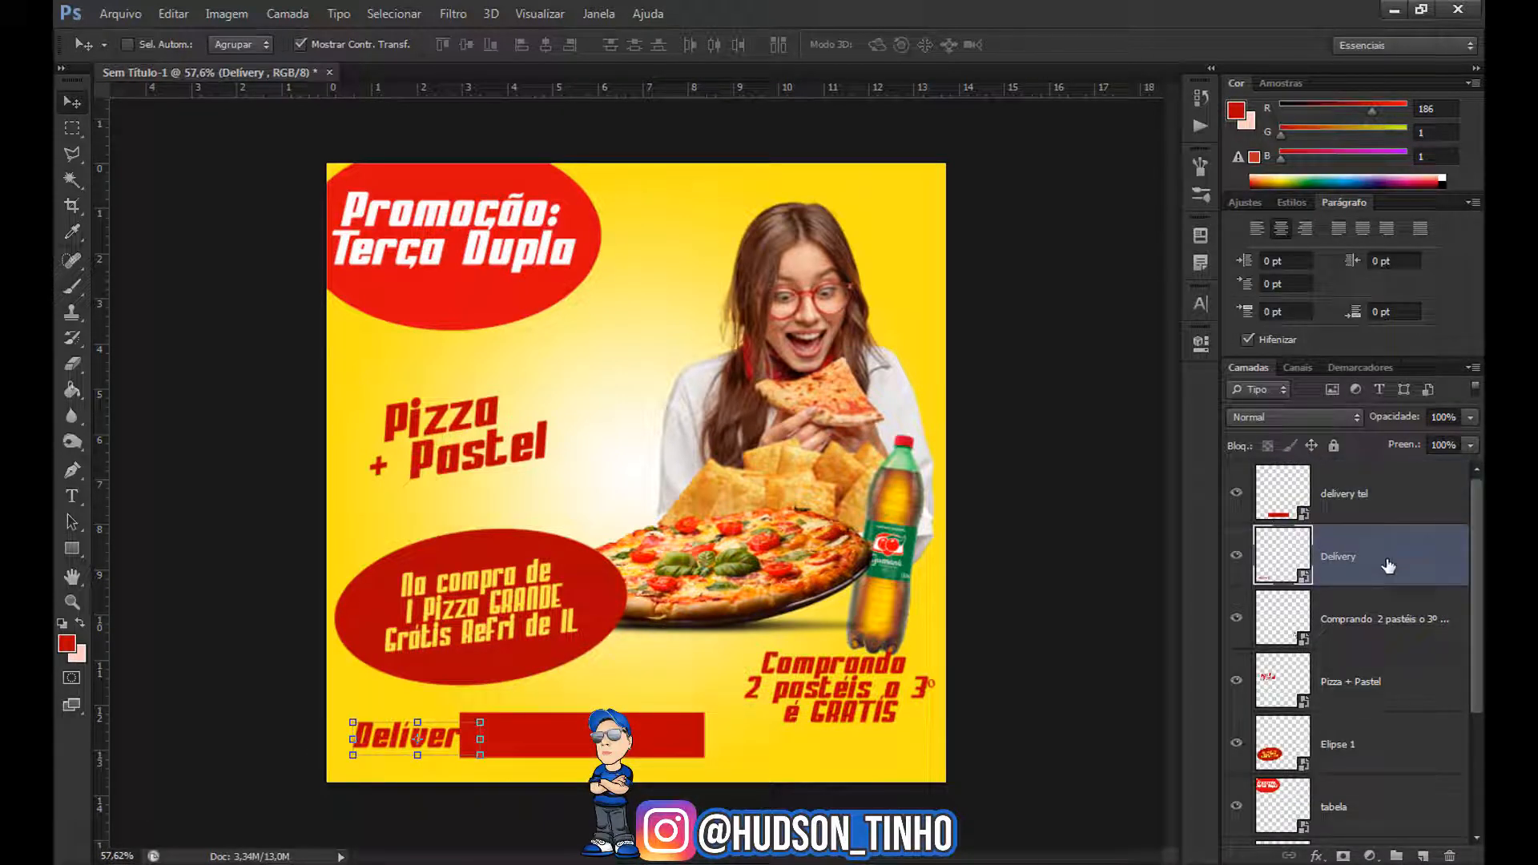
Open the delivery tel smart object and copy the phone placeholder "xx xxxx.xxxx" from Notepad
{"action": "double_click", "coordinate": [1292, 502]}
{"action": "left_click", "coordinate": [862, 392]}
{"action": "key", "text": "alt+Tab"}
{"action": "left_click_drag", "start_coordinate": [918, 630], "coordinate": [793, 633]}
{"action": "right_click", "coordinate": [793, 639]}
{"action": "left_click", "coordinate": [841, 401]}
Back in Photoshop, add the text "xx xxxx.xxxx" over the red rectangle
{"action": "left_click", "coordinate": [1198, 299]}
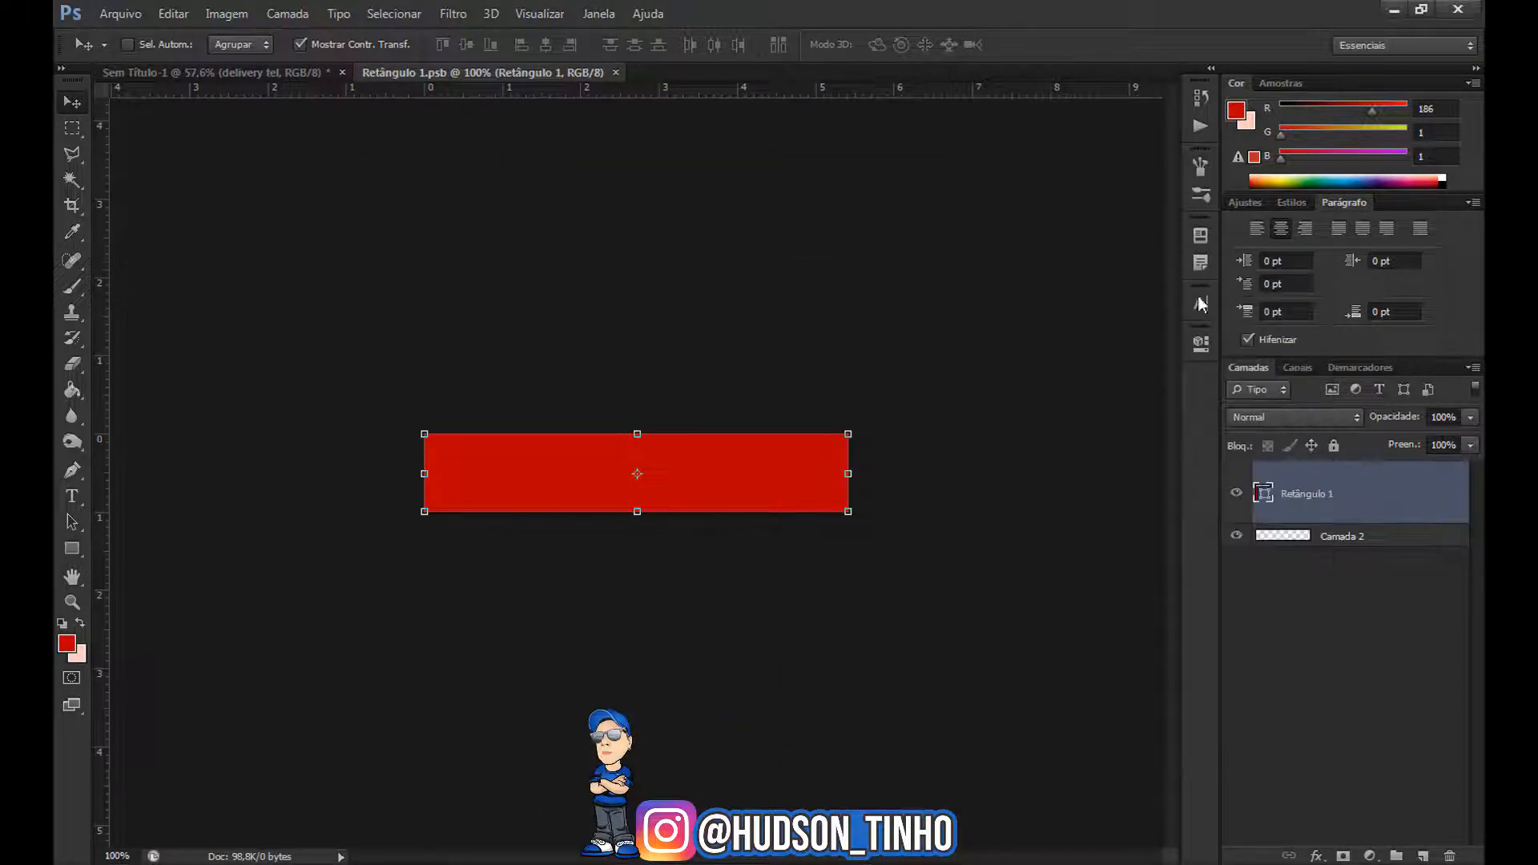
{"action": "key", "text": "t"}
{"action": "left_click", "coordinate": [439, 474]}
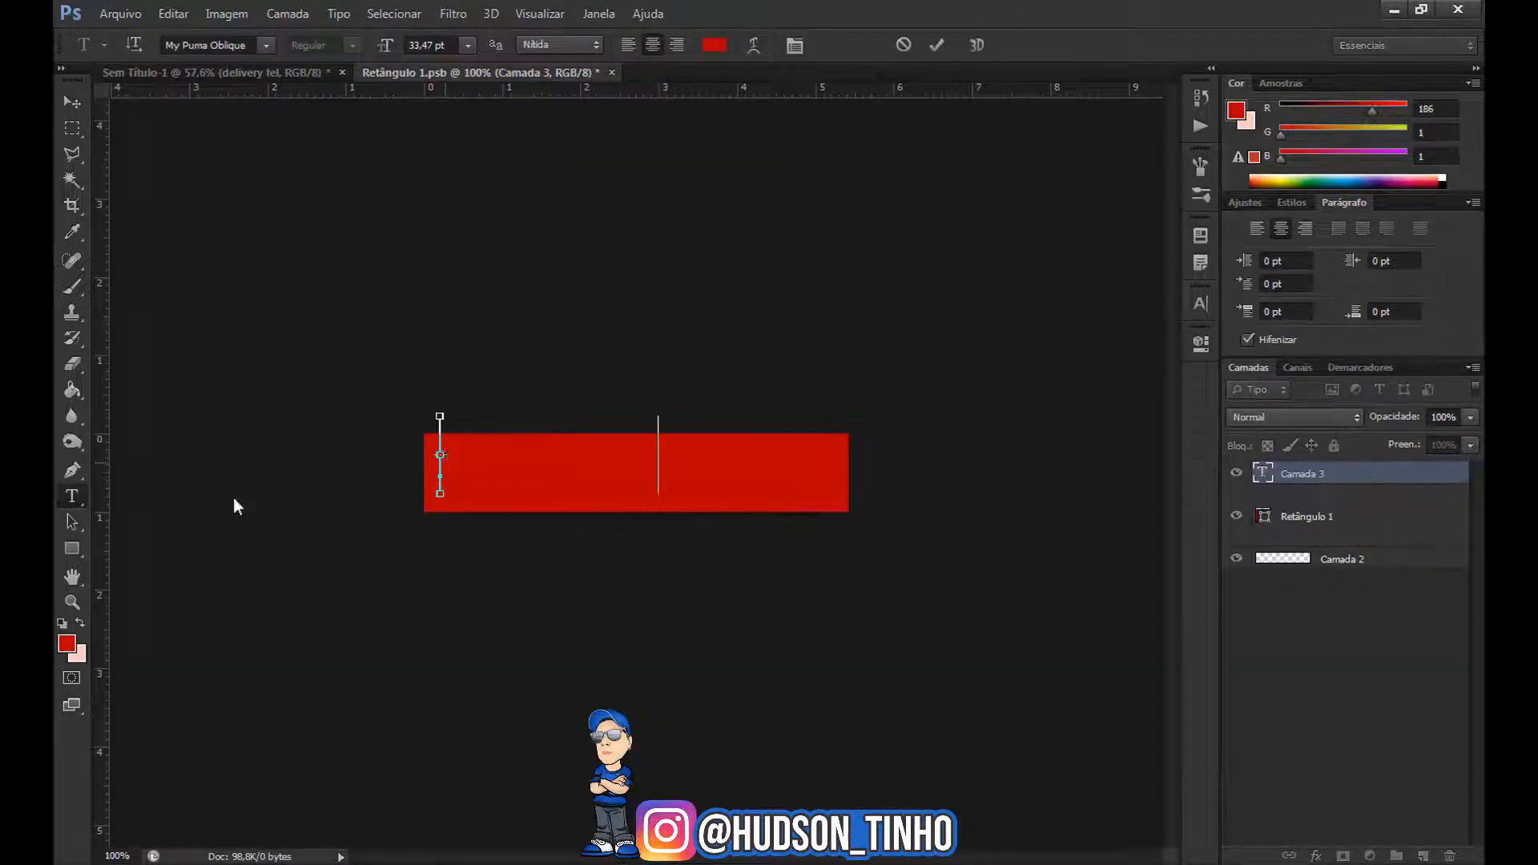
{"action": "left_click_drag", "start_coordinate": [661, 476], "coordinate": [662, 476]}
{"action": "left_click", "coordinate": [68, 643]}
{"action": "left_click", "coordinate": [944, 381]}
{"action": "left_click", "coordinate": [1284, 275]}
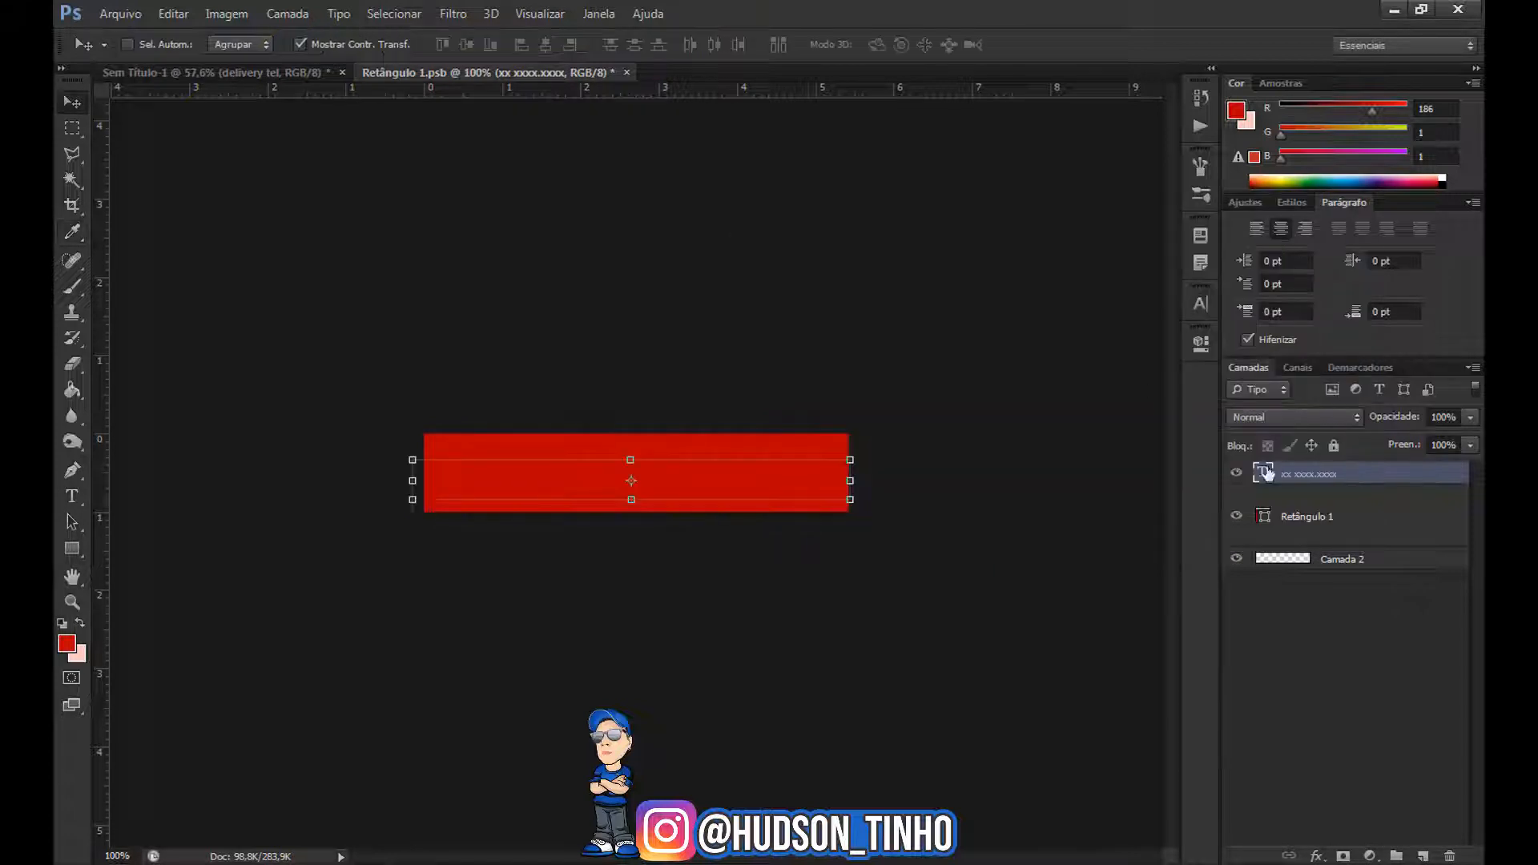
Recolour the "xx xxxx.xxxx" text to white
{"action": "double_click", "coordinate": [587, 487]}
{"action": "left_click", "coordinate": [718, 45]}
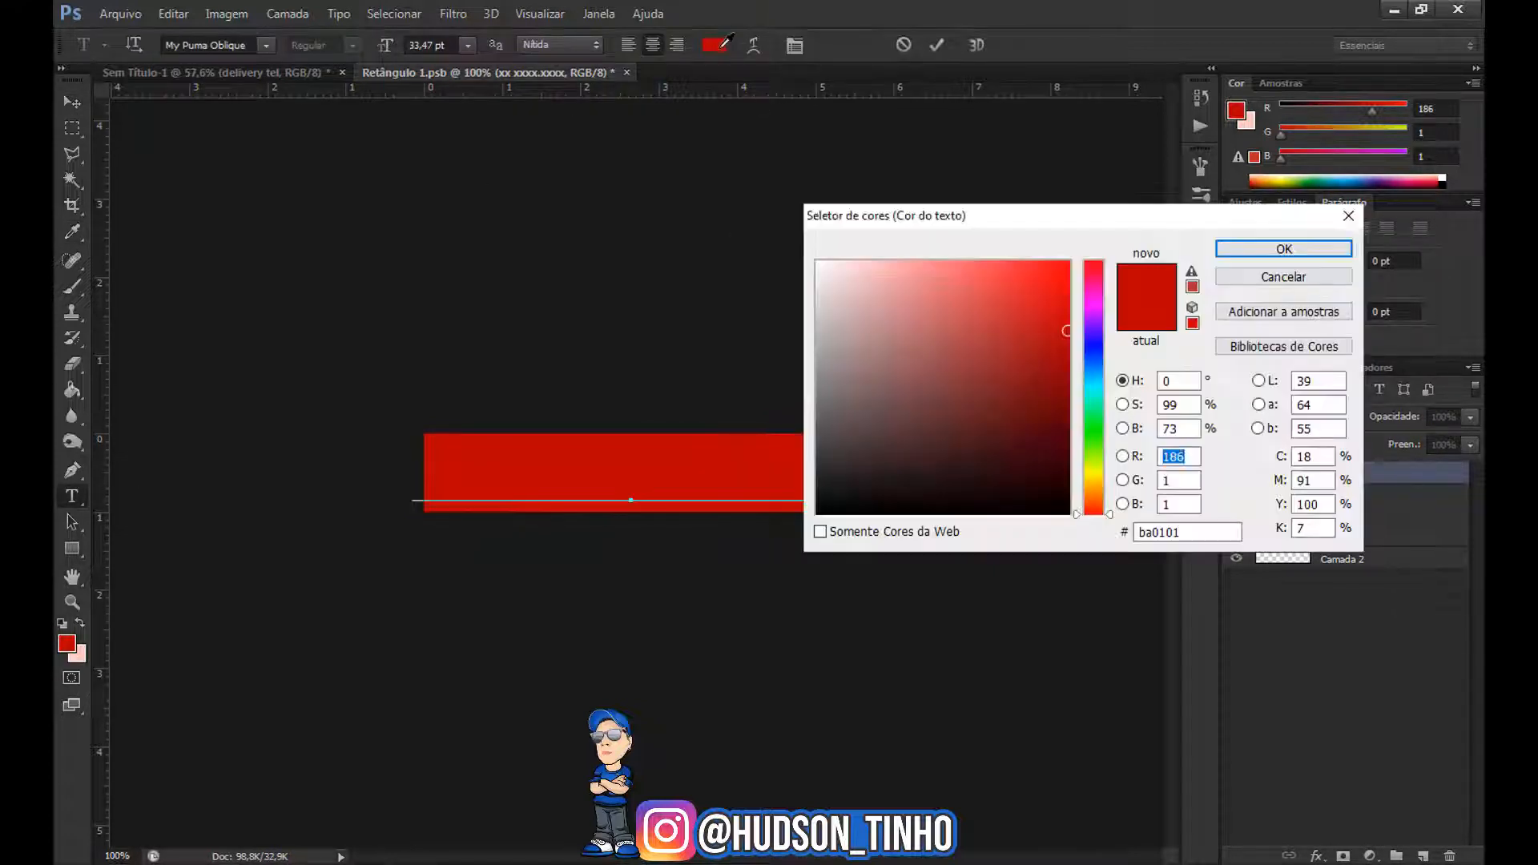
{"action": "left_click", "coordinate": [1284, 249]}
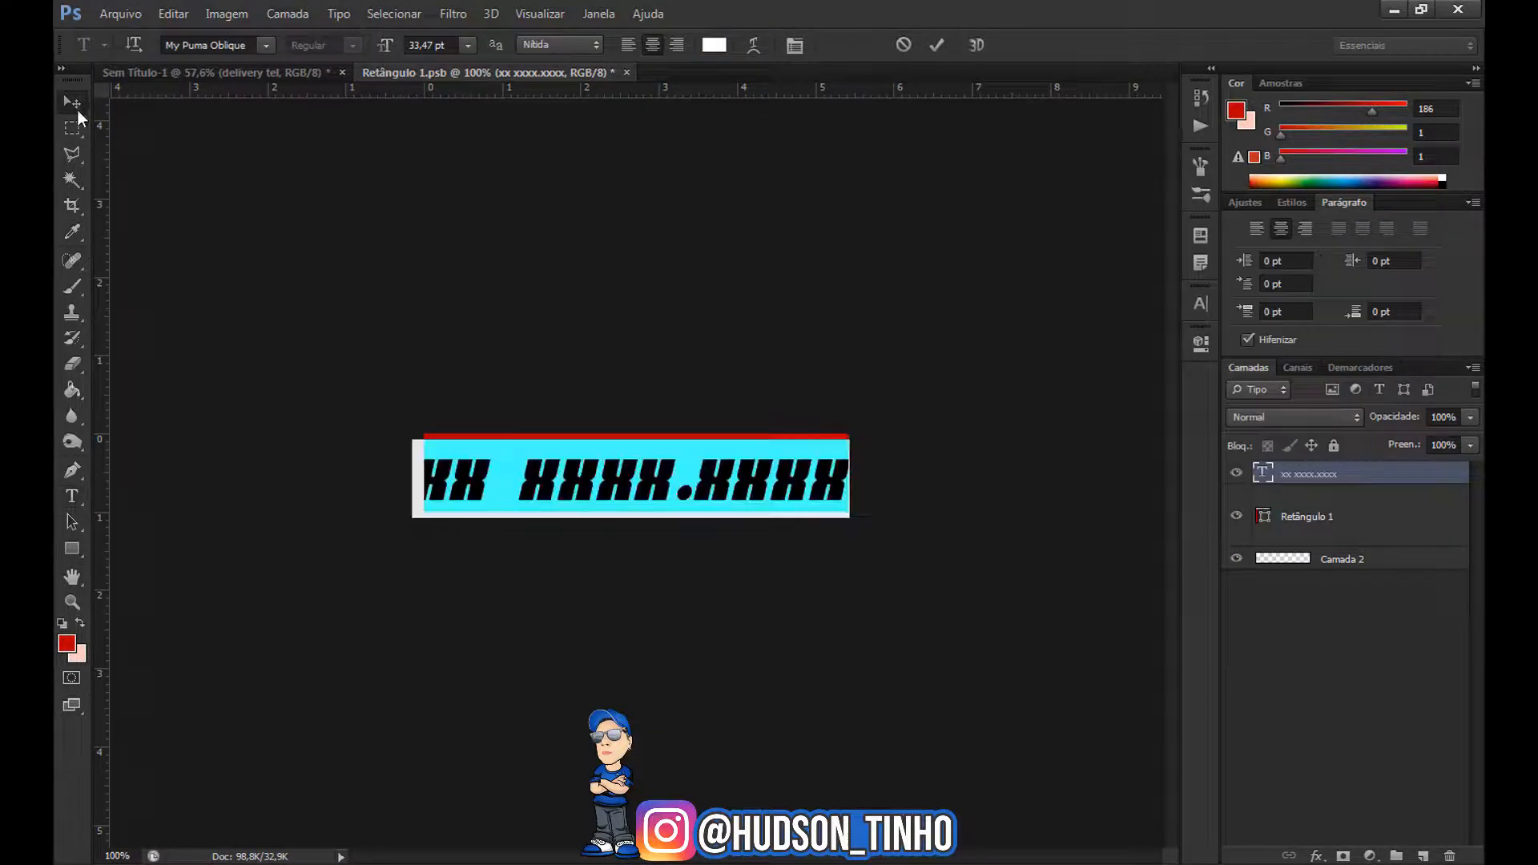
{"action": "left_click", "coordinate": [937, 45]}
Scale the phone placeholder to about 86% × 93%, centre it on the red rectangle, then save and close the smart object
{"action": "key", "text": "v"}
{"action": "left_click_drag", "start_coordinate": [854, 461], "coordinate": [770, 476]}
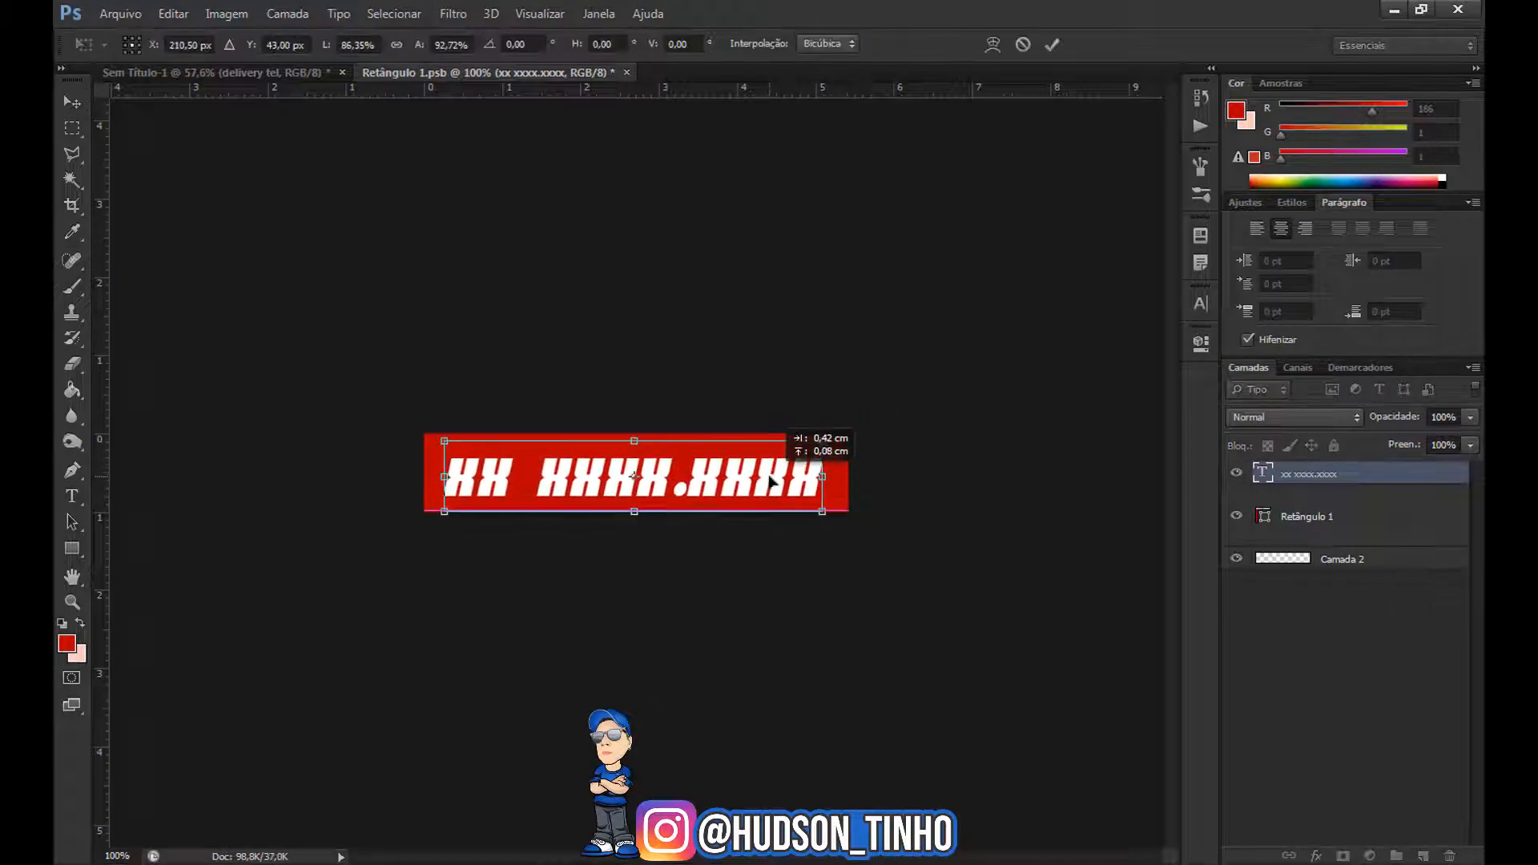
{"action": "key", "text": "Return"}
{"action": "left_click", "coordinate": [626, 73]}
{"action": "left_click", "coordinate": [719, 345]}
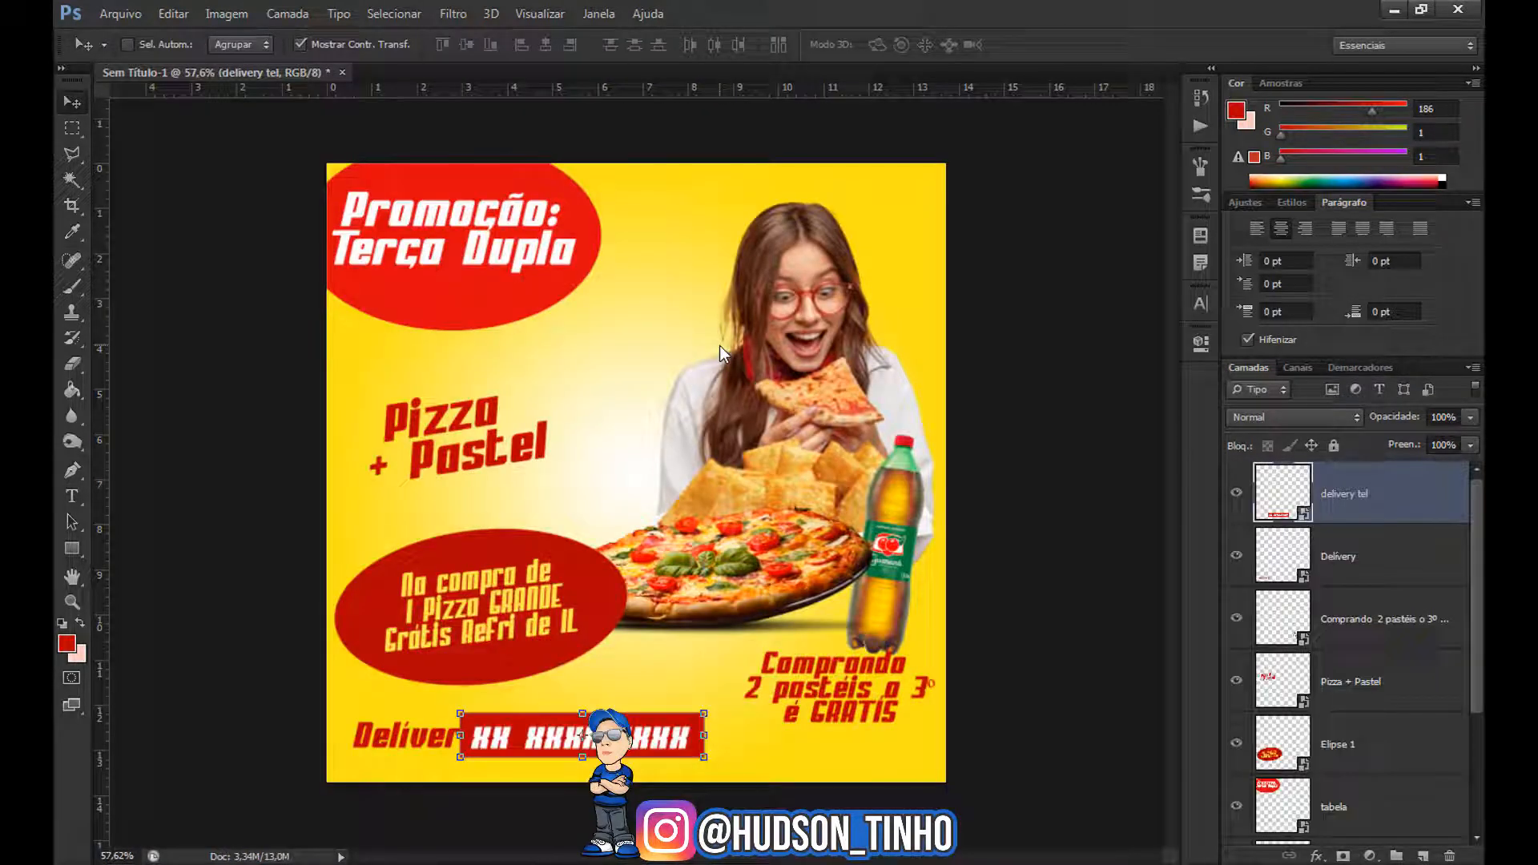
Shrink the delivery tel bar and position it near the bottom centre of the post
{"action": "left_click_drag", "start_coordinate": [705, 713], "coordinate": [660, 721]}
{"action": "left_click_drag", "start_coordinate": [519, 738], "coordinate": [548, 739]}
{"action": "scroll", "coordinate": [505, 761], "scroll_direction": "up", "scroll_amount": 4}
{"action": "left_click_drag", "start_coordinate": [490, 799], "coordinate": [601, 713]}
{"action": "key", "text": "Return"}
{"action": "scroll", "coordinate": [480, 657], "scroll_direction": "down", "scroll_amount": 3}
Enlarge the "Delívery" text to about 112% and place it directly above the phone bar
{"action": "left_click", "coordinate": [1339, 559]}
{"action": "scroll", "coordinate": [688, 767], "scroll_direction": "up", "scroll_amount": 3}
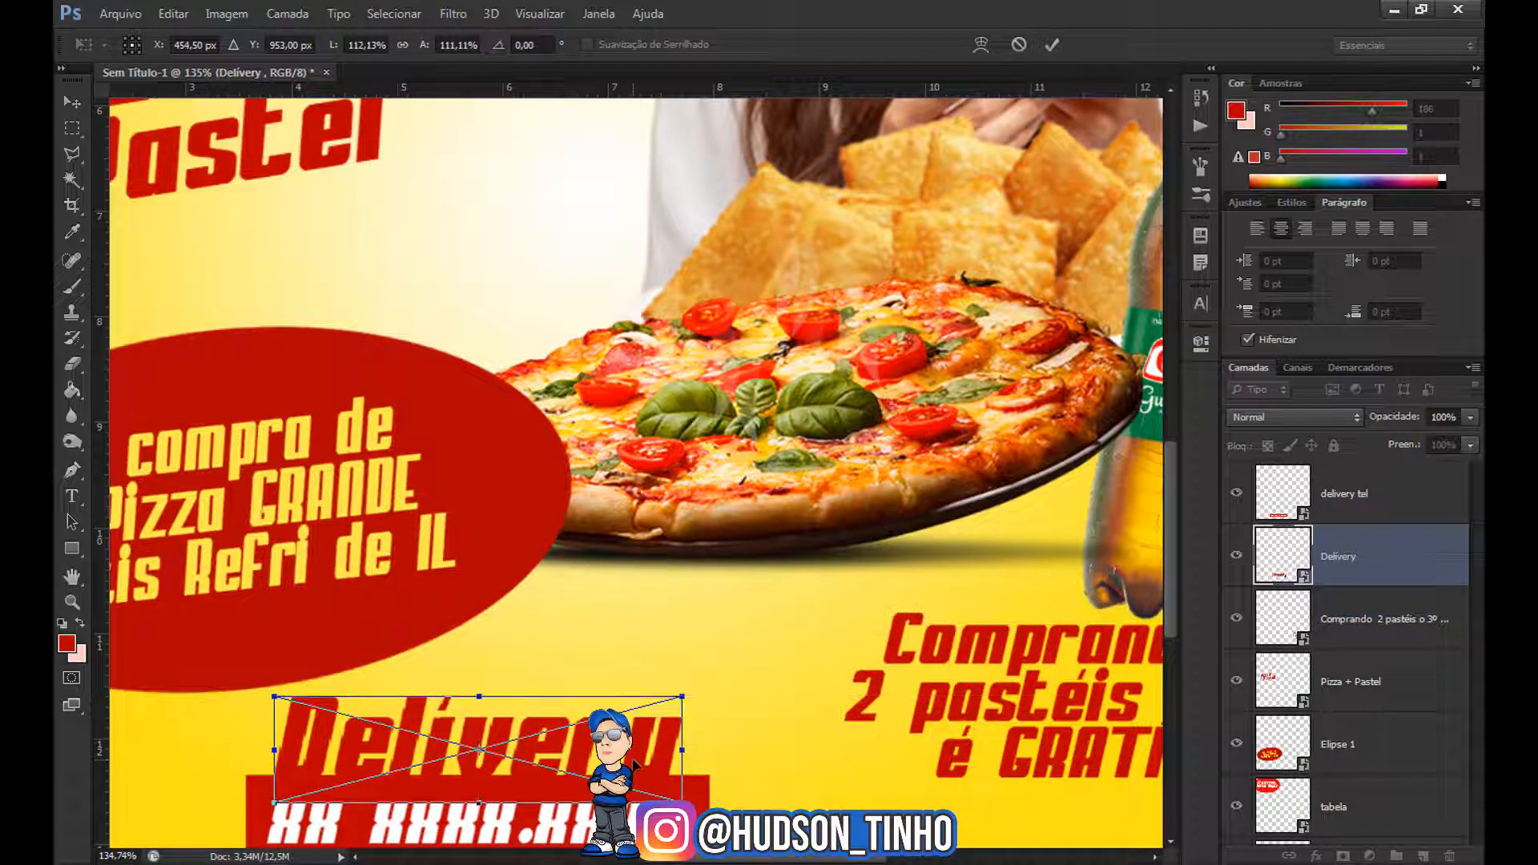
{"action": "key", "text": "Return"}
Open the Delivery smart object and recolour its text to white (ffffff)
{"action": "right_click", "coordinate": [1354, 559]}
{"action": "left_click", "coordinate": [1361, 561]}
{"action": "double_click", "coordinate": [1277, 554]}
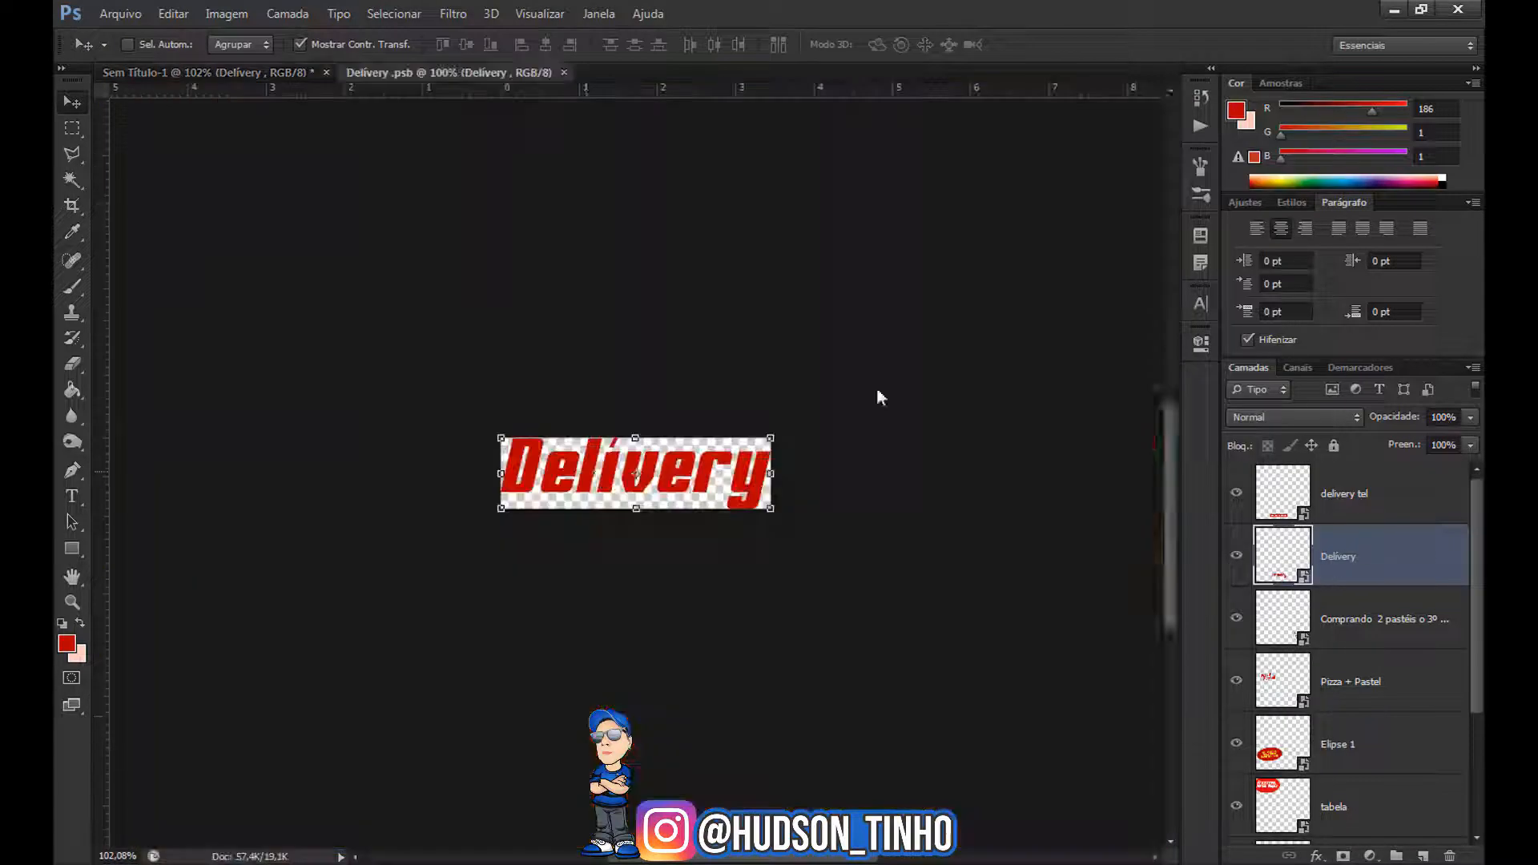
{"action": "left_click", "coordinate": [559, 494]}
{"action": "key", "text": "ctrl+a"}
{"action": "left_click", "coordinate": [67, 643]}
{"action": "left_click_drag", "start_coordinate": [857, 296], "coordinate": [648, 181]}
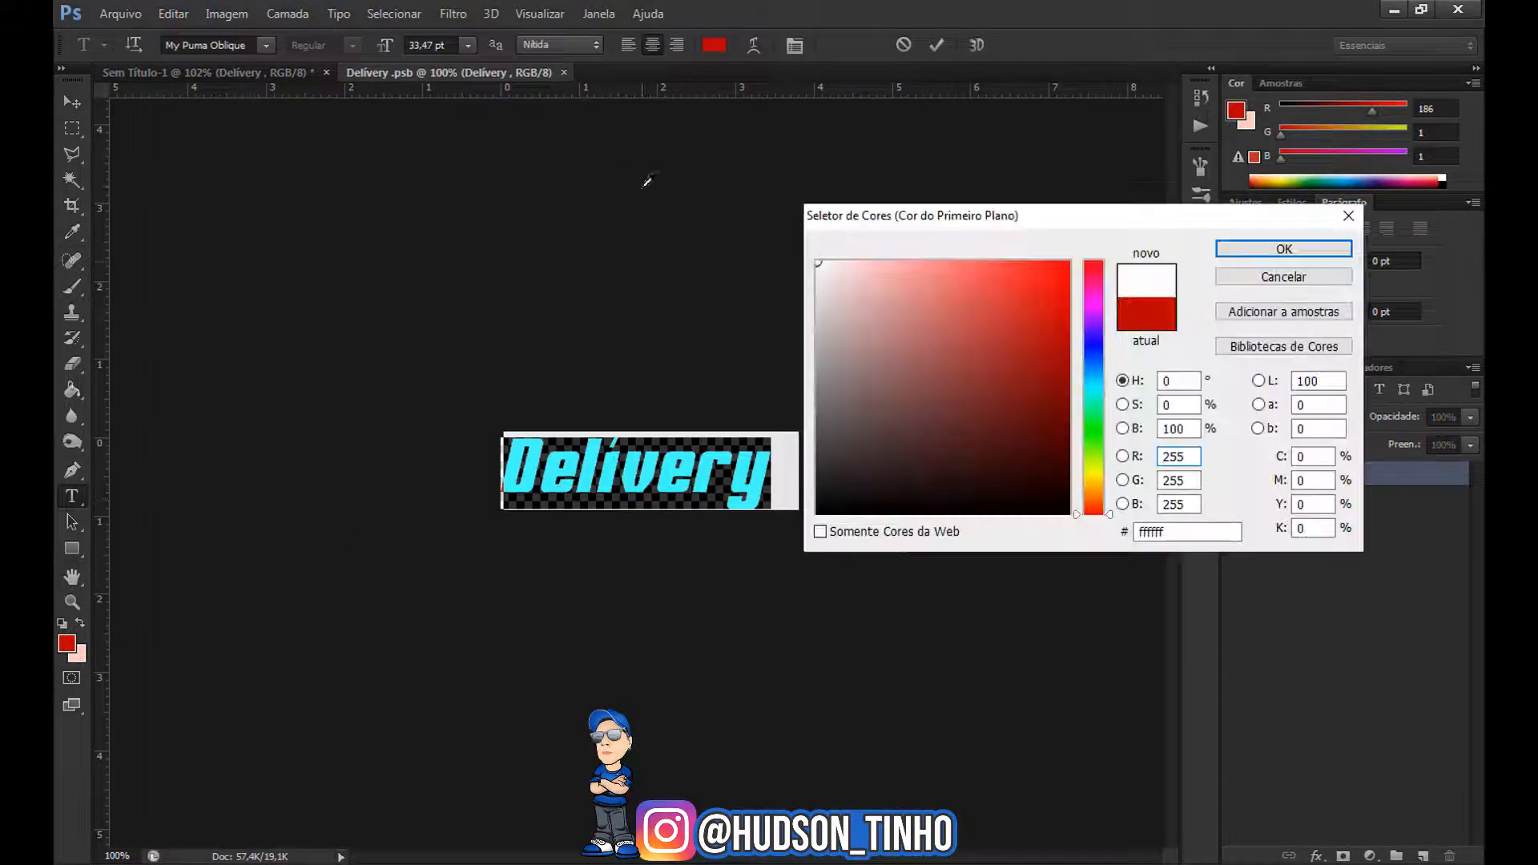
{"action": "left_click", "coordinate": [1284, 250]}
Add a dark red stroke around the "Delívery" text, then save and close the smart object
{"action": "double_click", "coordinate": [1391, 488]}
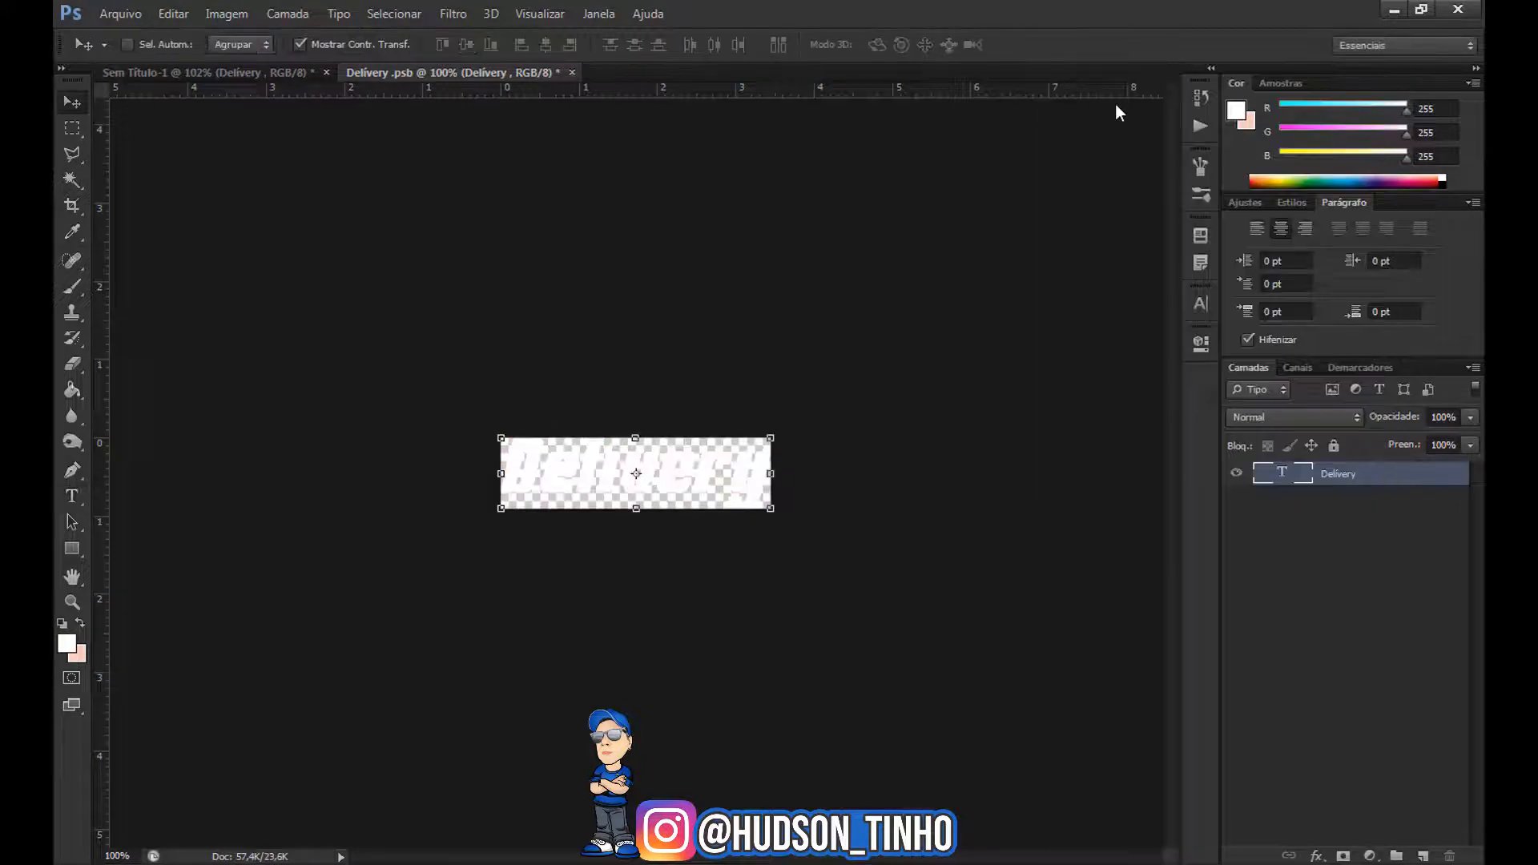
{"action": "left_click", "coordinate": [1011, 289]}
{"action": "left_click_drag", "start_coordinate": [879, 319], "coordinate": [1067, 329]}
{"action": "left_click", "coordinate": [1284, 249]}
{"action": "left_click", "coordinate": [1391, 121]}
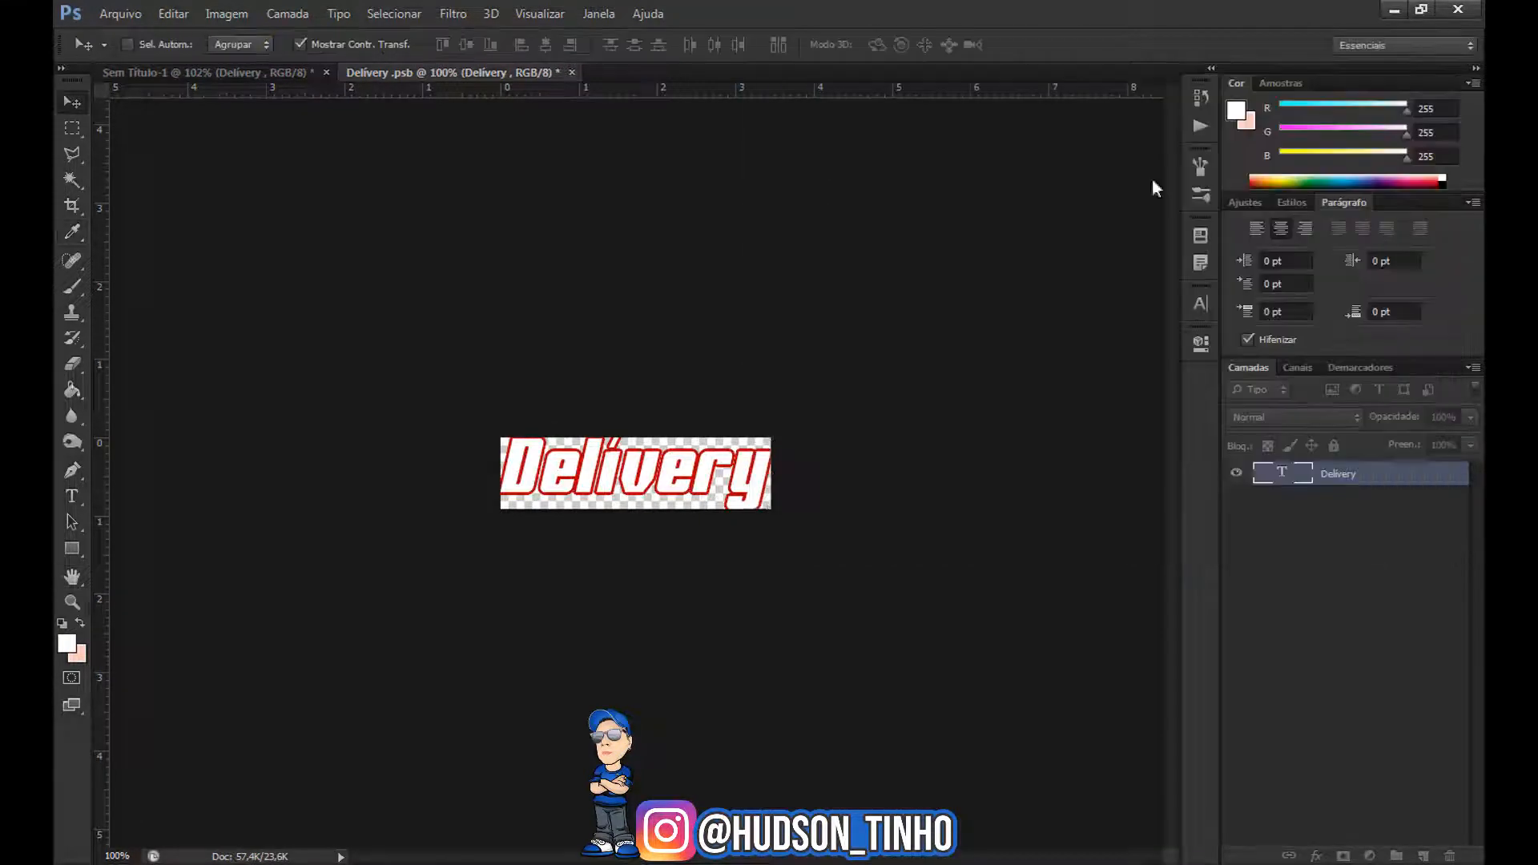
{"action": "left_click", "coordinate": [572, 73]}
{"action": "left_click", "coordinate": [733, 341]}
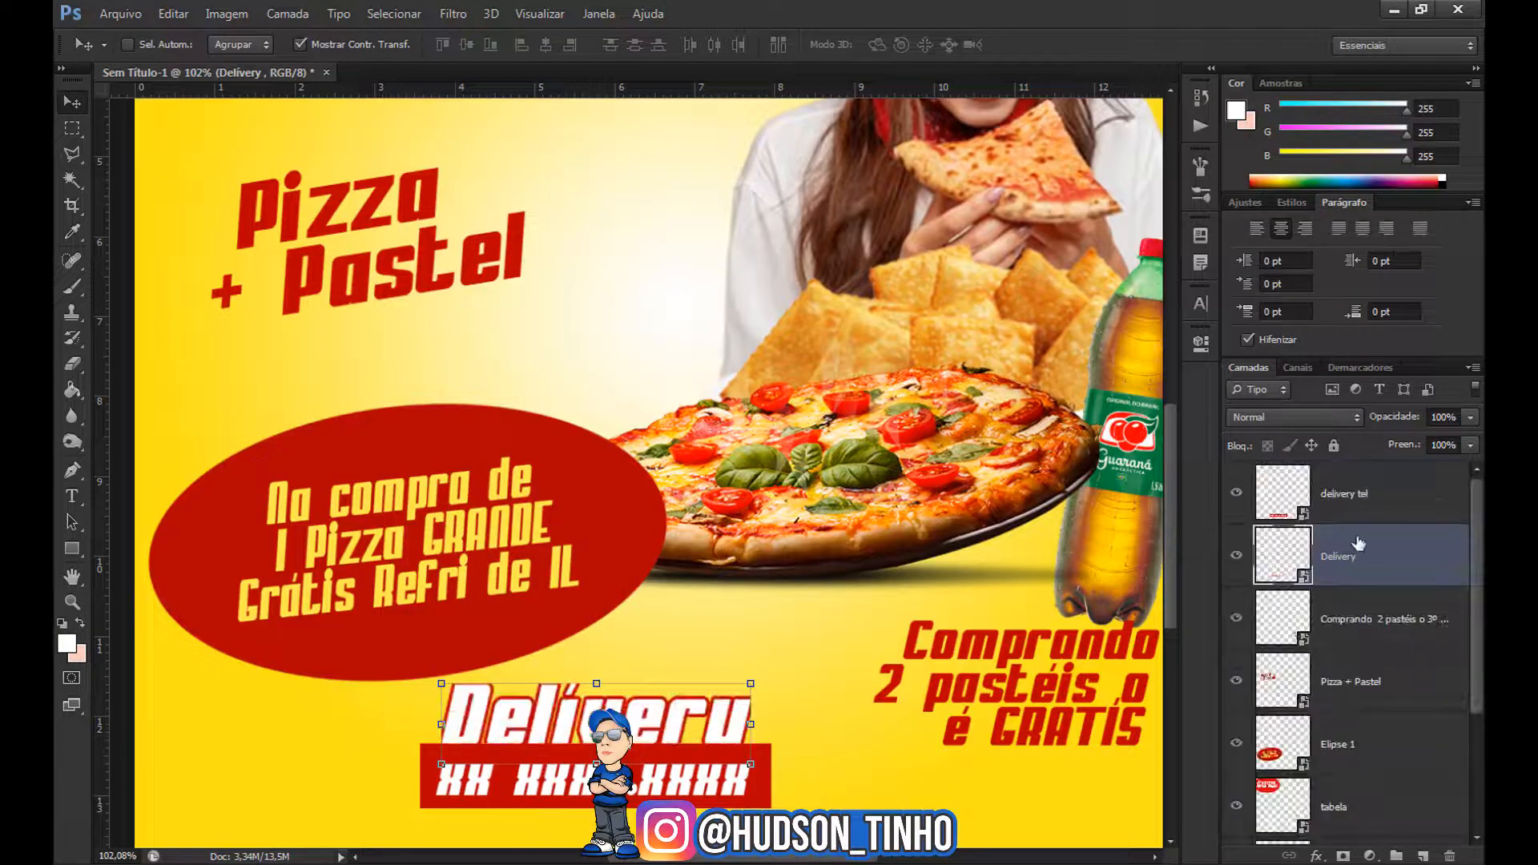
Move the Delivery layer above delivery tel and shift the phone bar down by about 0.14 cm
{"action": "left_click_drag", "start_coordinate": [1358, 544], "coordinate": [1356, 469]}
{"action": "left_click", "coordinate": [1433, 565]}
{"action": "left_click_drag", "start_coordinate": [638, 783], "coordinate": [639, 794]}
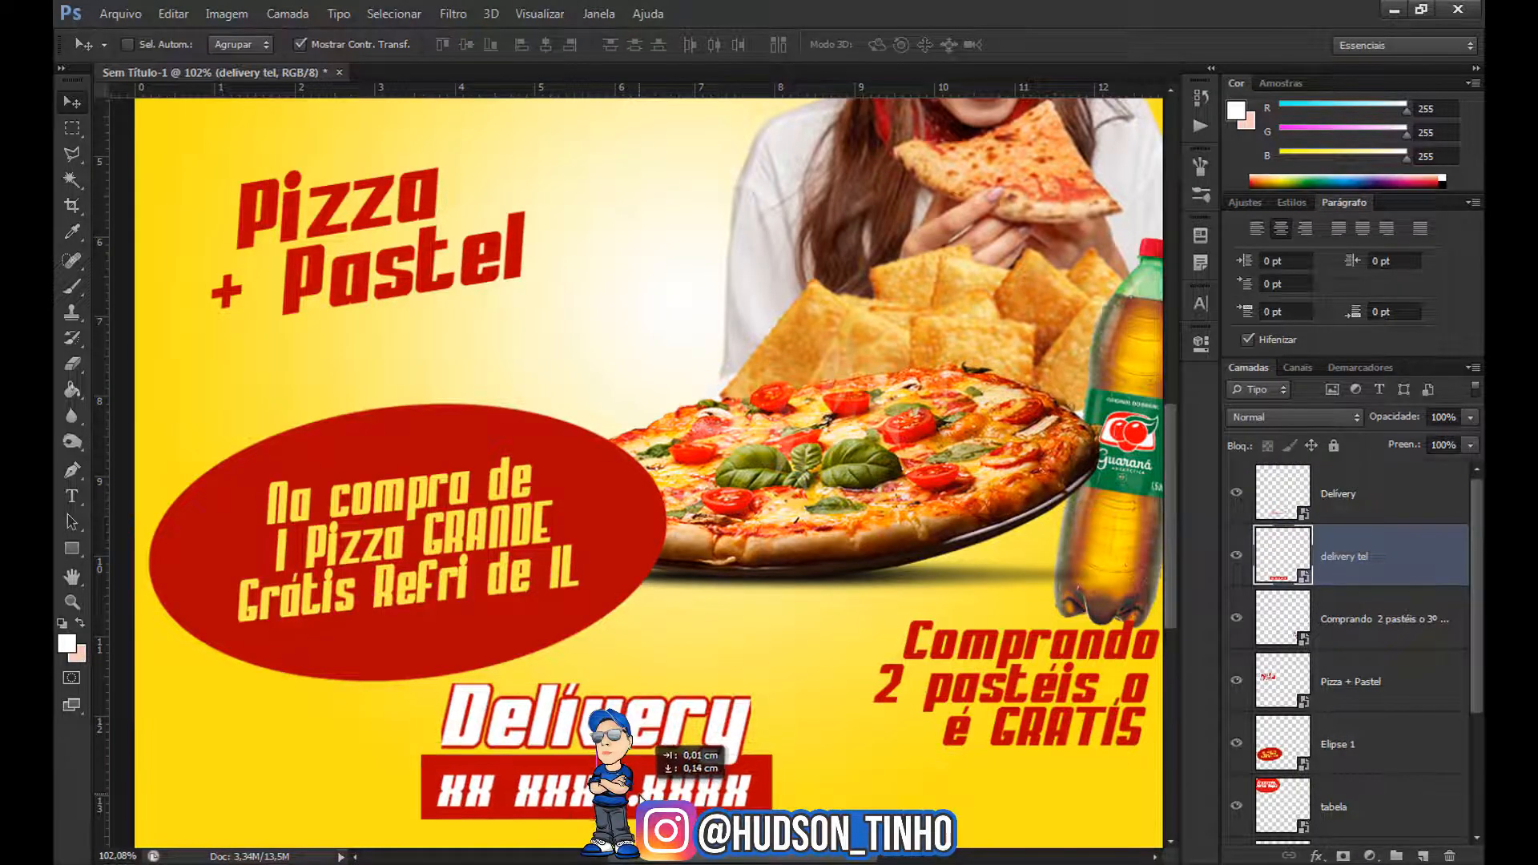
Open the Delivery smart object and change the font of its "Delívery" text to Normande It BT
{"action": "scroll", "coordinate": [733, 725], "scroll_direction": "down", "scroll_amount": 1}
{"action": "double_click", "coordinate": [1278, 497]}
{"action": "double_click", "coordinate": [1281, 474]}
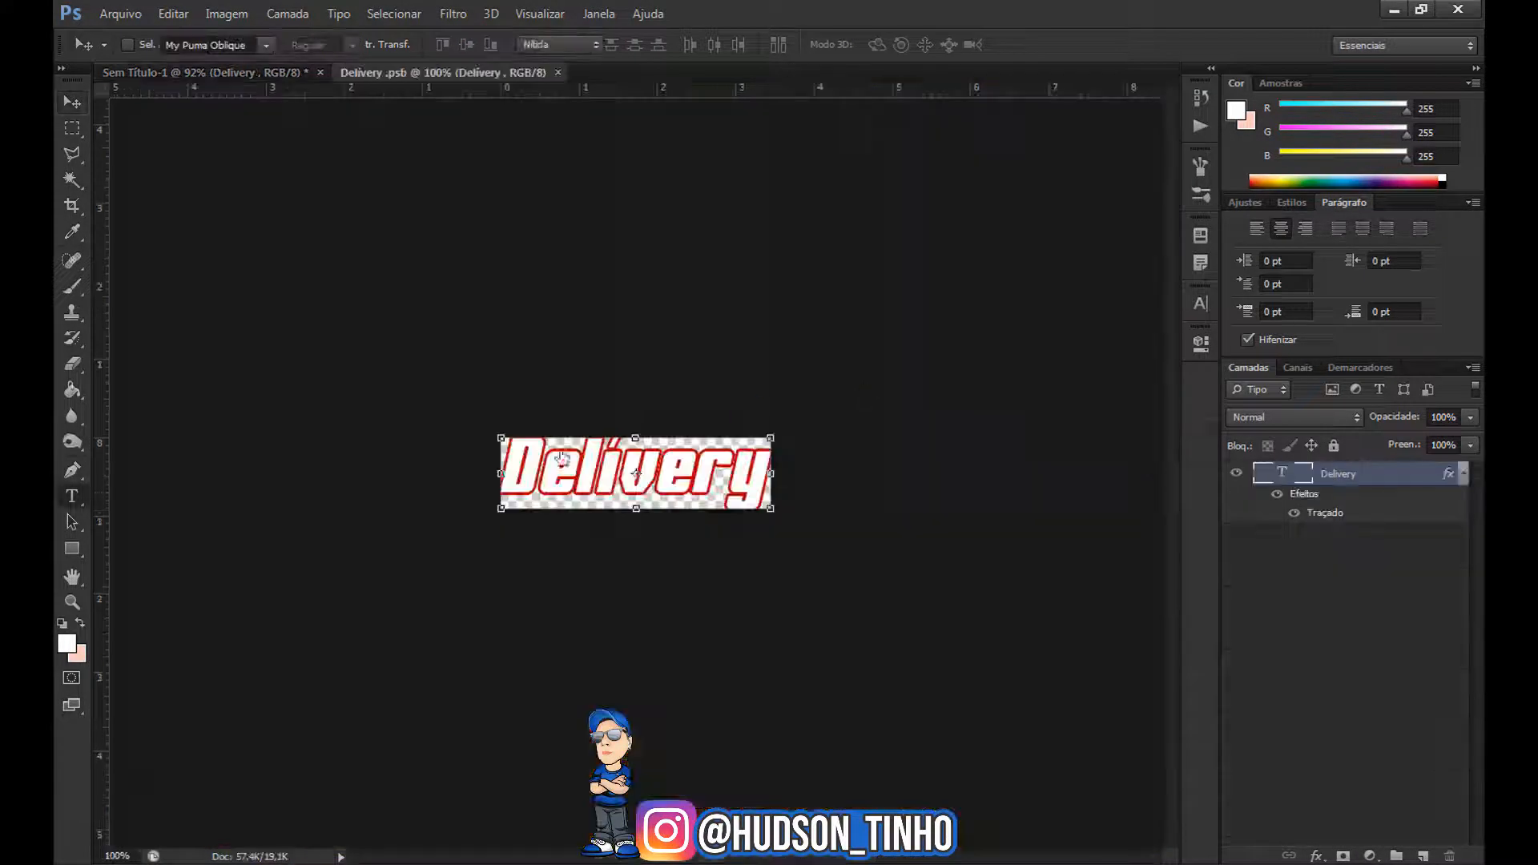
{"action": "left_click", "coordinate": [1200, 303]}
{"action": "left_click", "coordinate": [1061, 313]}
{"action": "scroll", "coordinate": [1218, 689], "scroll_direction": "down", "scroll_amount": 10}
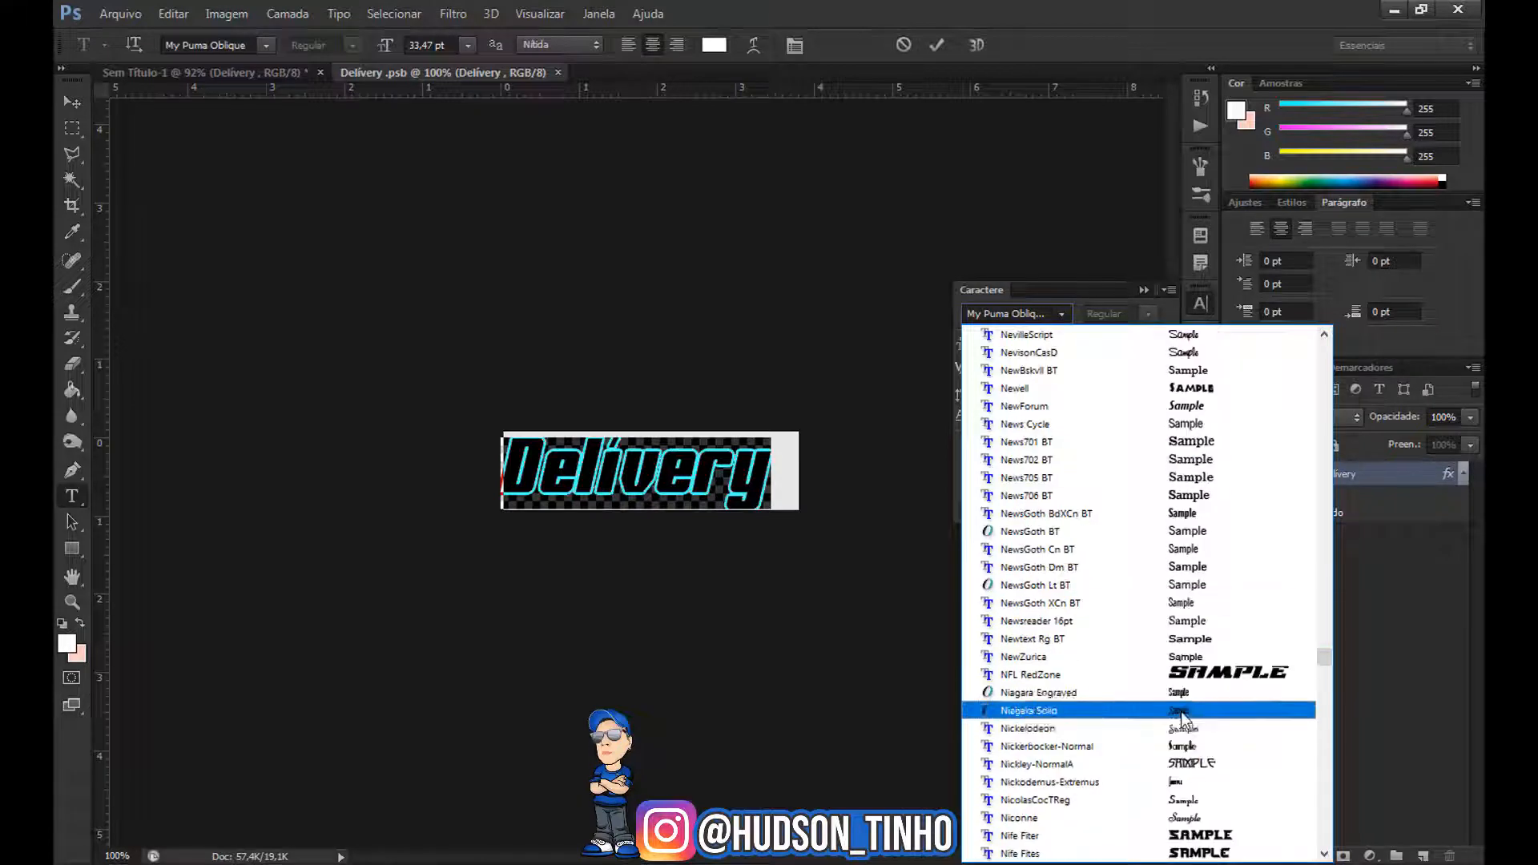
{"action": "scroll", "coordinate": [1194, 769], "scroll_direction": "down", "scroll_amount": 1}
{"action": "left_click", "coordinate": [1214, 784]}
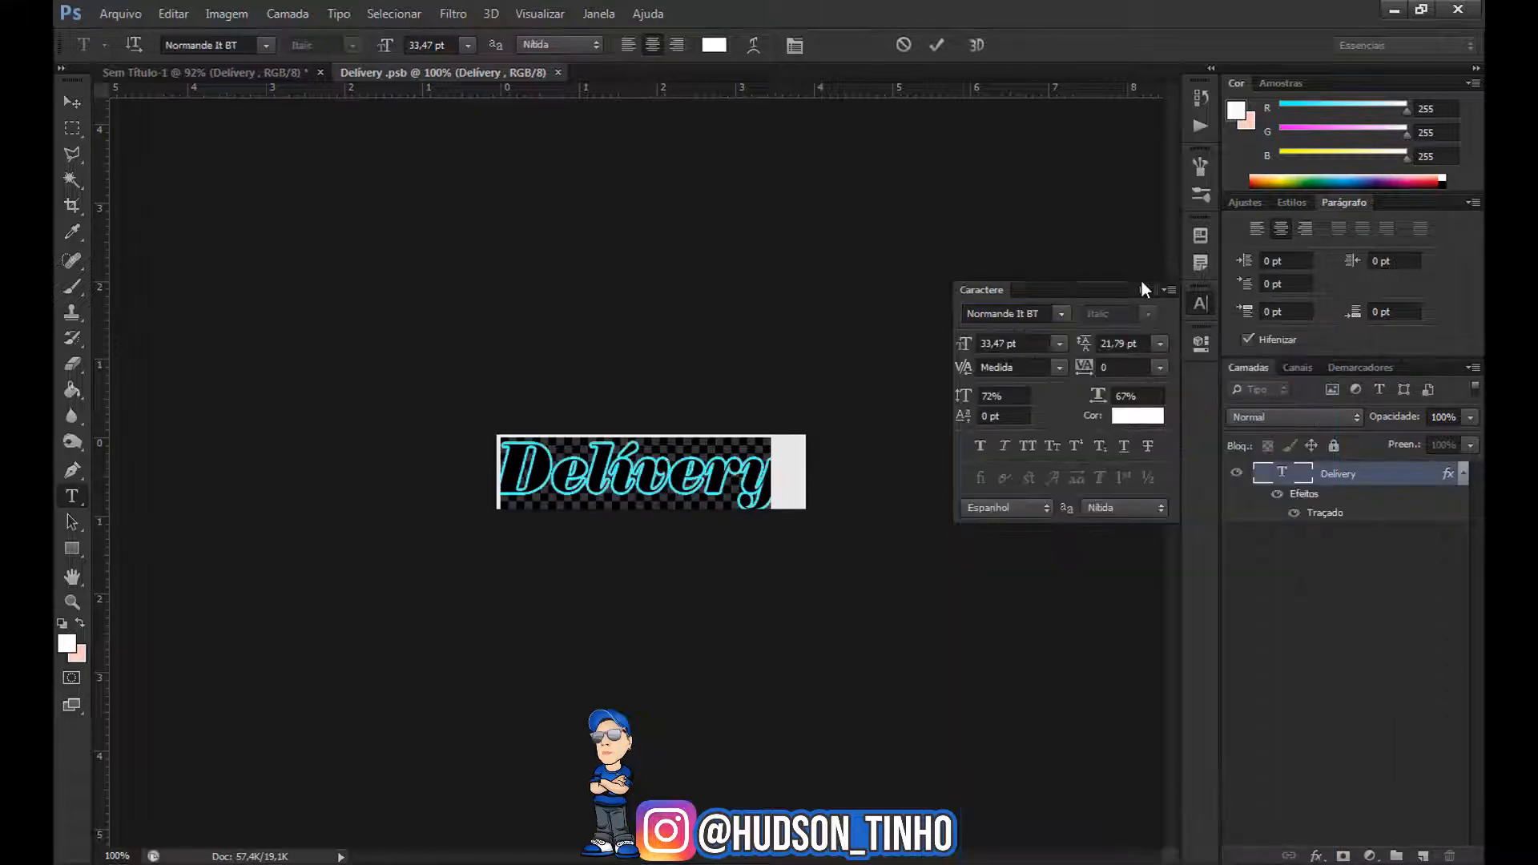
{"action": "left_click", "coordinate": [1143, 288]}
{"action": "left_click", "coordinate": [937, 47]}
{"action": "left_click", "coordinate": [72, 101]}
Extend the canvas on all four sides of the "Delívery" text, save and close the smart object, and reposition the text just above the phone bar
{"action": "key", "text": "c"}
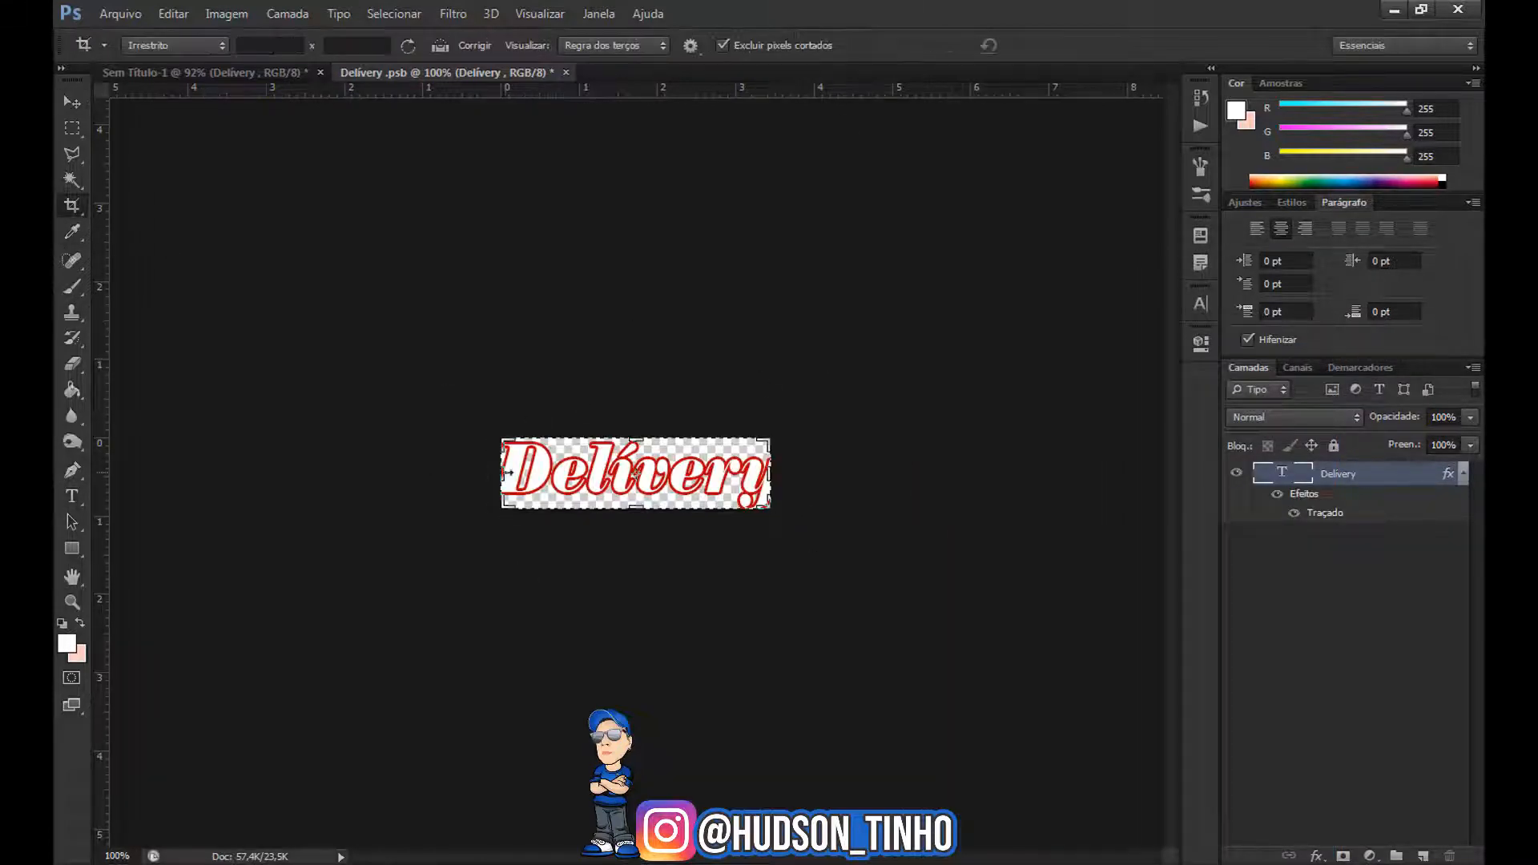
{"action": "left_click_drag", "start_coordinate": [501, 473], "coordinate": [484, 473]}
{"action": "left_click_drag", "start_coordinate": [788, 473], "coordinate": [808, 473]}
{"action": "left_click_drag", "start_coordinate": [636, 437], "coordinate": [636, 424]}
{"action": "left_click_drag", "start_coordinate": [639, 522], "coordinate": [639, 540]}
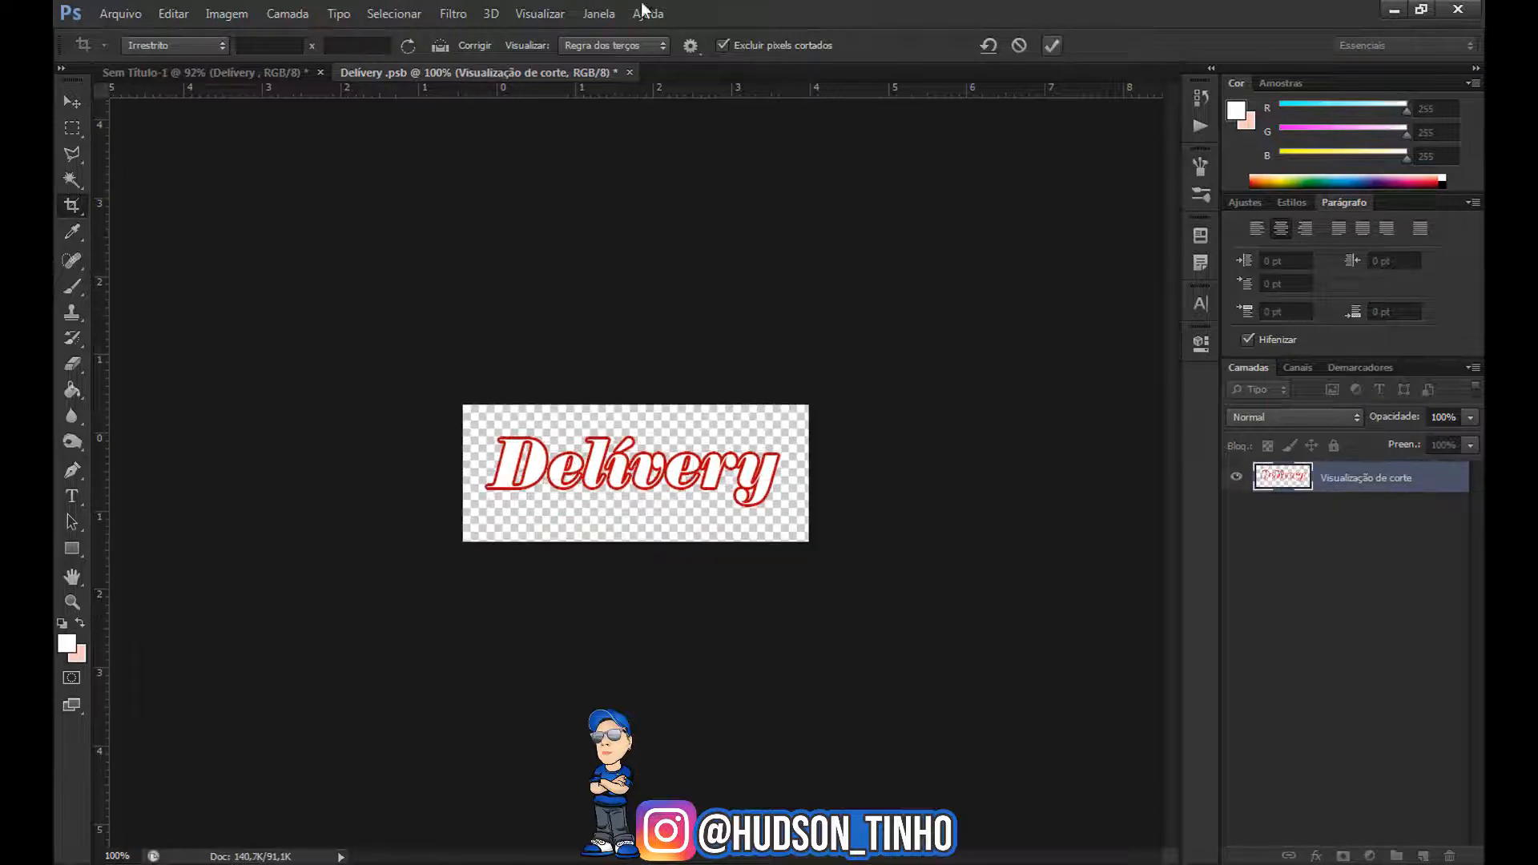
{"action": "left_click", "coordinate": [629, 73]}
{"action": "left_click", "coordinate": [671, 336]}
{"action": "left_click", "coordinate": [72, 102]}
{"action": "left_click_drag", "start_coordinate": [702, 732], "coordinate": [713, 749]}
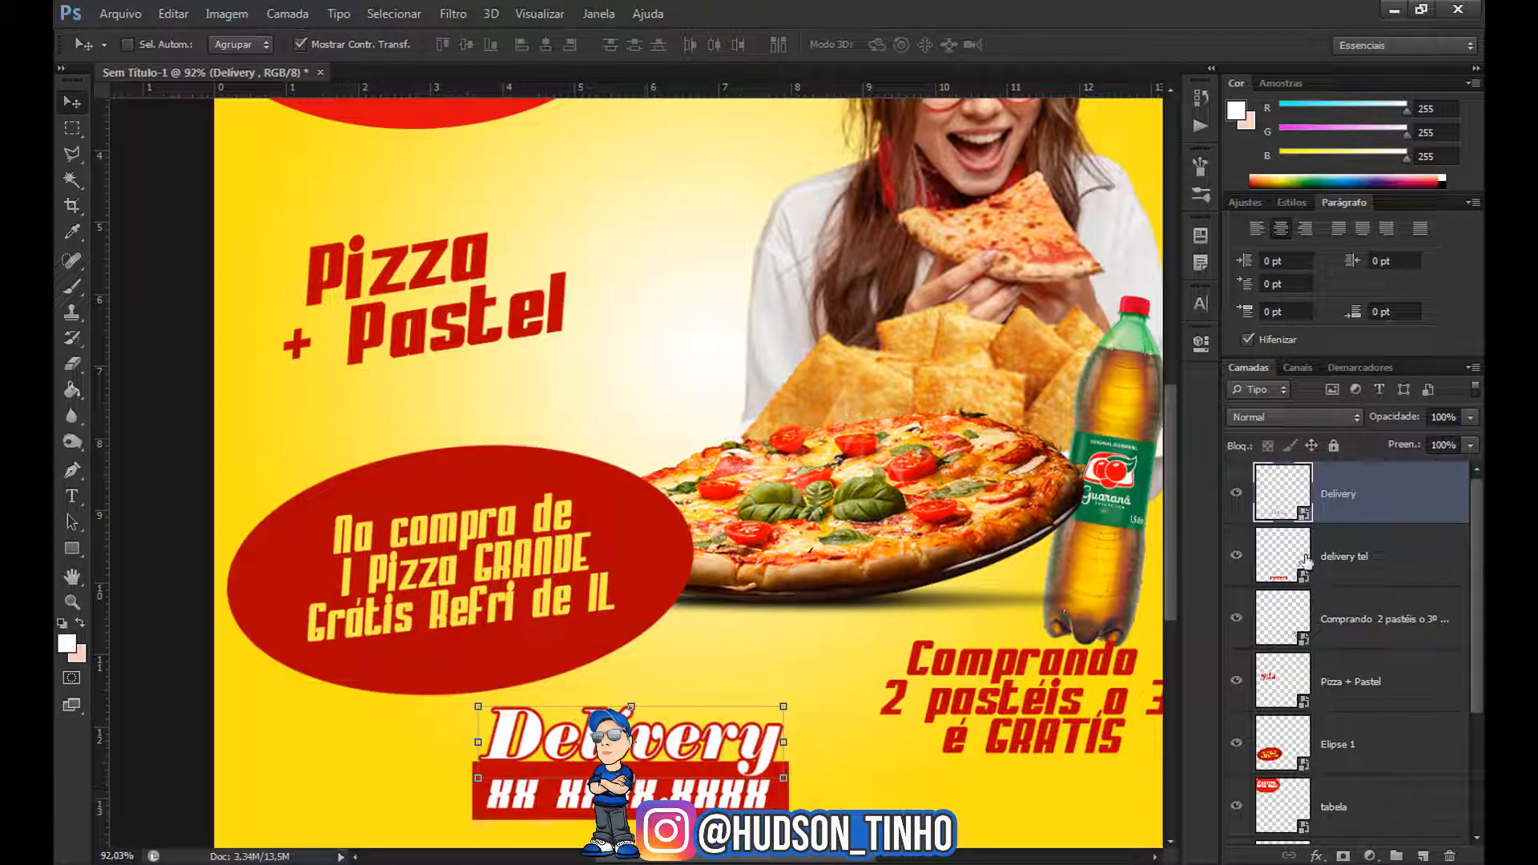
Open the delivery tel smart object, recolour the phone text to yellow (RGB 255, 235, 17), then save and close it
{"action": "double_click", "coordinate": [1282, 558]}
{"action": "left_click", "coordinate": [72, 496]}
{"action": "left_click", "coordinate": [497, 478]}
{"action": "key", "text": "ctrl+a"}
{"action": "left_click", "coordinate": [67, 644]}
{"action": "left_click", "coordinate": [1095, 471]}
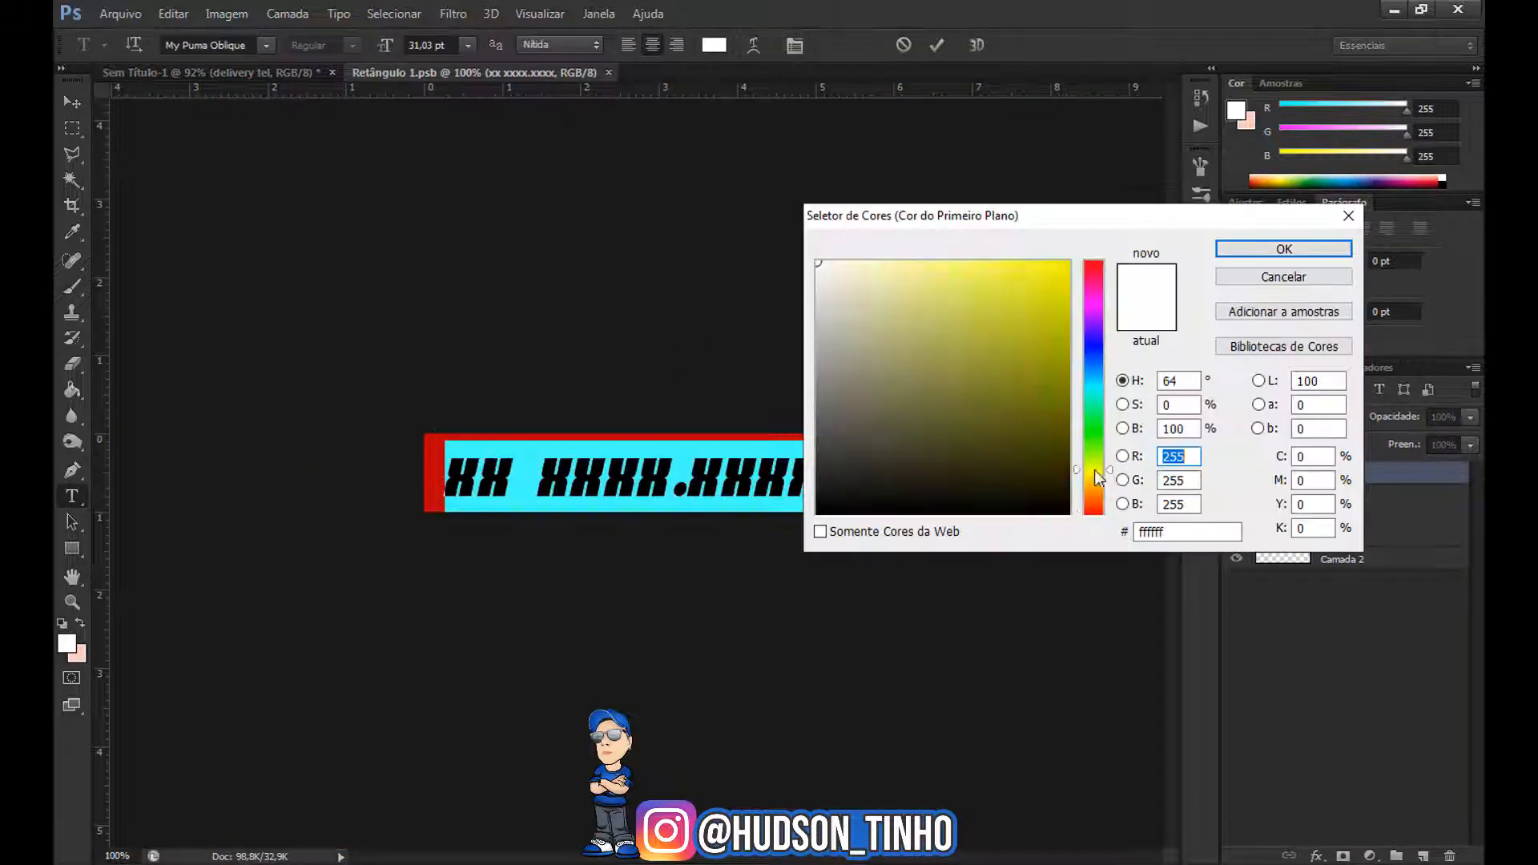
{"action": "left_click_drag", "start_coordinate": [1098, 479], "coordinate": [1094, 475]}
{"action": "left_click", "coordinate": [1053, 262]}
{"action": "left_click", "coordinate": [1284, 249]}
{"action": "left_click", "coordinate": [937, 45]}
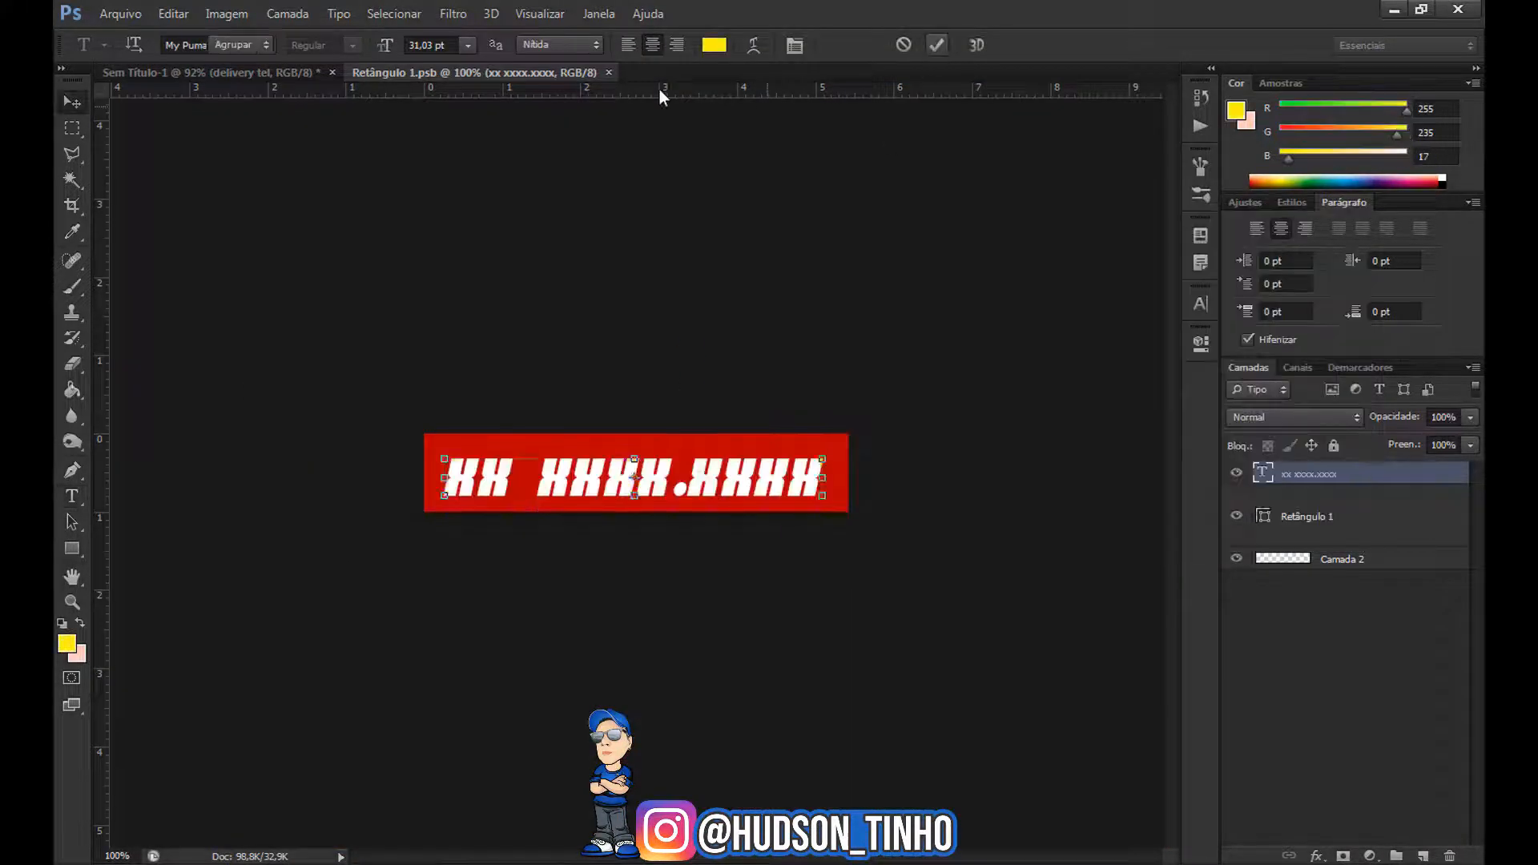
{"action": "left_click", "coordinate": [609, 73]}
{"action": "left_click", "coordinate": [700, 343]}
Open the plano de fundo smart object and place the blurred café image with the wooden table from the balcao de madeira folder
{"action": "scroll", "coordinate": [665, 333], "scroll_direction": "down", "scroll_amount": 3}
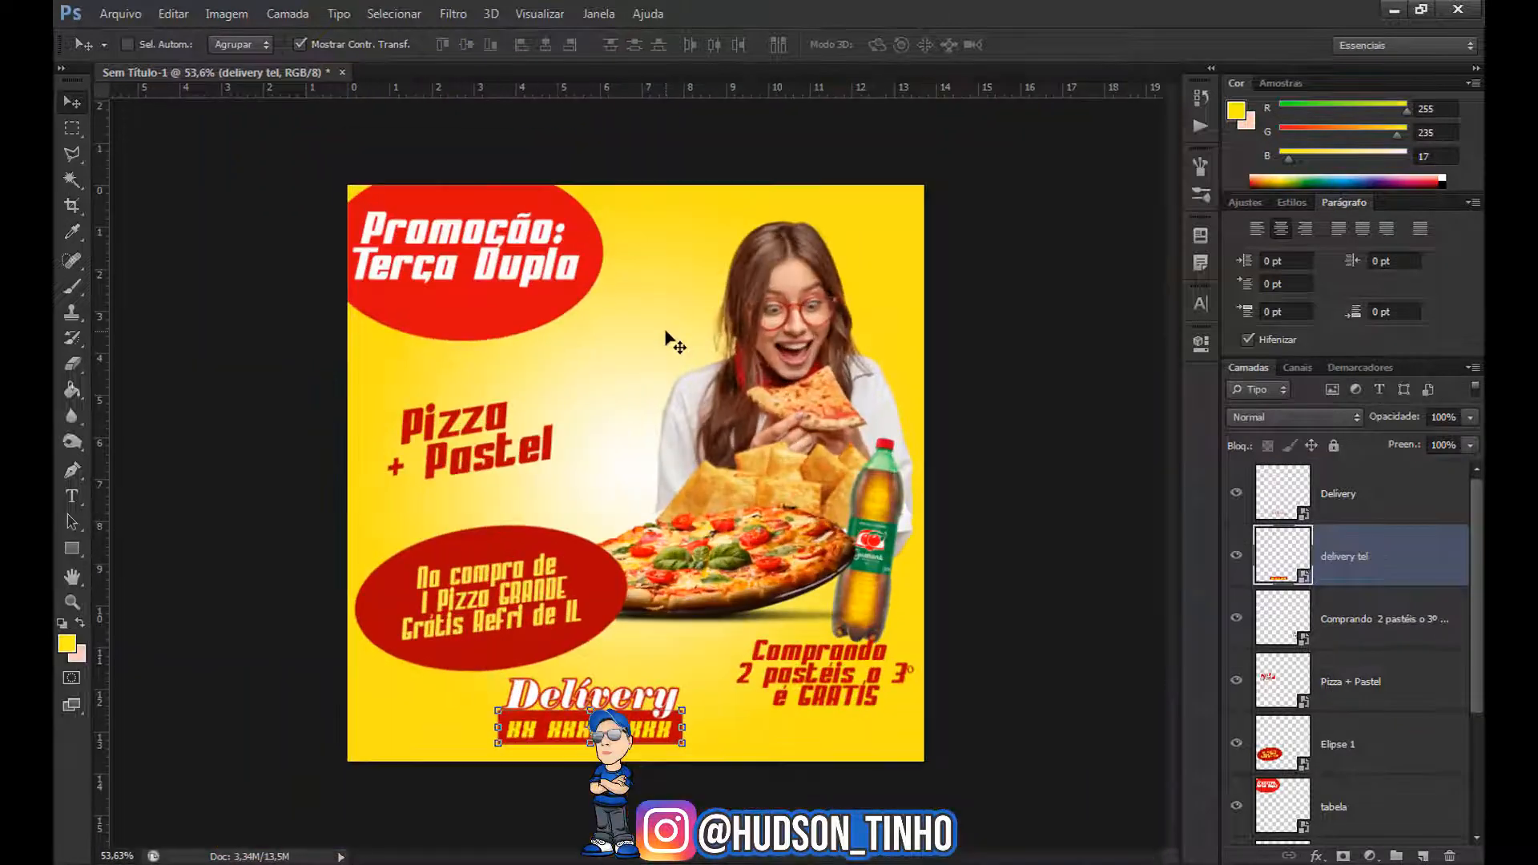
{"action": "scroll", "coordinate": [666, 333], "scroll_direction": "down", "scroll_amount": 1}
{"action": "scroll", "coordinate": [1298, 721], "scroll_direction": "down", "scroll_amount": 3}
{"action": "double_click", "coordinate": [1281, 814]}
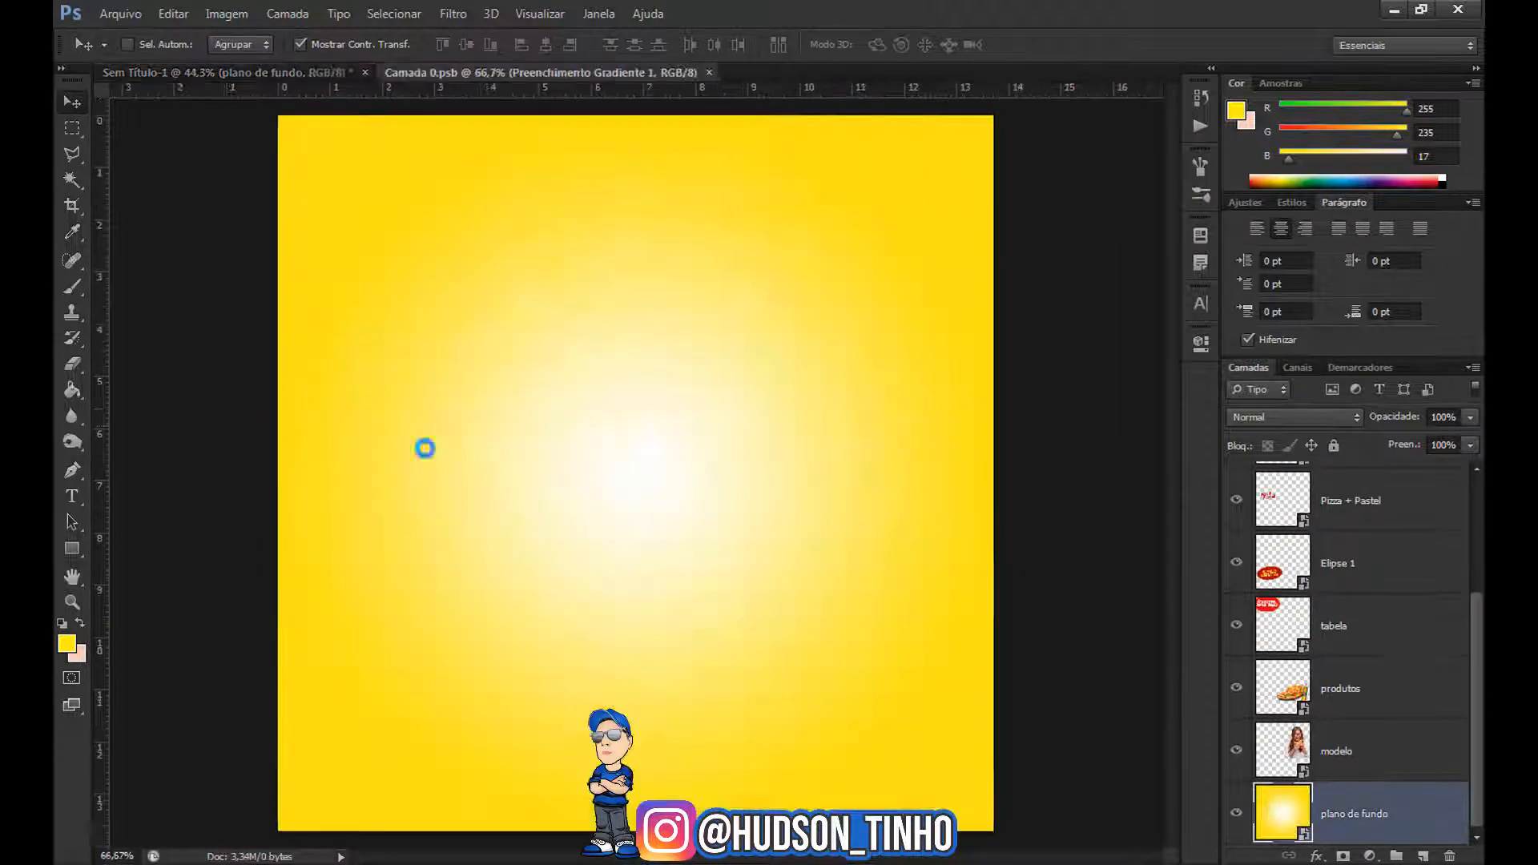
{"action": "left_click", "coordinate": [120, 13]}
{"action": "left_click", "coordinate": [129, 337]}
{"action": "left_click", "coordinate": [620, 513]}
{"action": "double_click", "coordinate": [952, 543]}
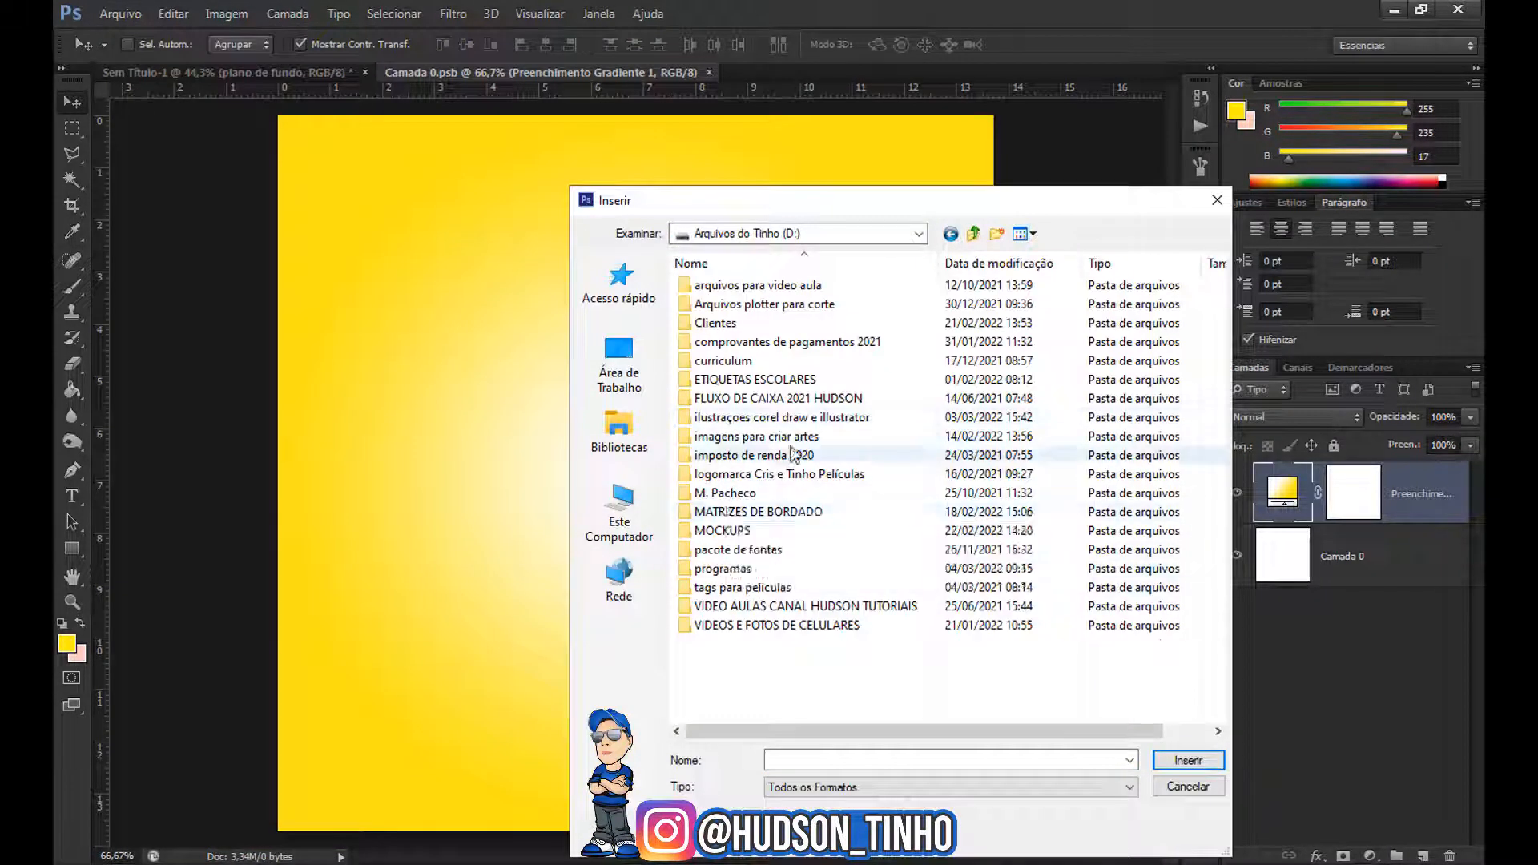
{"action": "double_click", "coordinate": [724, 455]}
{"action": "double_click", "coordinate": [724, 323]}
{"action": "scroll", "coordinate": [1036, 560], "scroll_direction": "down", "scroll_amount": 2}
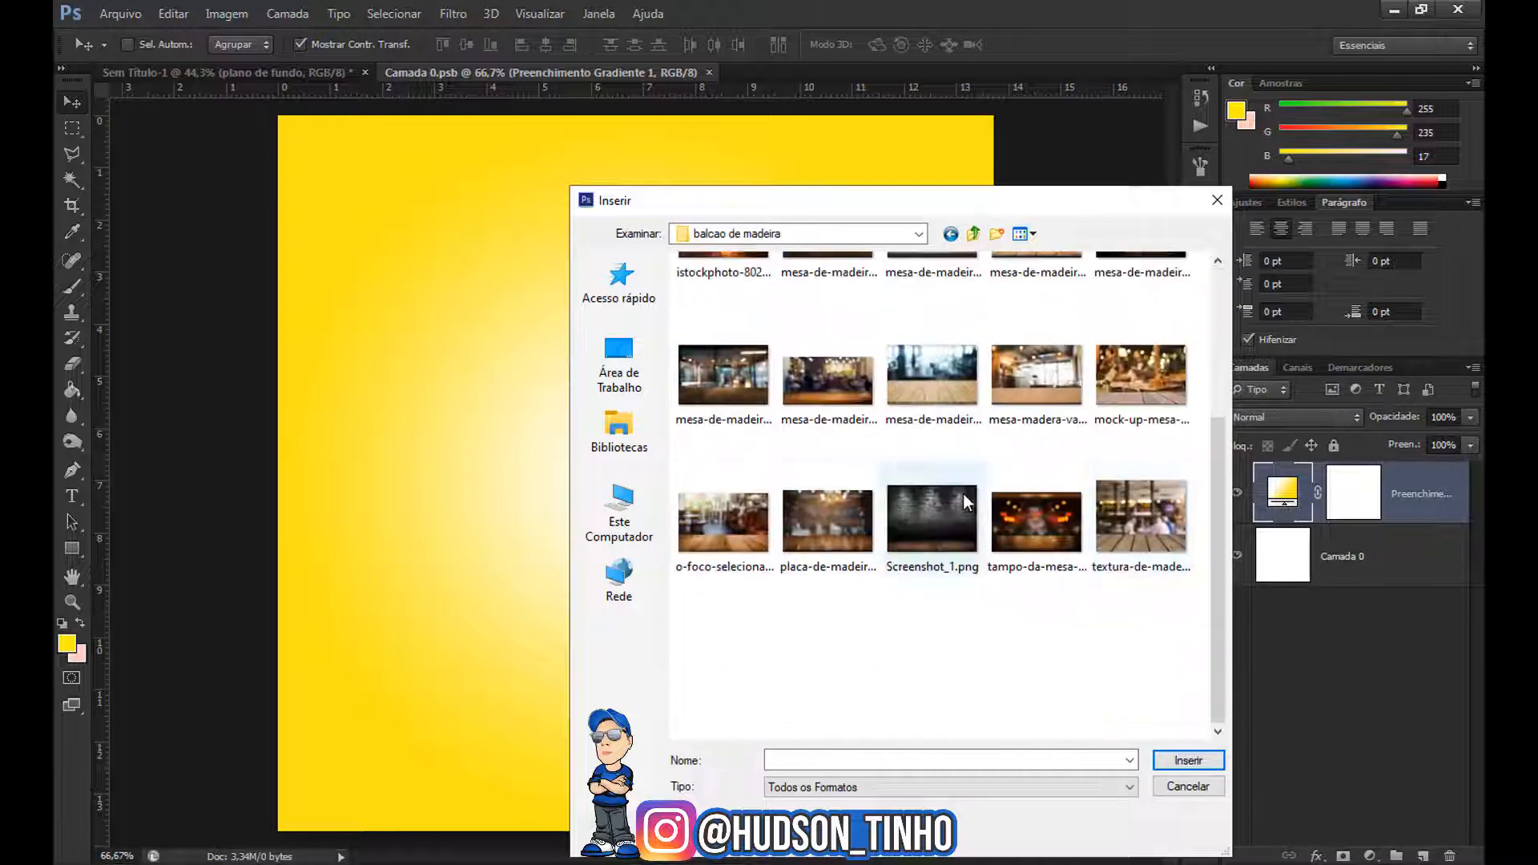
{"action": "left_click", "coordinate": [725, 489]}
{"action": "left_click", "coordinate": [1188, 760]}
Stretch the café image vertically to about 129% so it covers the whole canvas, then save and close the background smart object
{"action": "left_click_drag", "start_coordinate": [613, 122], "coordinate": [613, 111]}
{"action": "left_click_drag", "start_coordinate": [616, 710], "coordinate": [616, 843]}
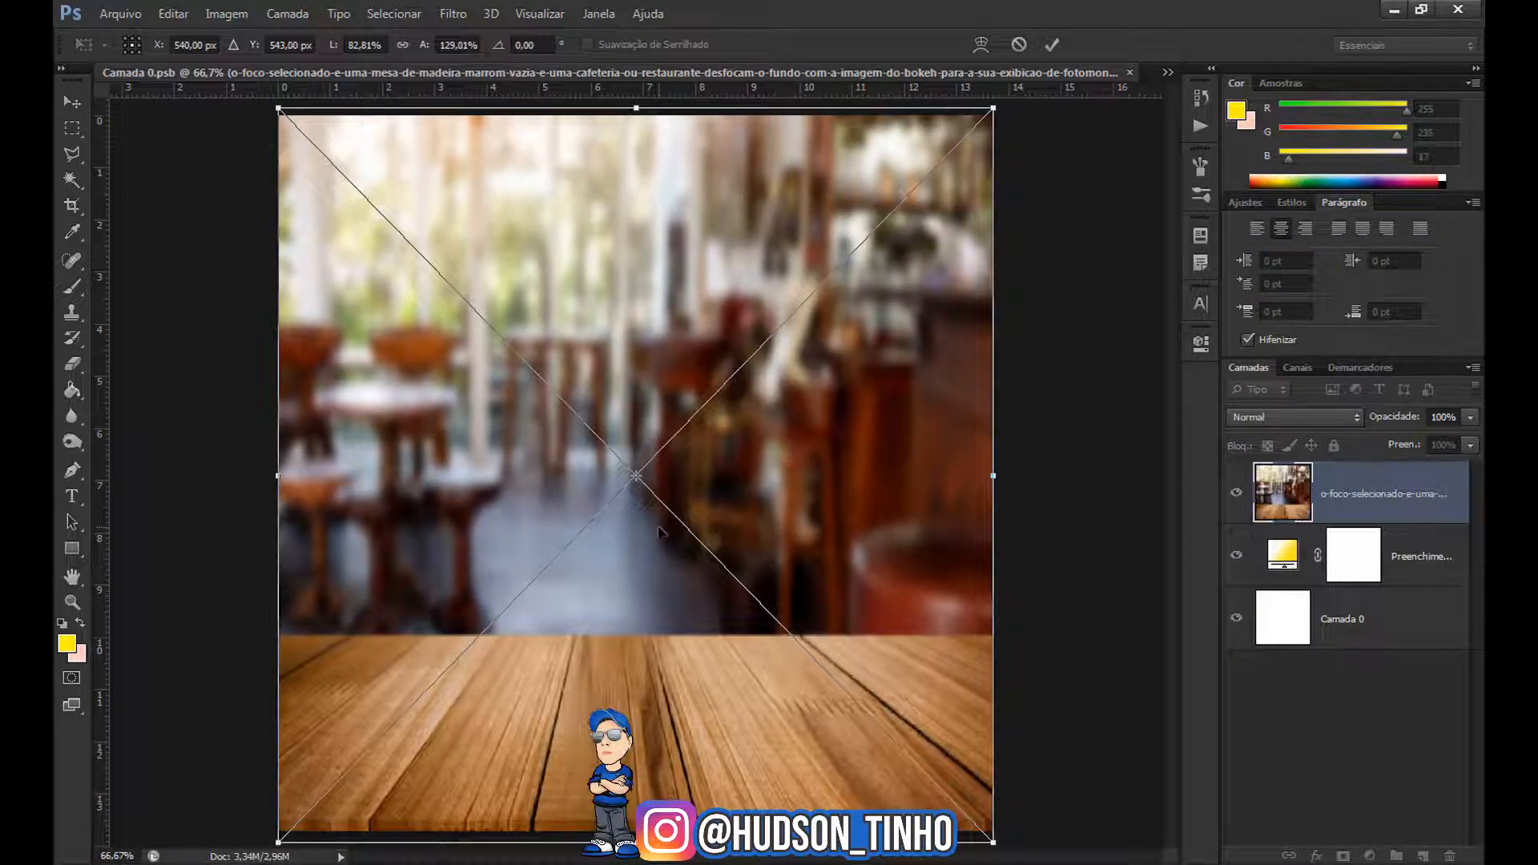
{"action": "key", "text": "Return"}
{"action": "left_click", "coordinate": [1130, 72]}
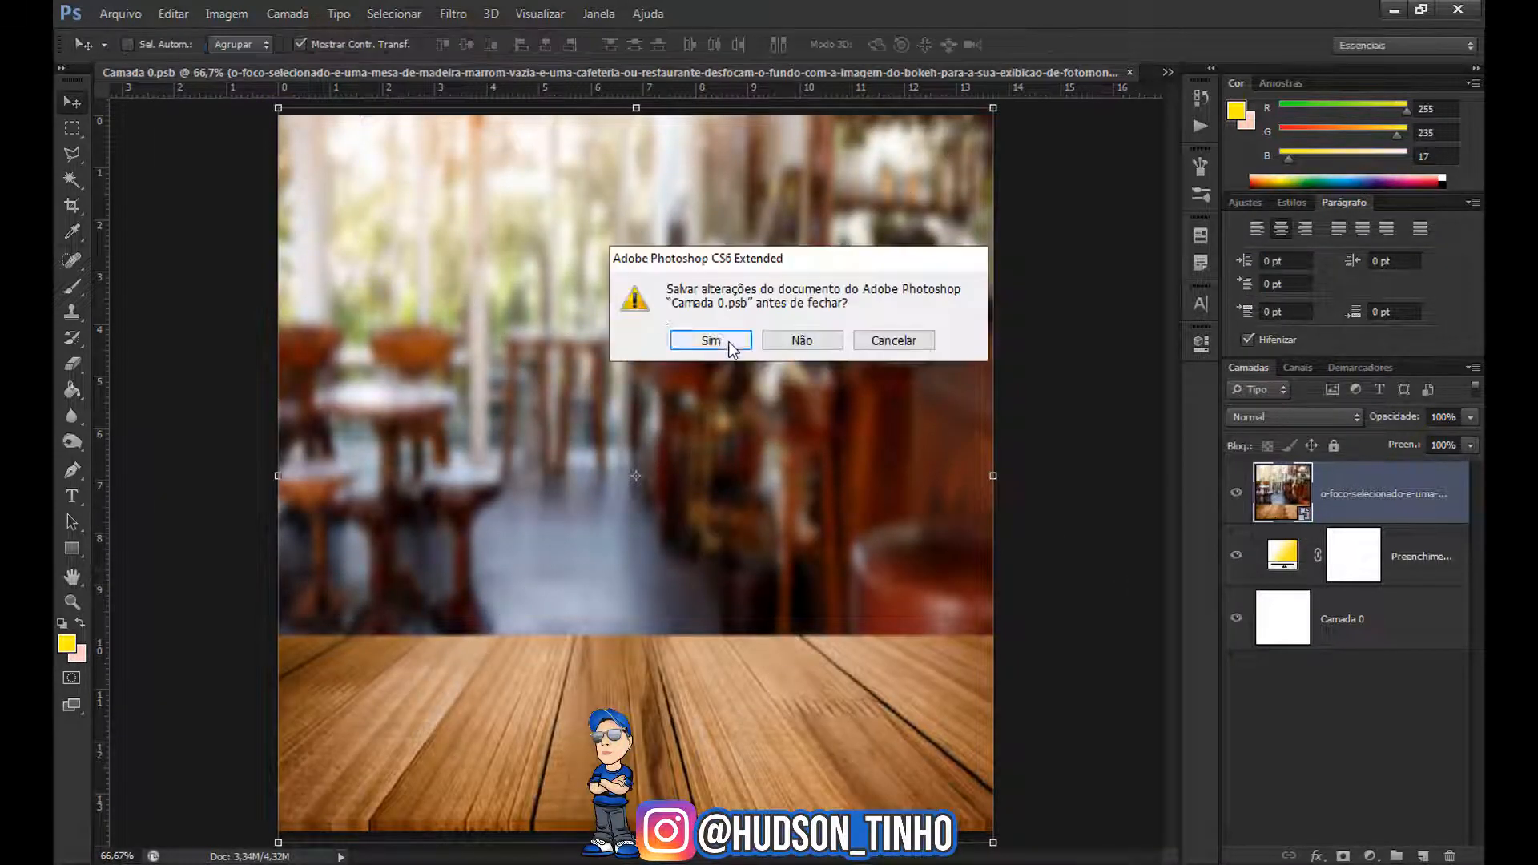
{"action": "left_click", "coordinate": [731, 343]}
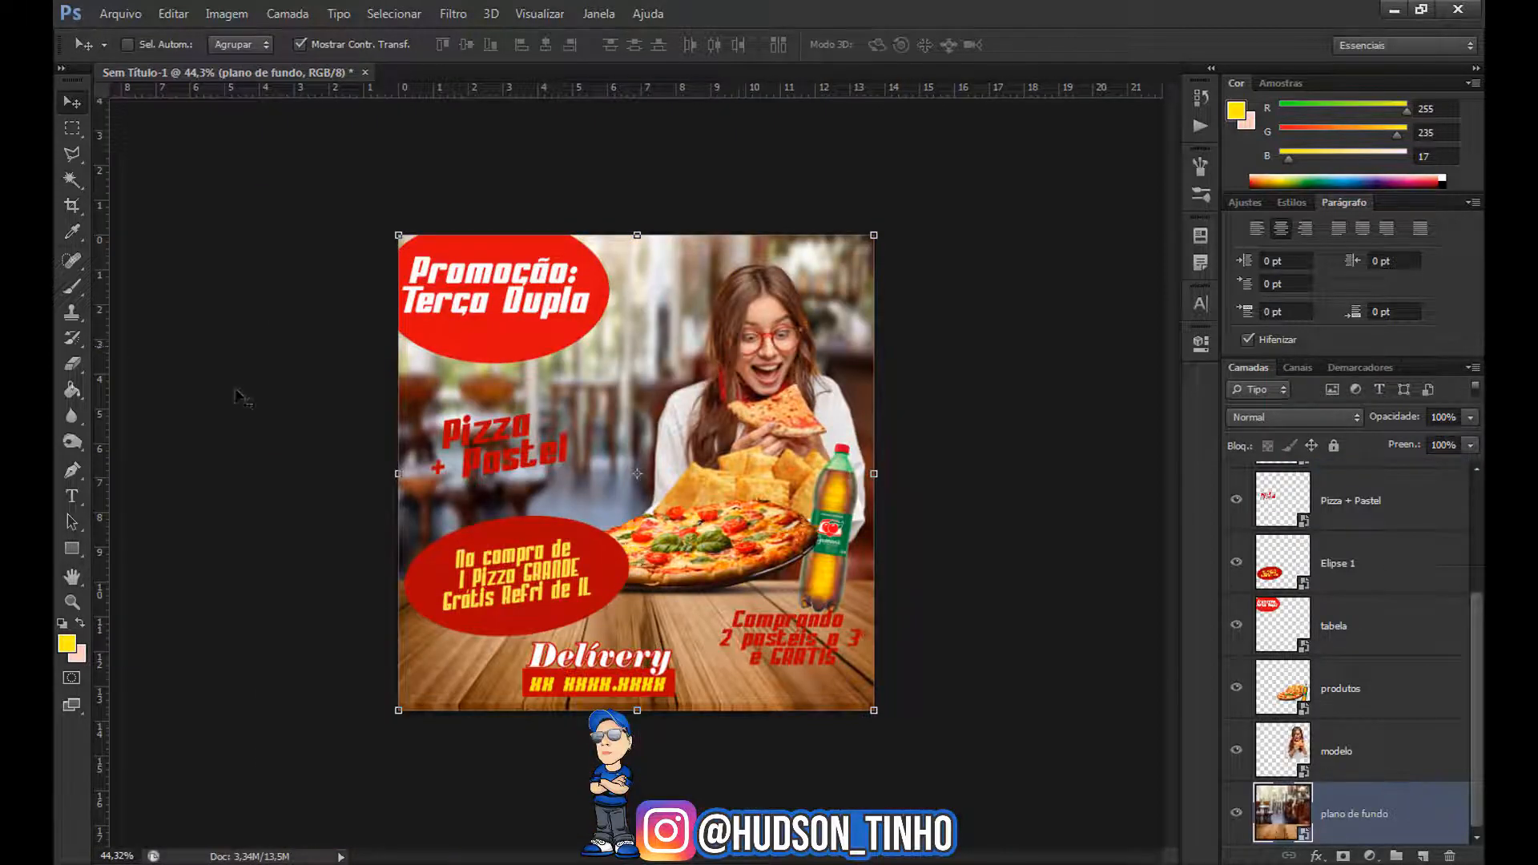
Open the Pizza + Pastel smart object, recolour its text to white, then save and close it
{"action": "scroll", "coordinate": [660, 503], "scroll_direction": "up", "scroll_amount": 3}
{"action": "scroll", "coordinate": [1281, 673], "scroll_direction": "up", "scroll_amount": 3}
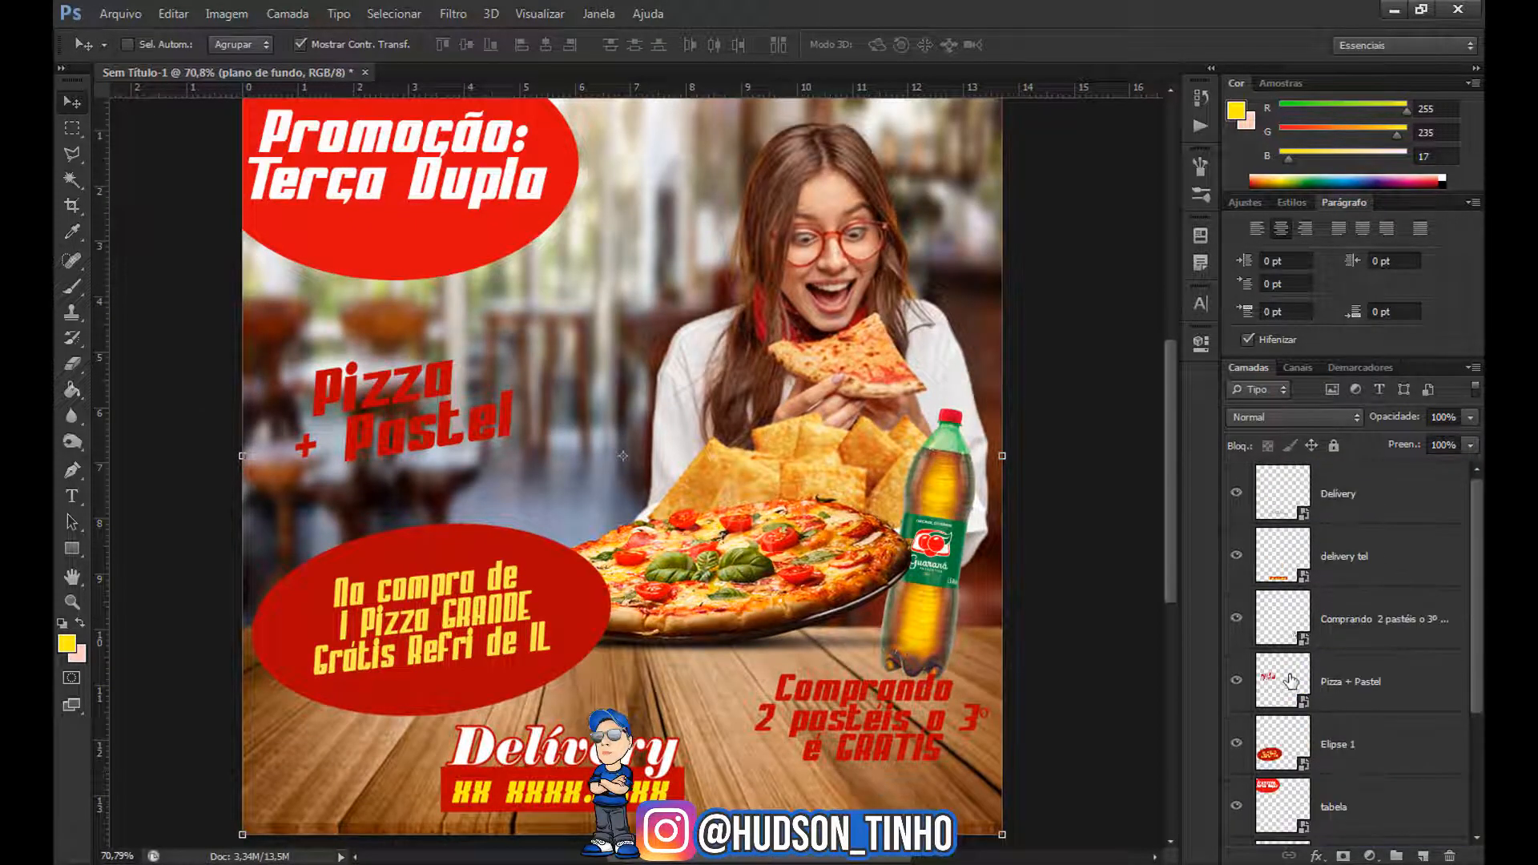
{"action": "left_click", "coordinate": [1274, 691]}
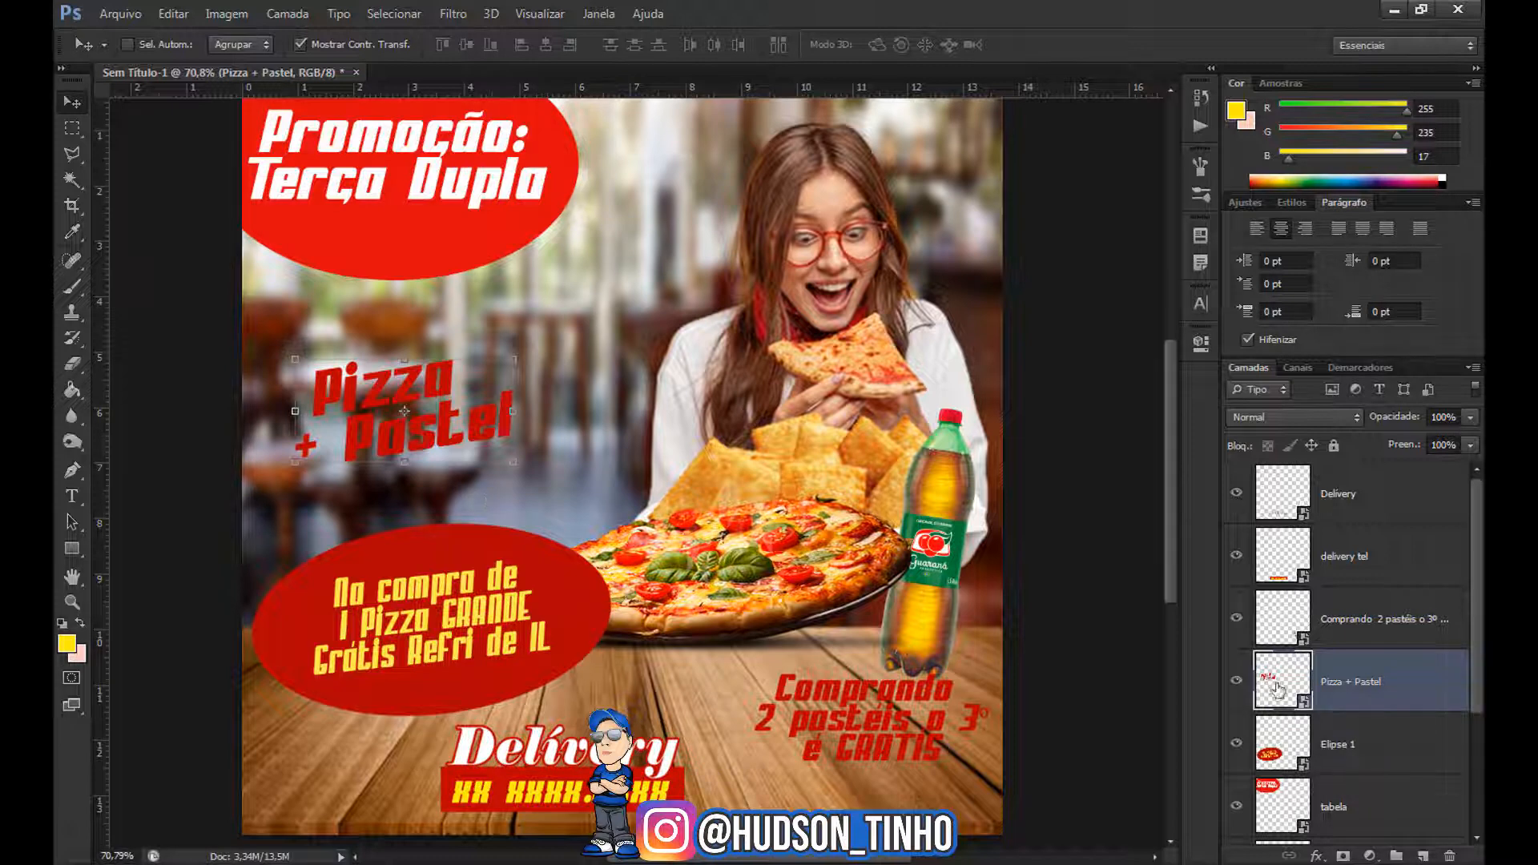
{"action": "double_click", "coordinate": [1277, 691]}
{"action": "double_click", "coordinate": [1282, 481]}
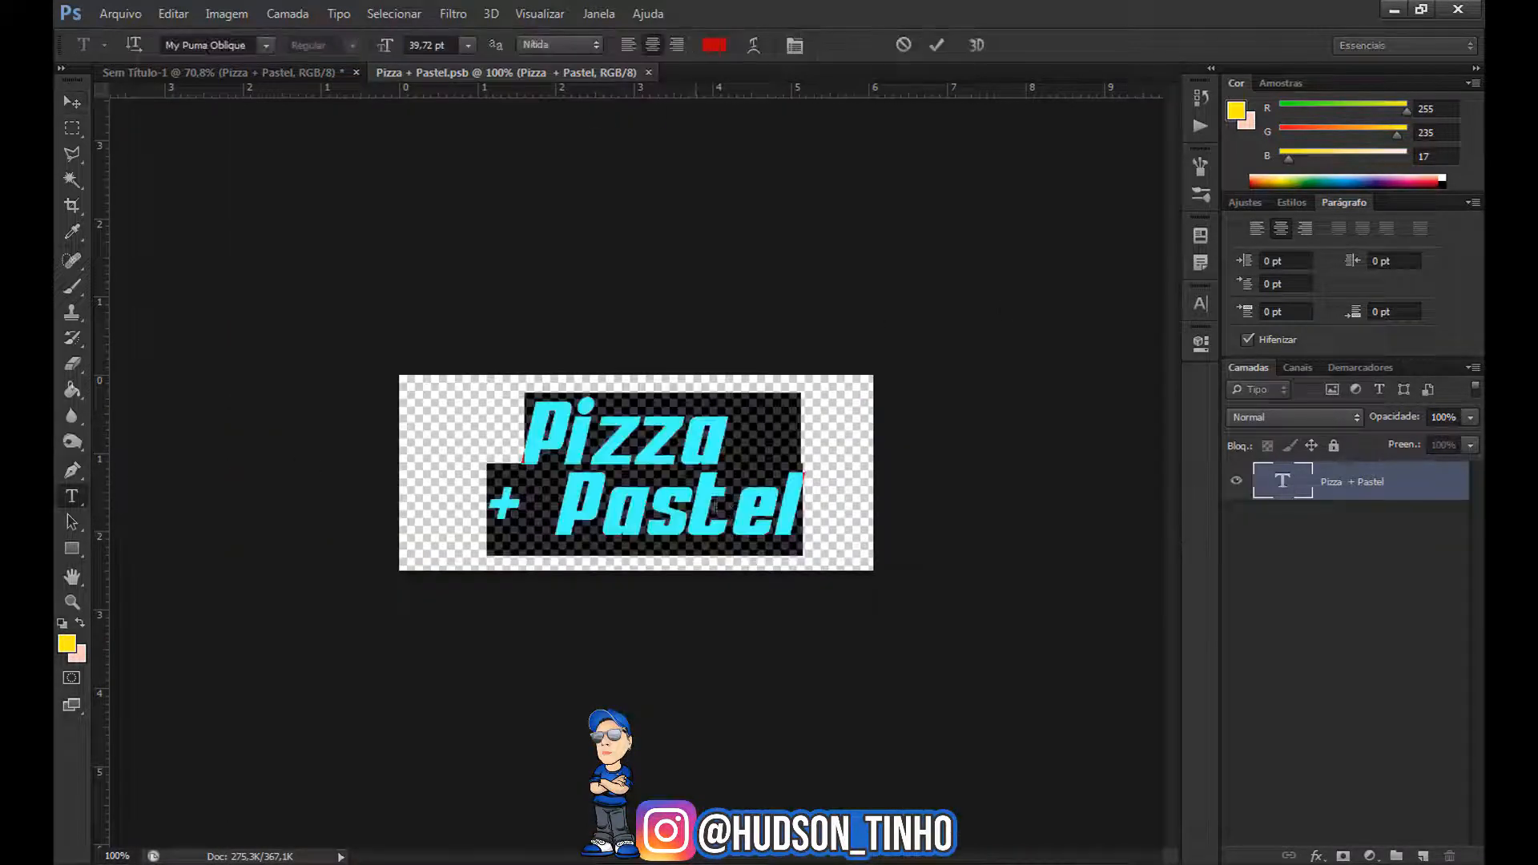
{"action": "left_click", "coordinate": [714, 45]}
{"action": "key", "text": "Return"}
{"action": "left_click", "coordinate": [936, 45]}
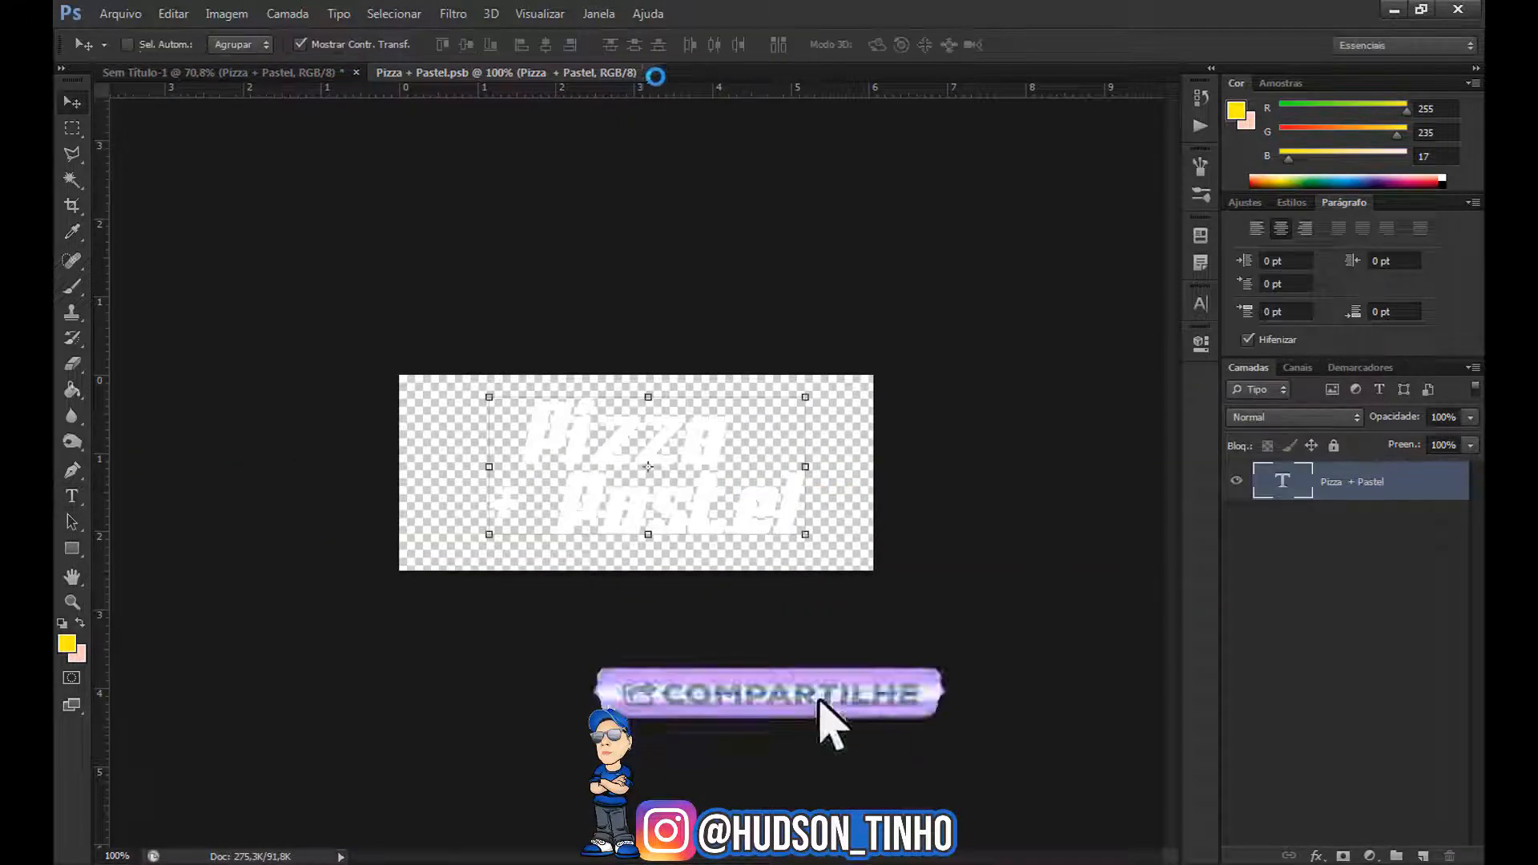
{"action": "key", "text": "ctrl+s"}
{"action": "key", "text": "ctrl+w"}
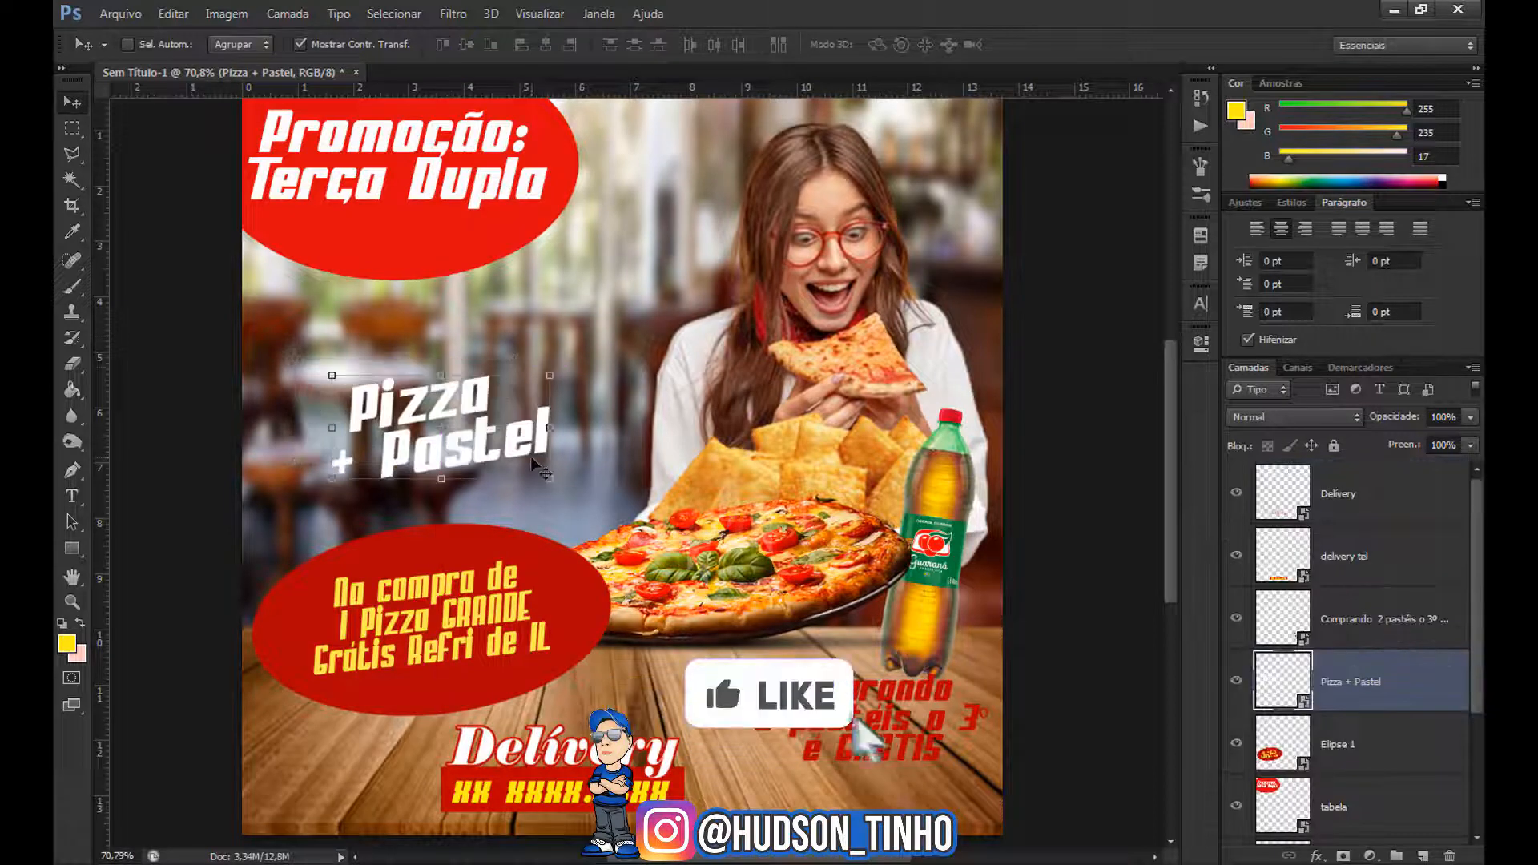
Open the "Comprando 2 pastéis o 3º é GRATÍS" smart object, recolour its text to yellow (feed2e), then save and close it
{"action": "left_click", "coordinate": [881, 731], "text": "ctrl"}
{"action": "left_click", "coordinate": [880, 721], "text": "ctrl"}
{"action": "left_click", "coordinate": [879, 730], "text": "ctrl"}
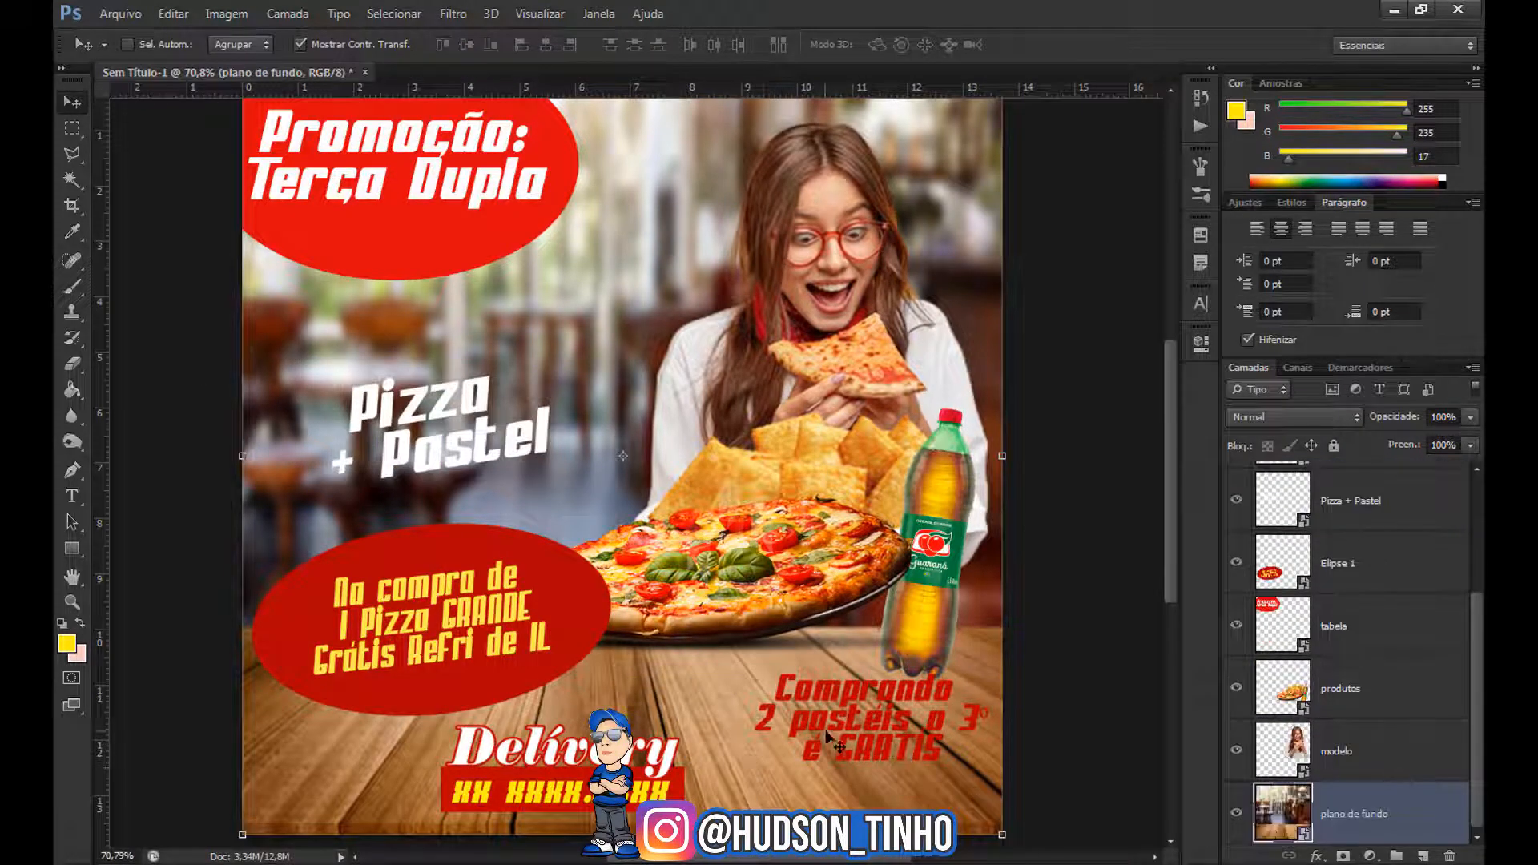
{"action": "left_click", "coordinate": [879, 723], "text": "ctrl"}
{"action": "left_click", "coordinate": [879, 733], "text": "ctrl"}
{"action": "left_click", "coordinate": [829, 717], "text": "ctrl"}
{"action": "double_click", "coordinate": [1281, 492]}
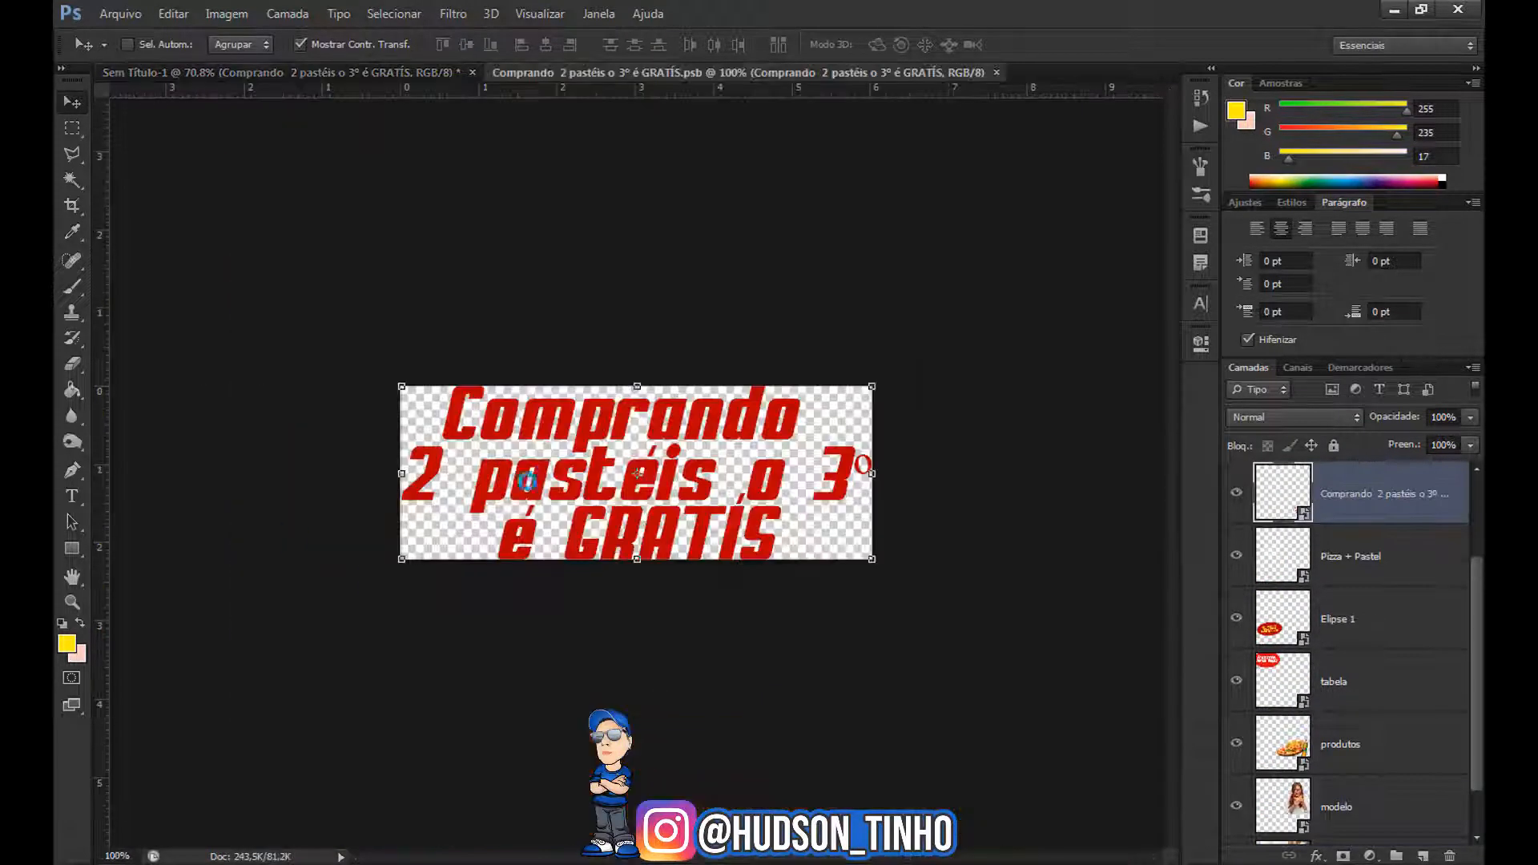
{"action": "left_click", "coordinate": [715, 45]}
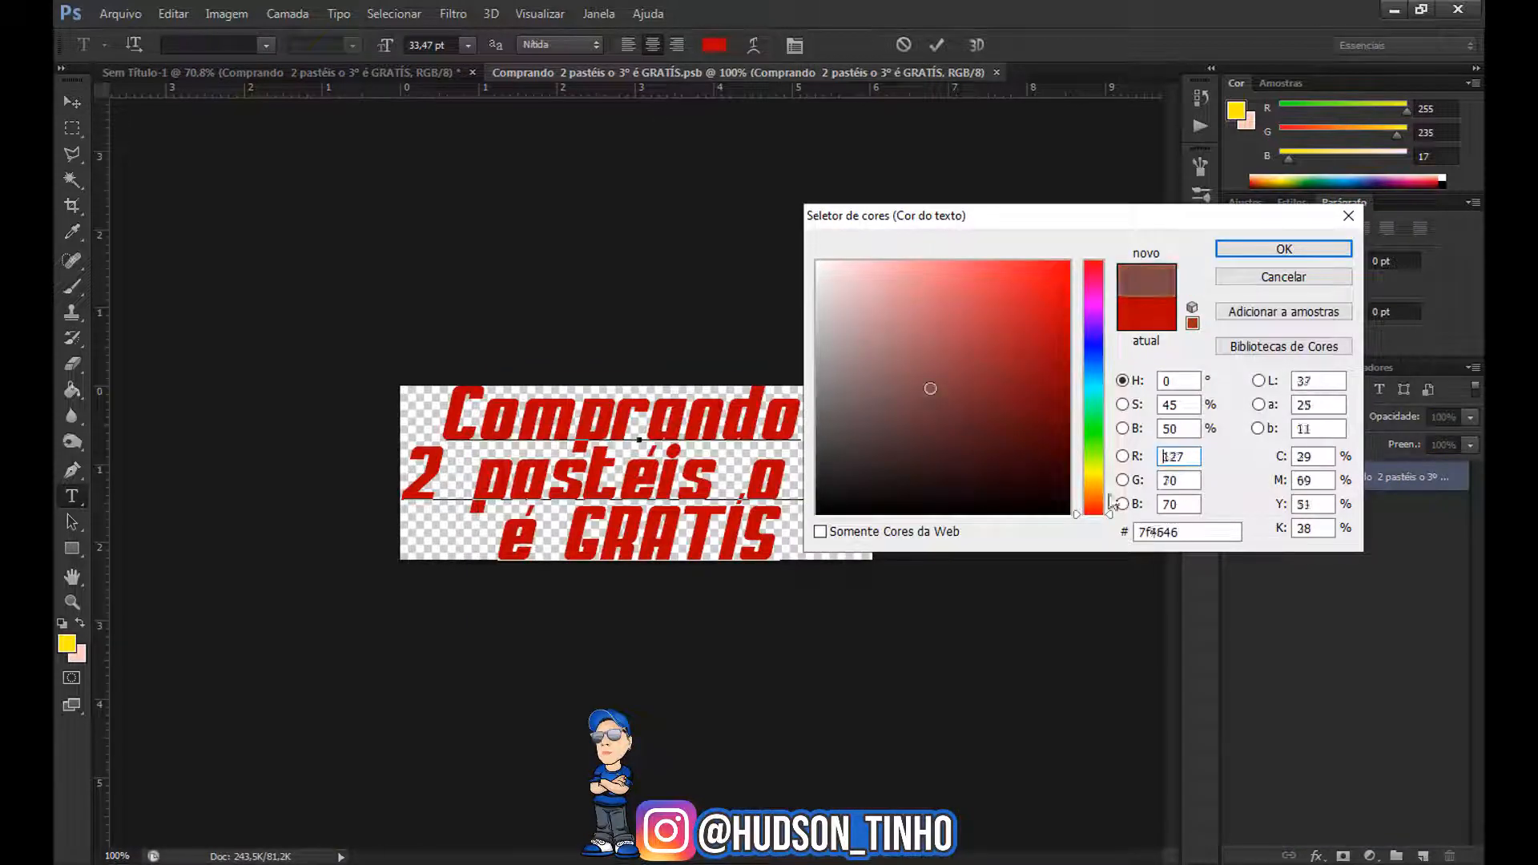
{"action": "left_click", "coordinate": [1094, 475]}
{"action": "left_click_drag", "start_coordinate": [1011, 309], "coordinate": [1025, 263]}
{"action": "left_click", "coordinate": [1269, 249]}
{"action": "left_click", "coordinate": [937, 45]}
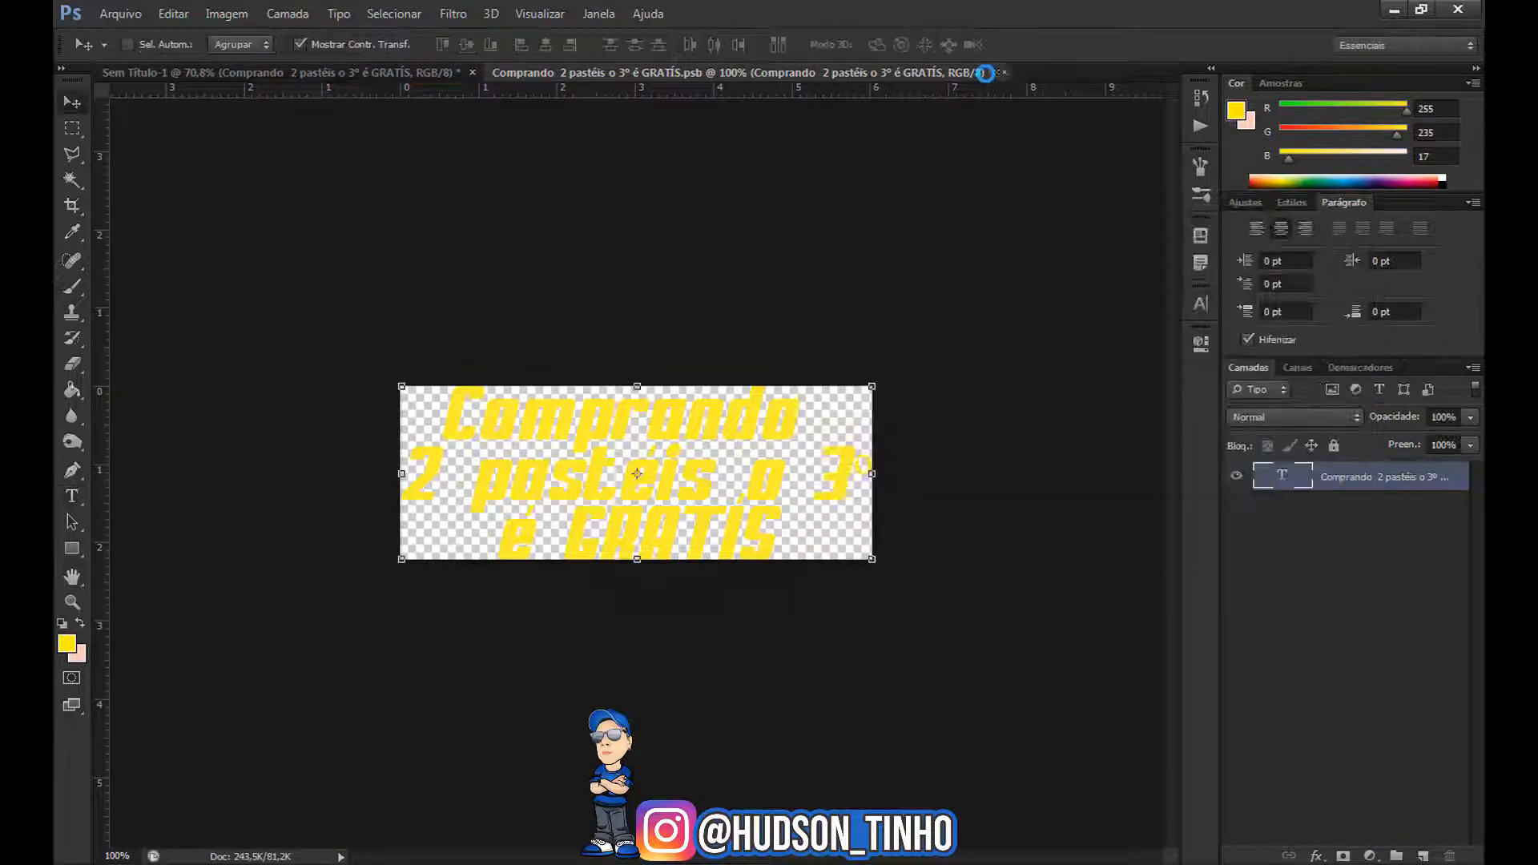
{"action": "left_click", "coordinate": [1003, 73]}
{"action": "left_click", "coordinate": [691, 345]}
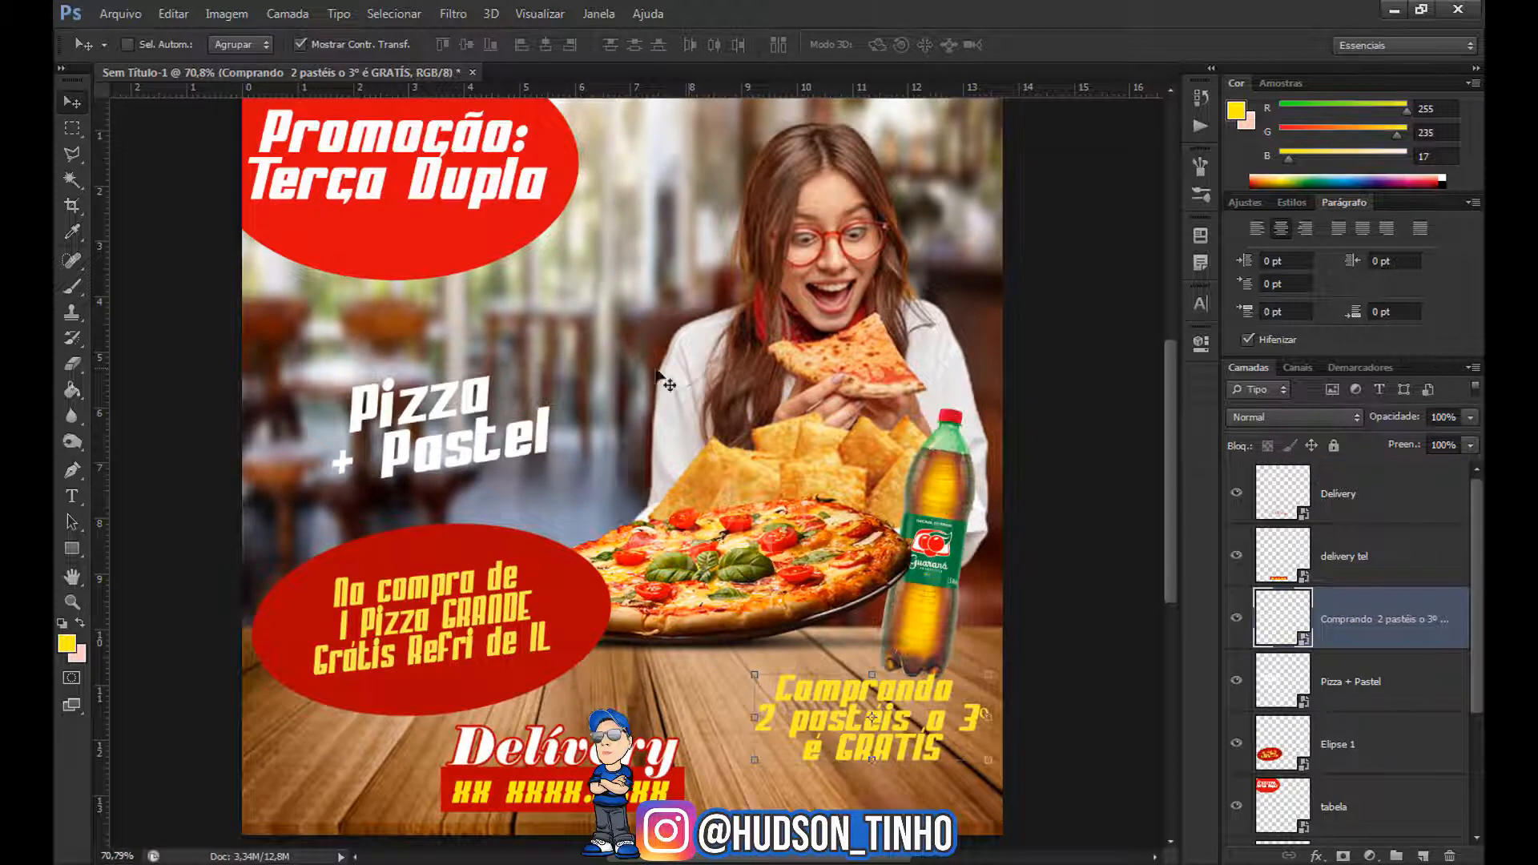
Recolour the "Comprando 2 pastéis o 3º é GRATÍS" text to white in its smart object, save it, and move the text slightly down
{"action": "double_click", "coordinate": [1278, 619]}
{"action": "double_click", "coordinate": [1281, 476]}
{"action": "left_click", "coordinate": [714, 45]}
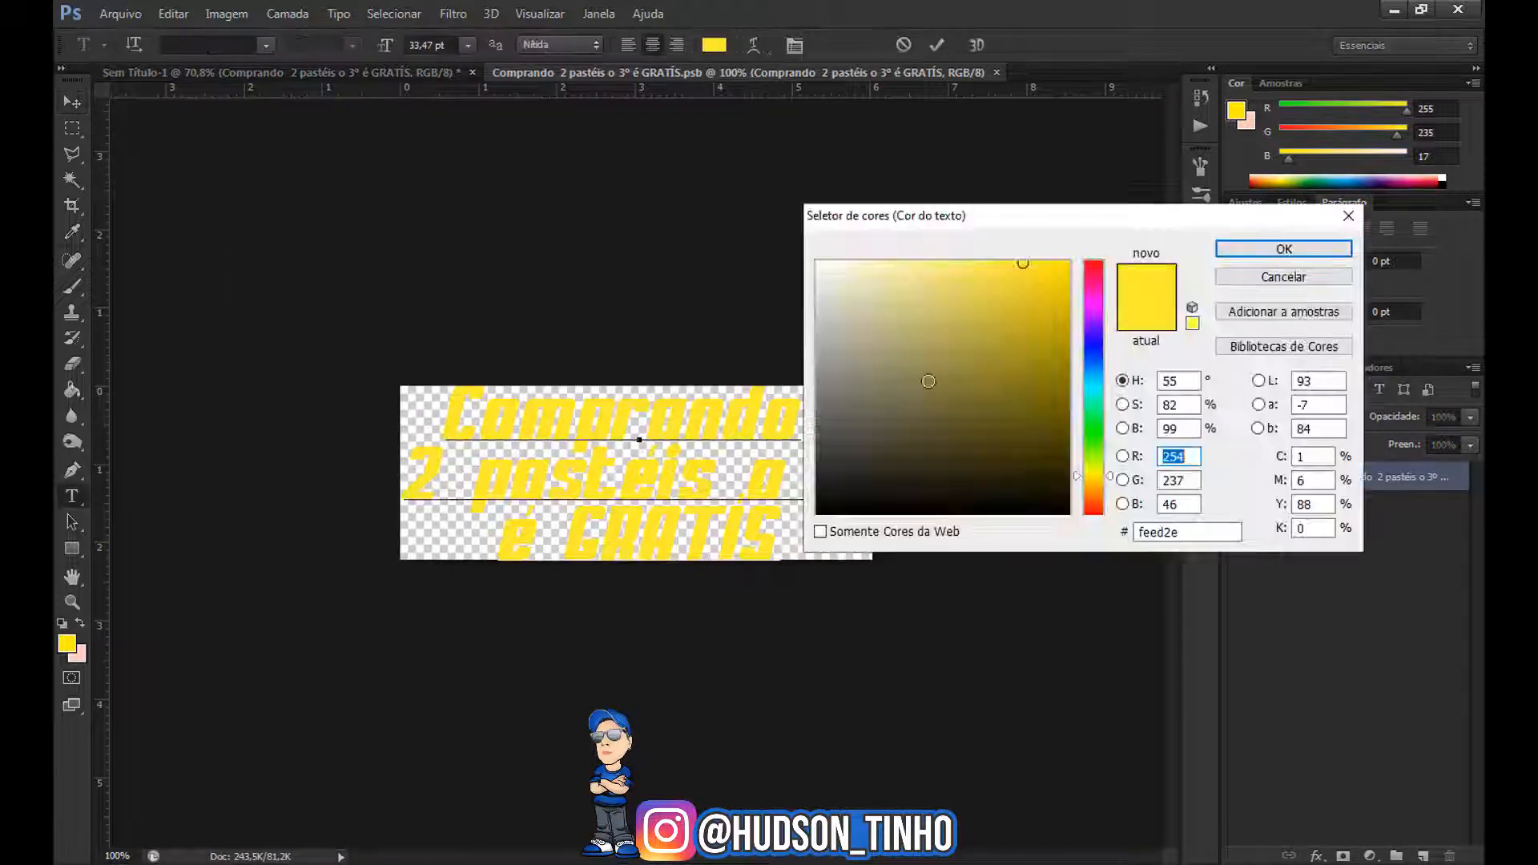
{"action": "left_click", "coordinate": [818, 265]}
{"action": "left_click", "coordinate": [1280, 250]}
{"action": "left_click", "coordinate": [936, 46]}
{"action": "left_click", "coordinate": [1005, 73]}
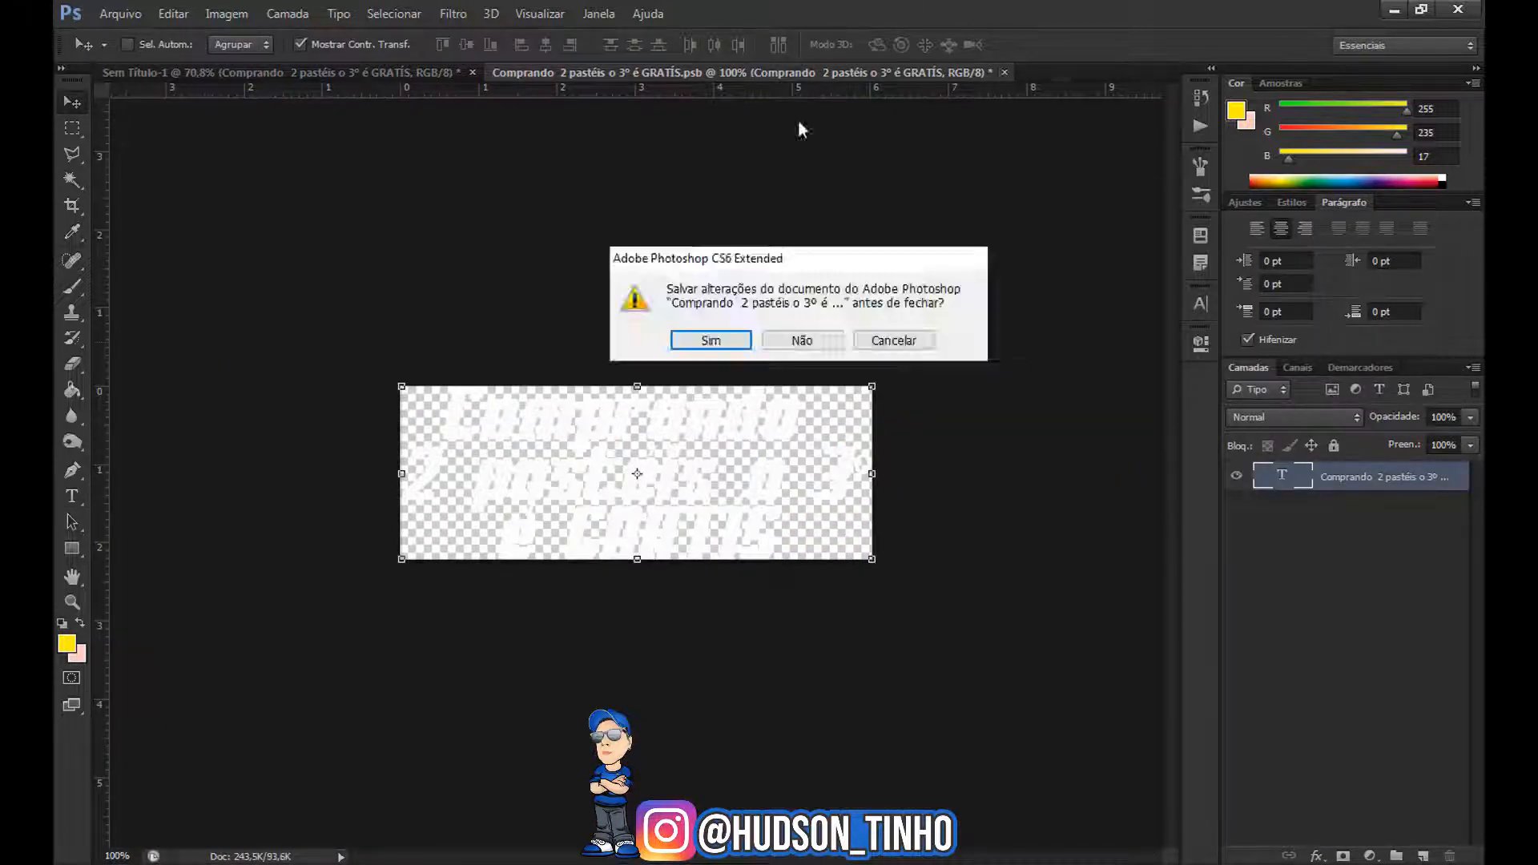
{"action": "left_click", "coordinate": [706, 341]}
{"action": "left_click_drag", "start_coordinate": [915, 711], "coordinate": [915, 718]}
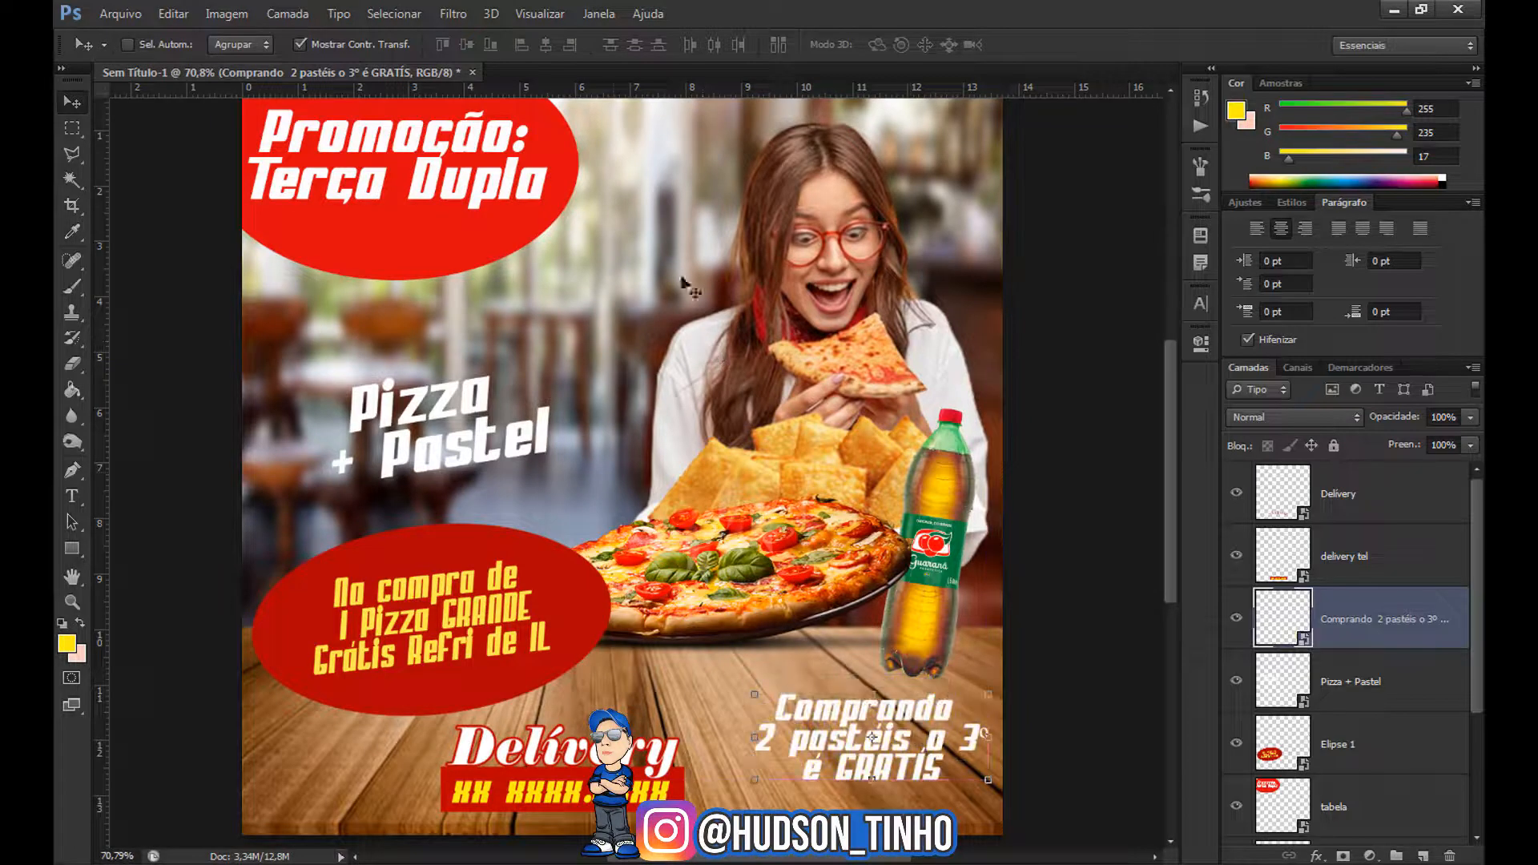
Save the document to the desktop as a Photoshop file named FLYER DE PROMOÇÃO COMIDA
{"action": "scroll", "coordinate": [683, 284], "scroll_direction": "down", "scroll_amount": 1}
{"action": "left_click", "coordinate": [120, 14]}
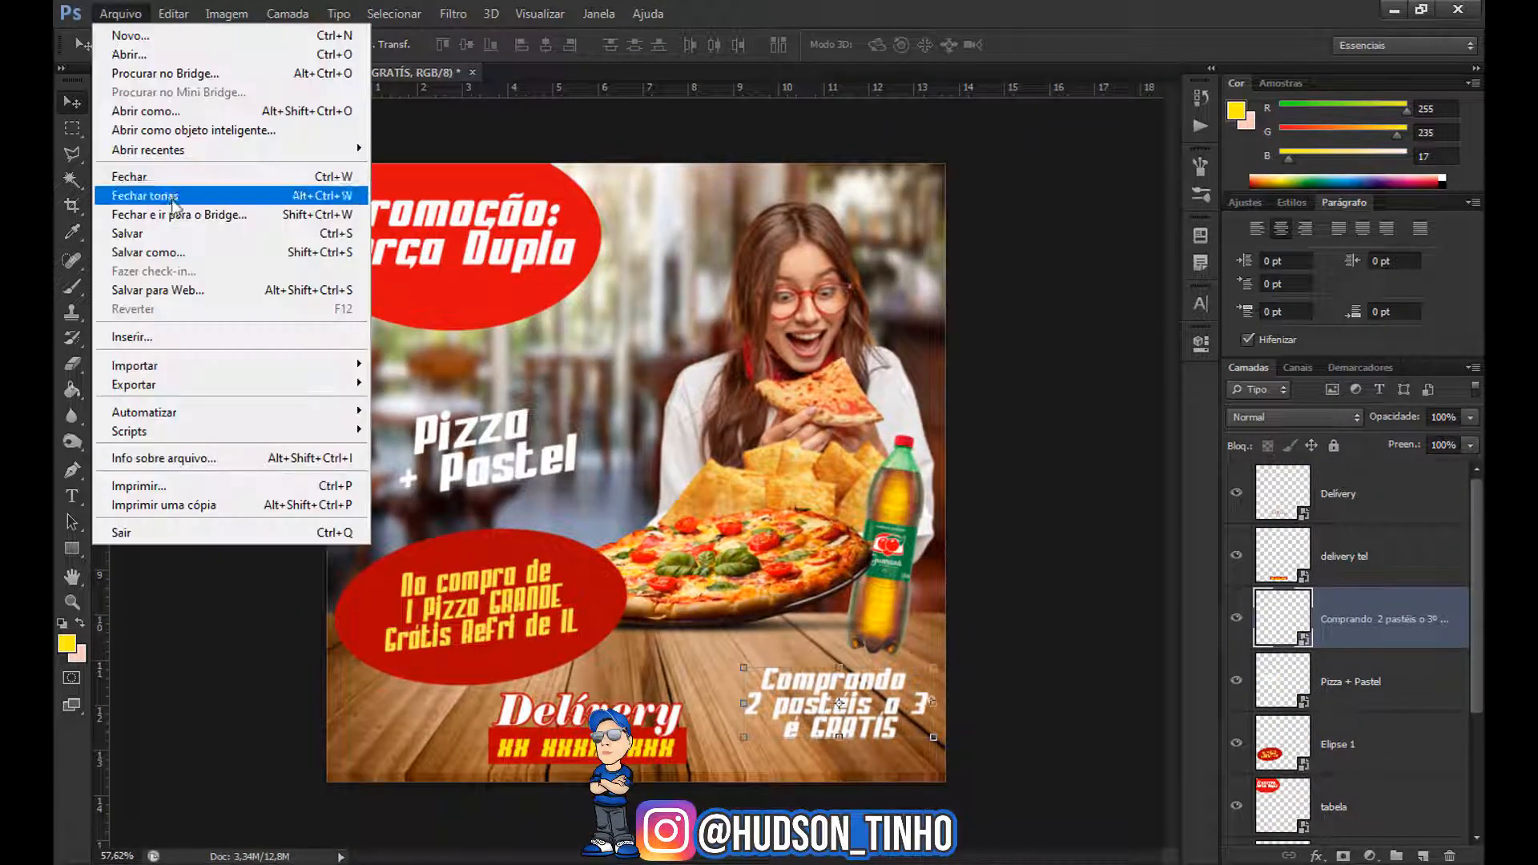
{"action": "left_click", "coordinate": [148, 253]}
{"action": "type", "text": "FLYER DE PROMOÇÃO COMIDA"}
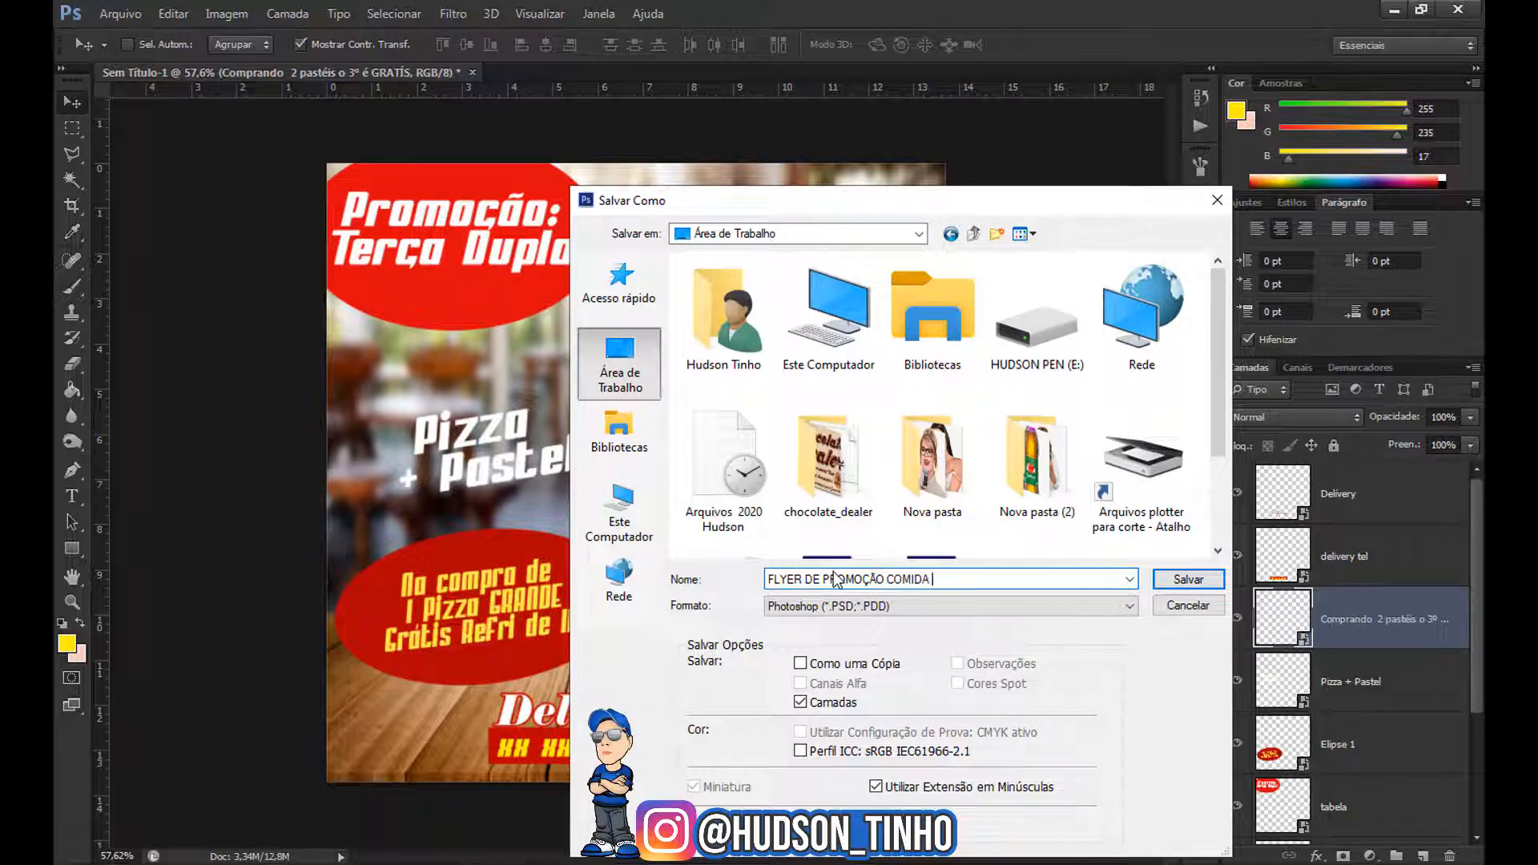
{"action": "left_click", "coordinate": [1187, 580]}
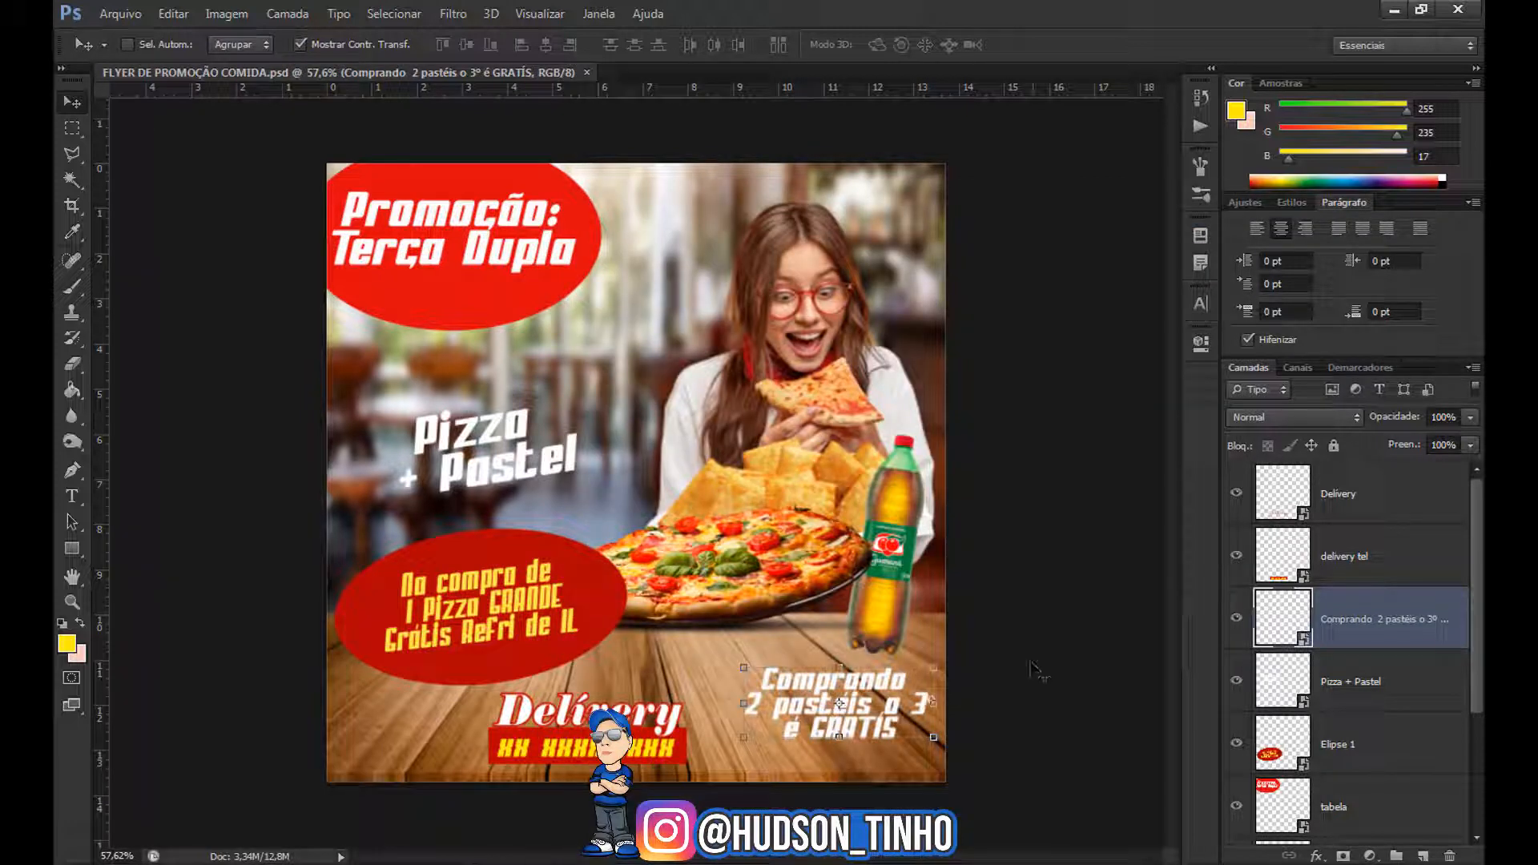
Move the Delivery and delivery tel layers together to the left, under the red offer ellipse
{"action": "left_click", "coordinate": [1405, 575]}
{"action": "left_click", "coordinate": [1391, 494], "text": "shift"}
{"action": "left_click_drag", "start_coordinate": [906, 672], "coordinate": [769, 681]}
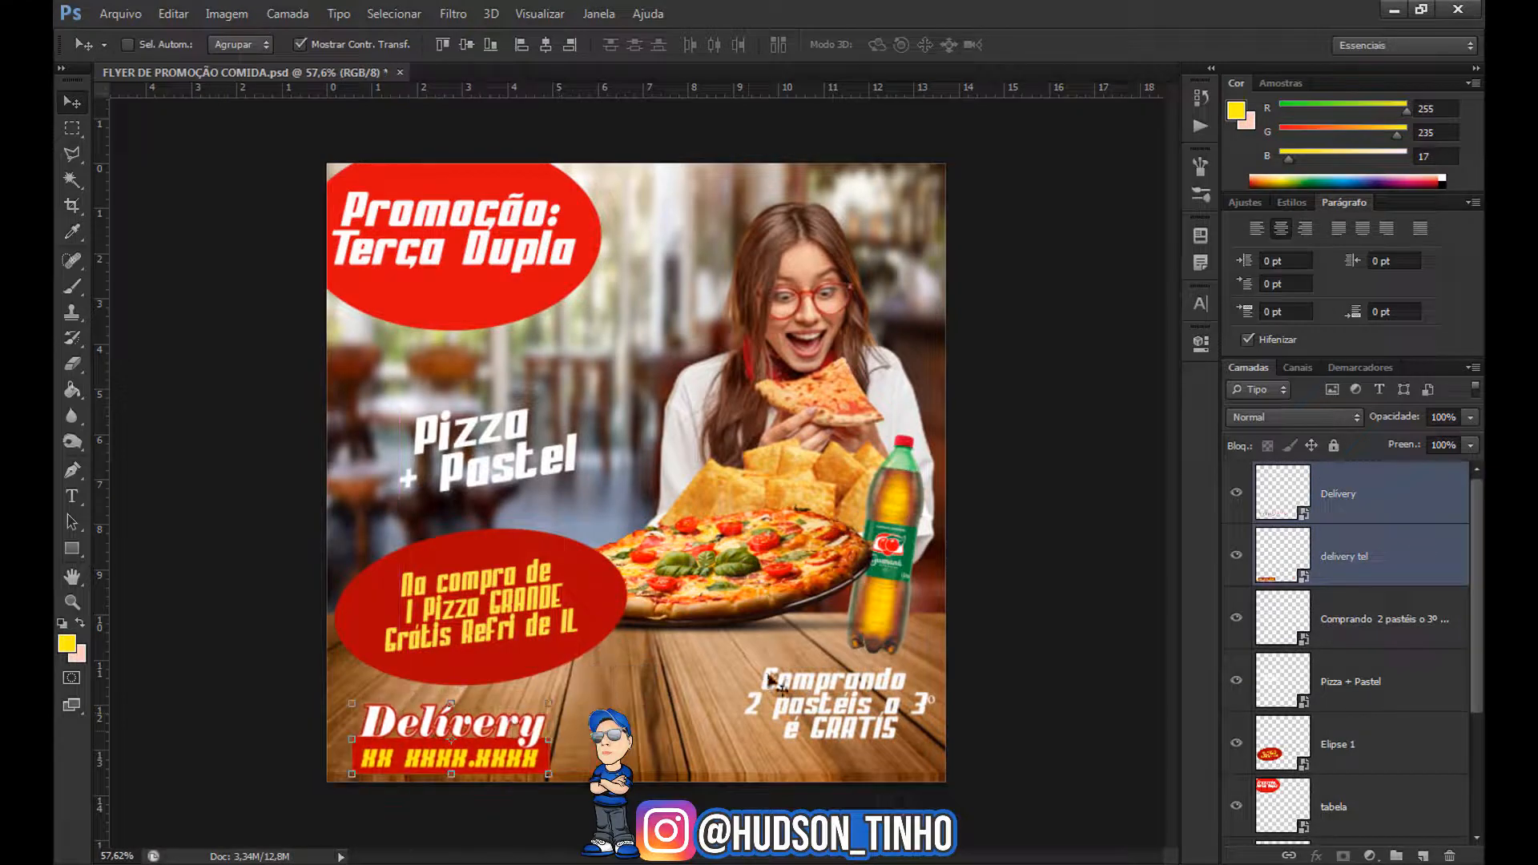
Save the flyer again under the same name, replacing the existing FLYER DE PROMOÇÃO COMIDA.psd
{"action": "key", "text": "ctrl+shift+s"}
{"action": "key", "text": "Return"}
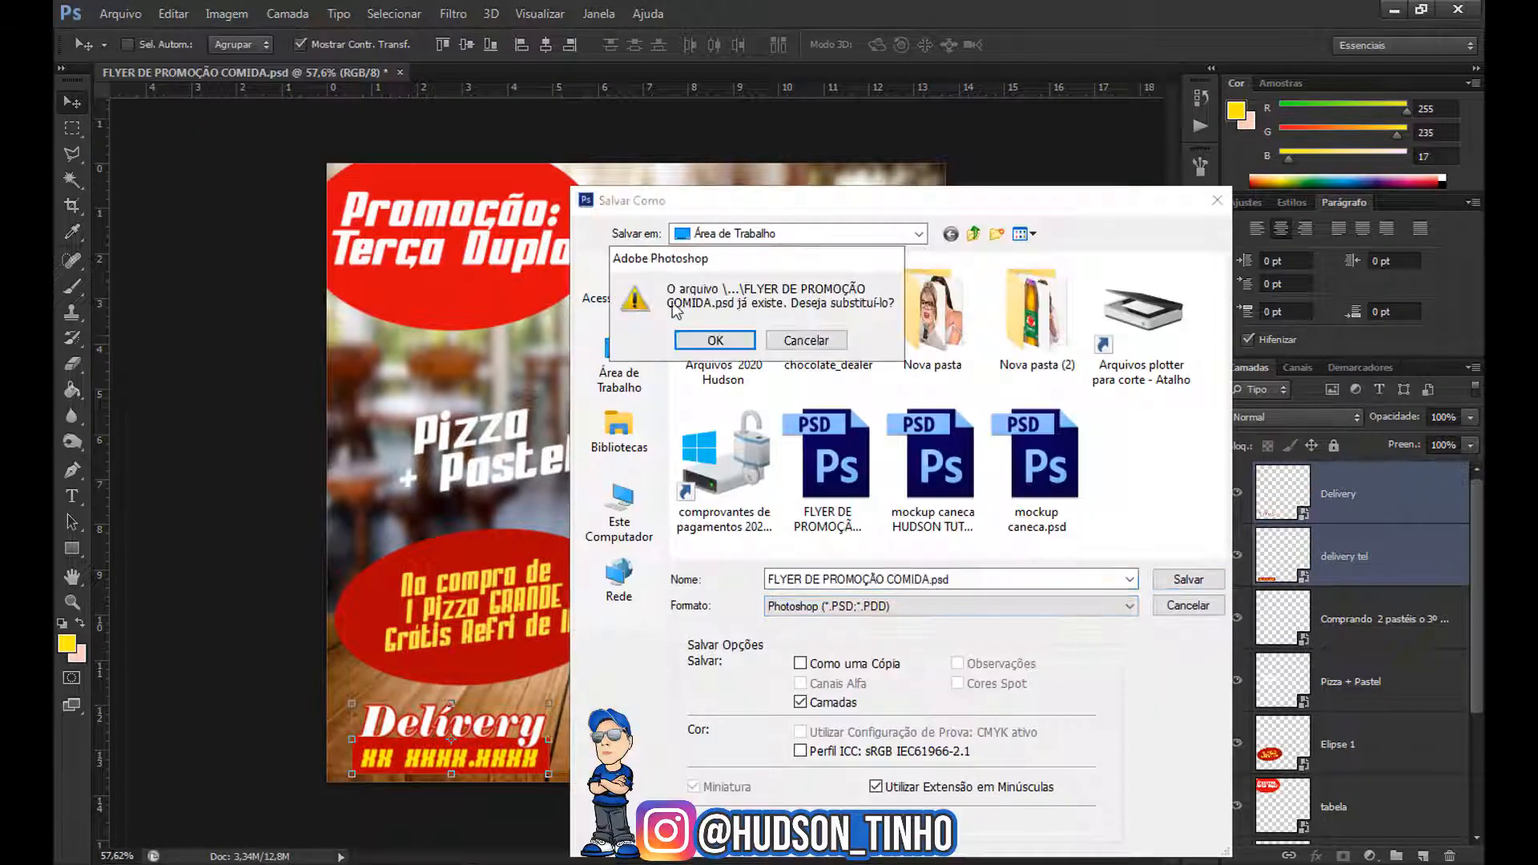
{"action": "left_click", "coordinate": [711, 337]}
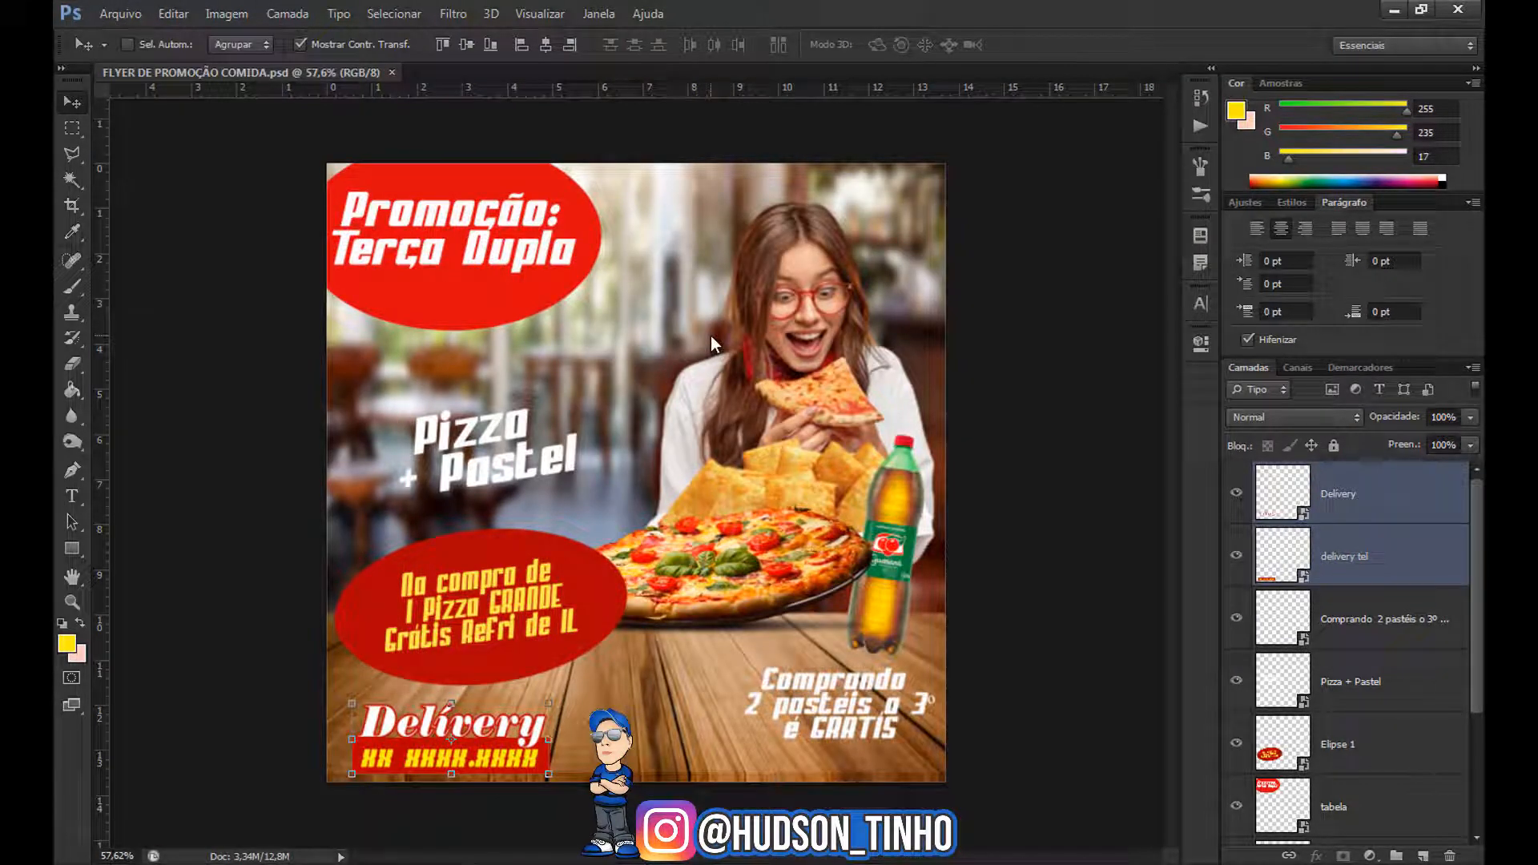